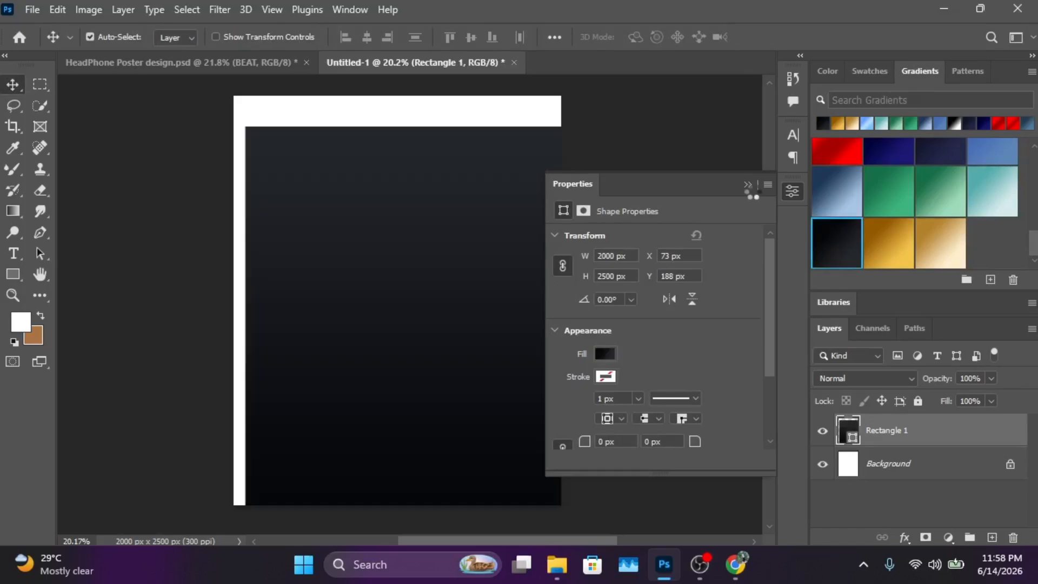
Step: Change the background rectangle's gradient fill to the Radial style and reverse its colours
left_click(749, 187)
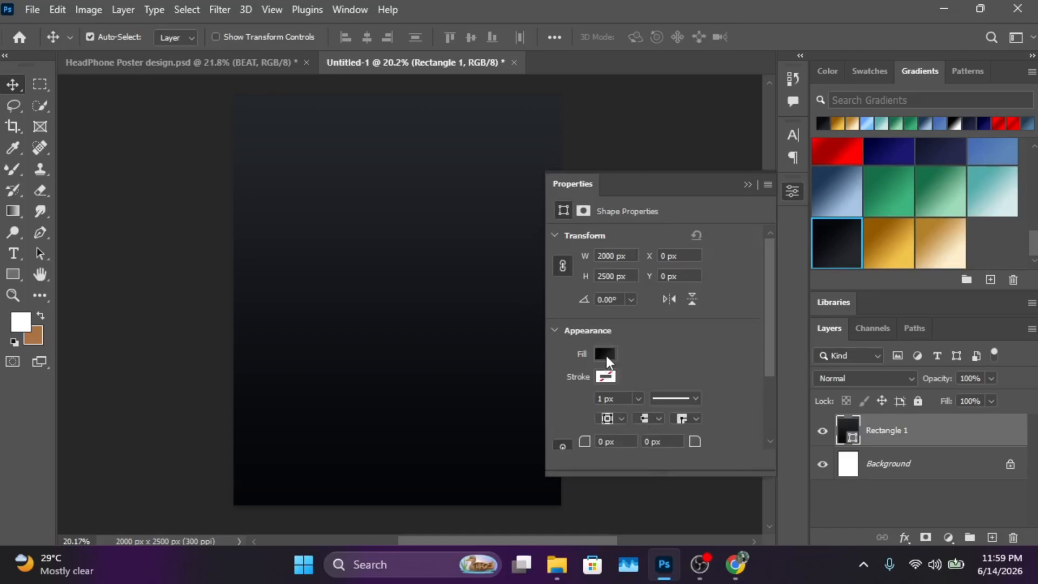
left_click(606, 355)
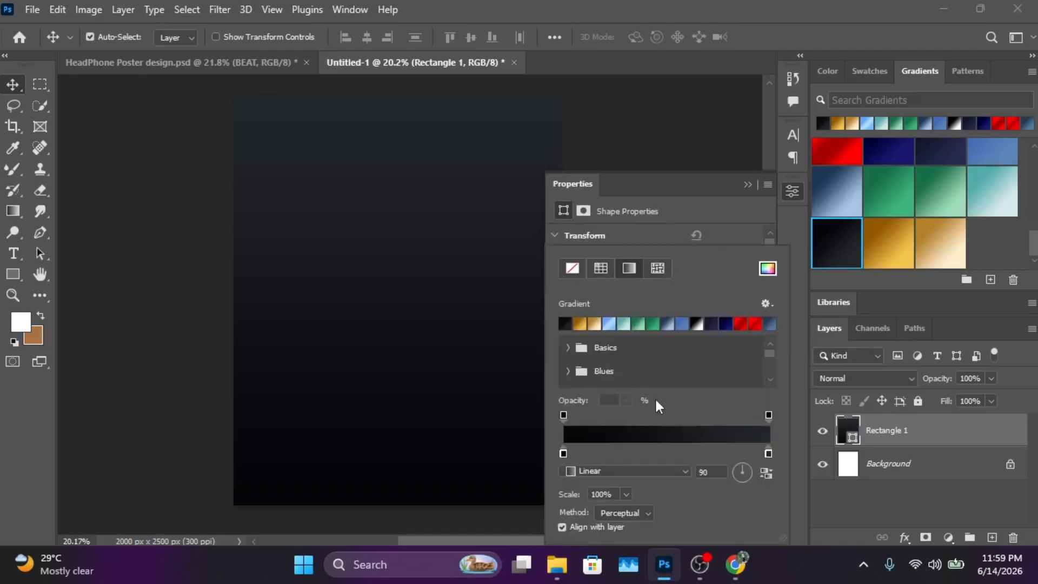
left_click(683, 469)
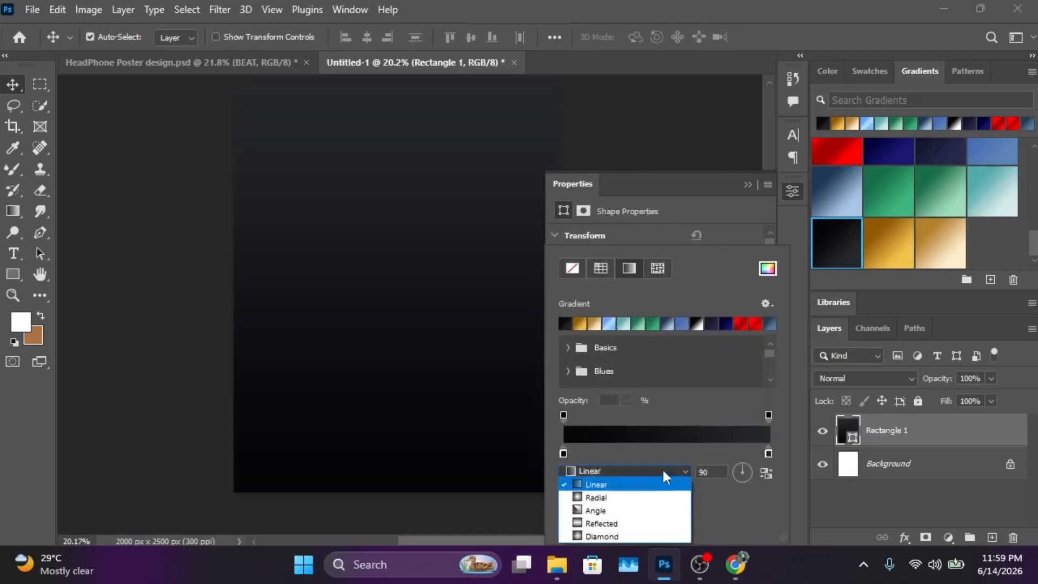
left_click(600, 494)
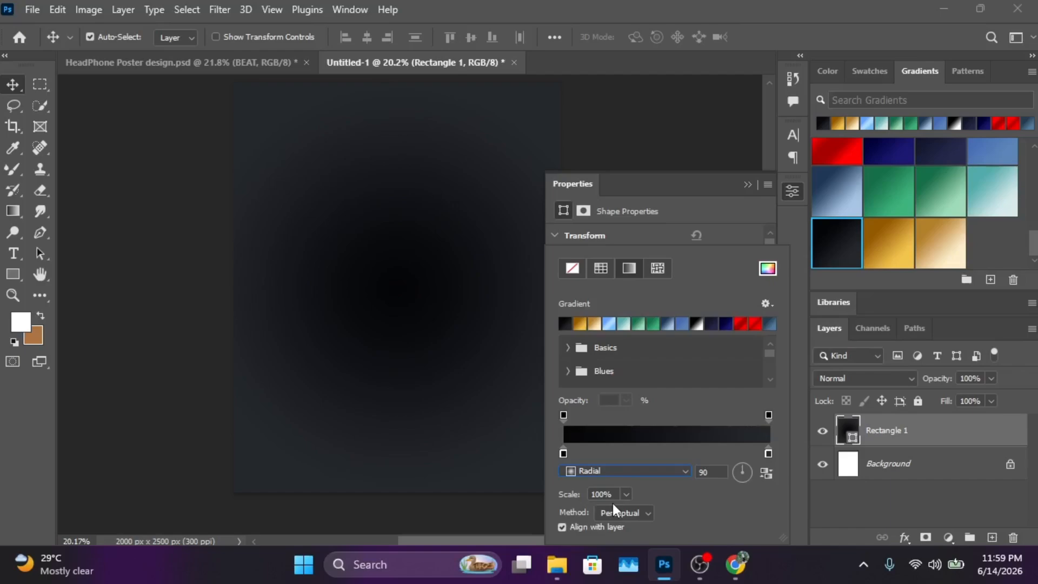
left_click(764, 475)
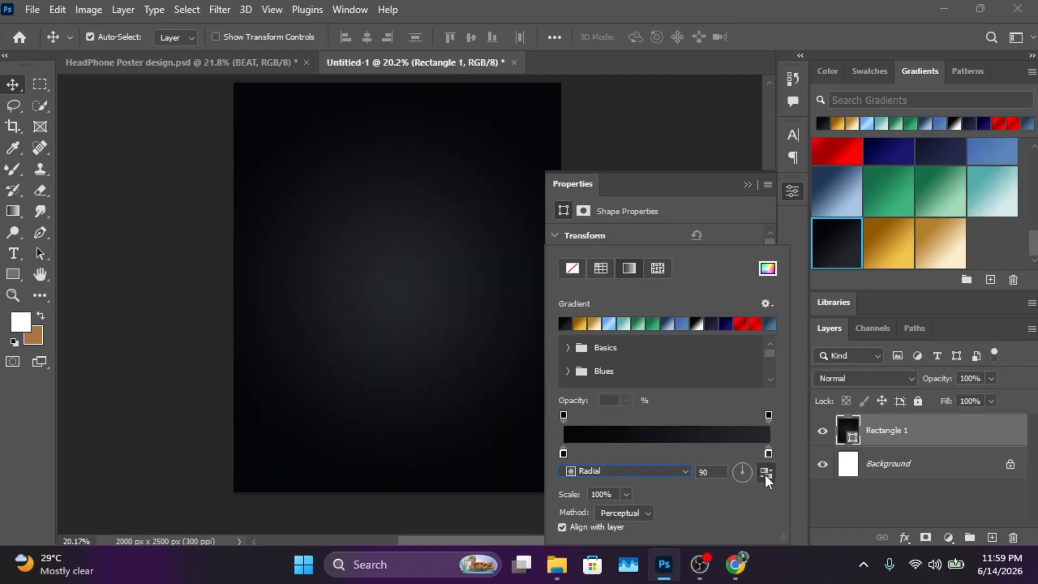
left_click(747, 186)
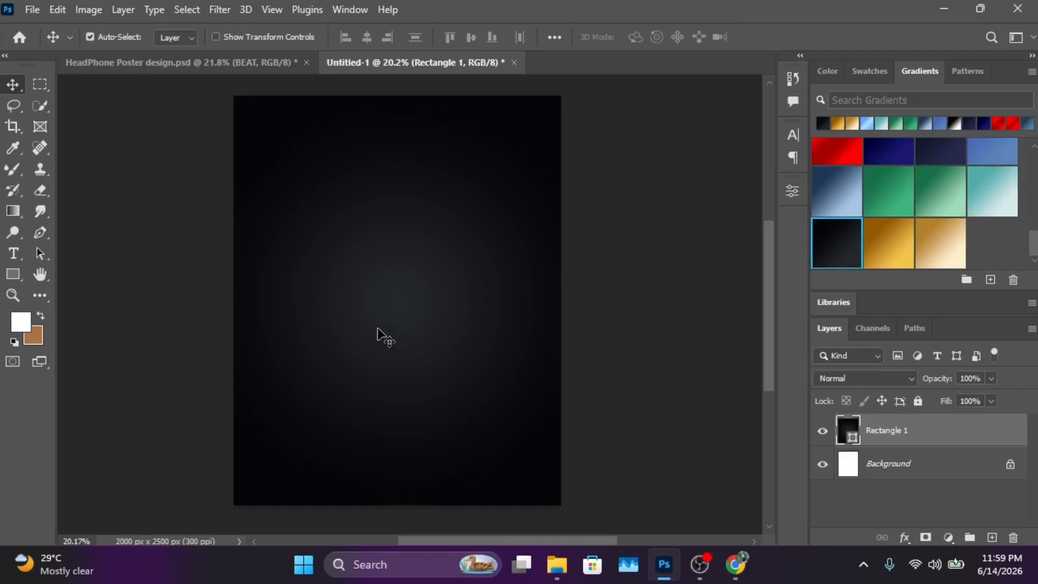
Step: Create a white circle 1123 px wide and 1123 px high on a new layer with the Ellipse tool
scroll(385, 338, "up", 1)
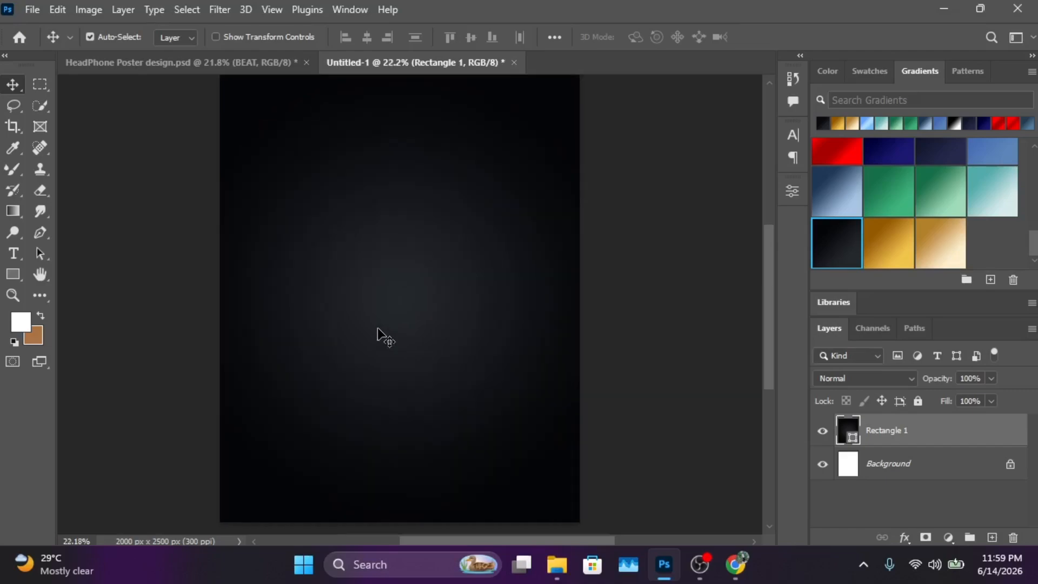
left_click(10, 277)
right_click(10, 277)
left_click(67, 289)
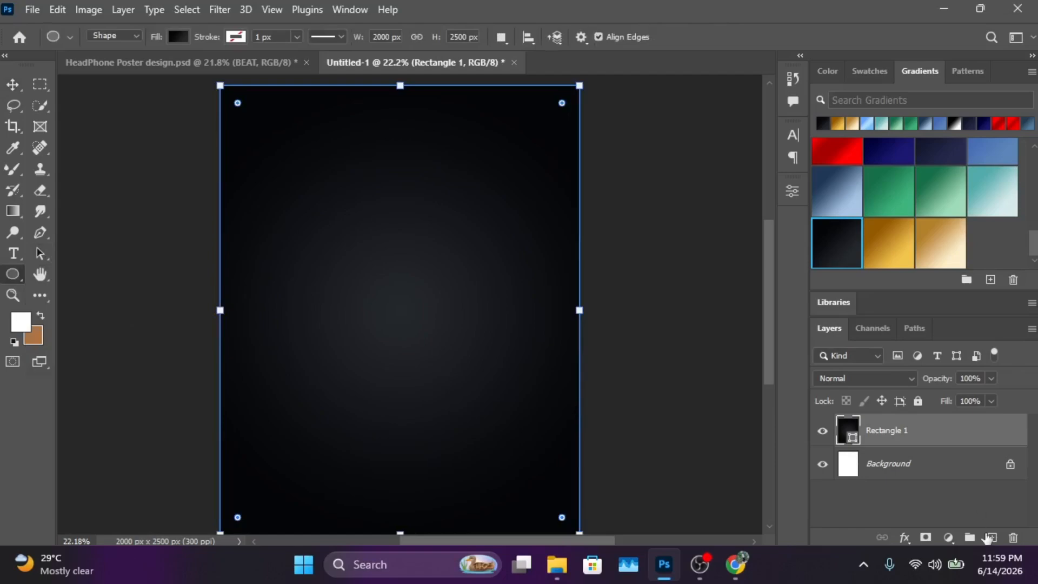
left_click(990, 536)
left_click(413, 292)
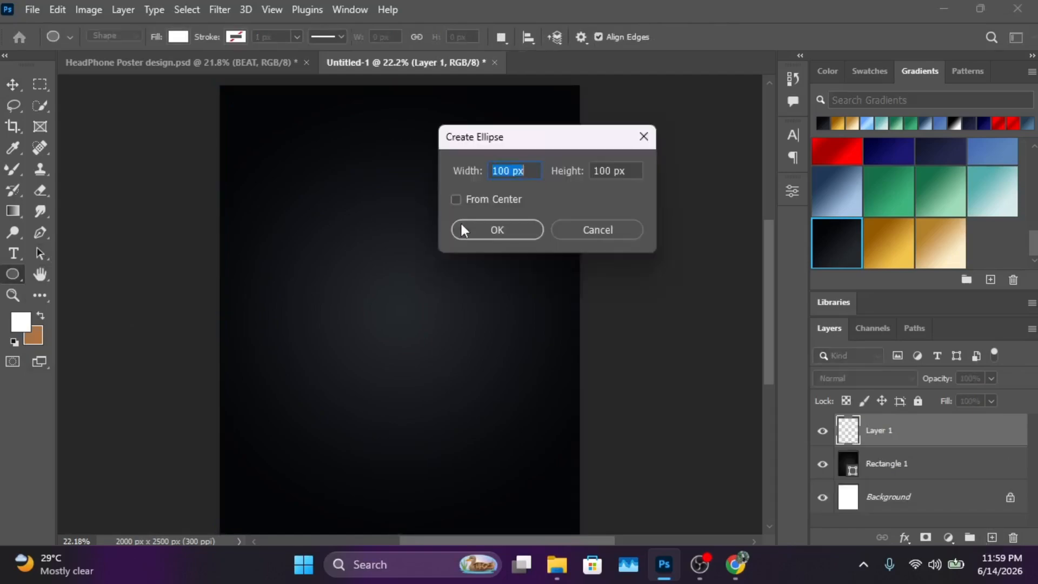
type("1123")
key("Tab")
type("1123")
left_click(524, 230)
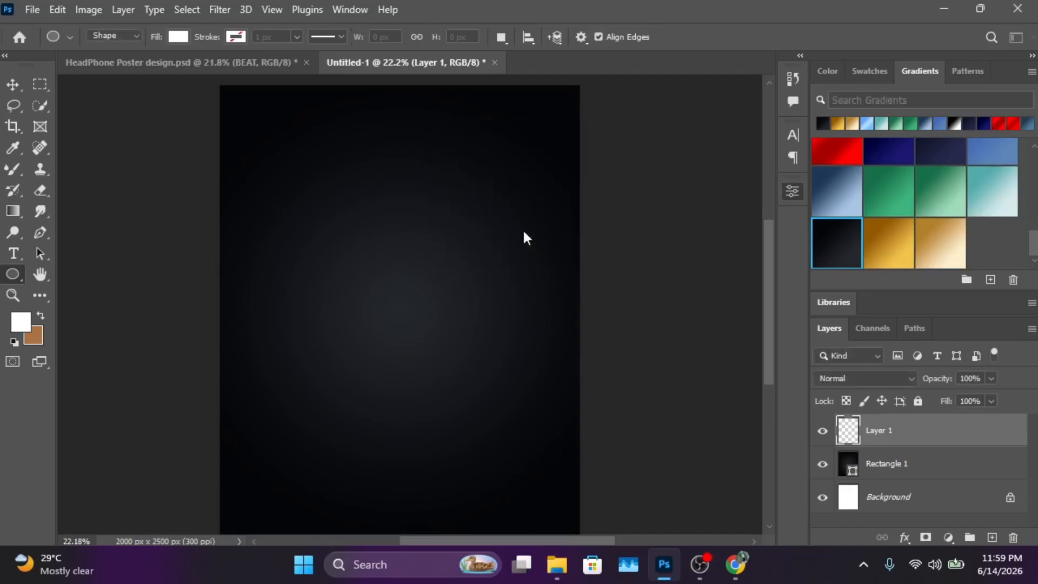
Step: Move the white circle into the upper-right part of the canvas, fully inside its edges
left_click(11, 87)
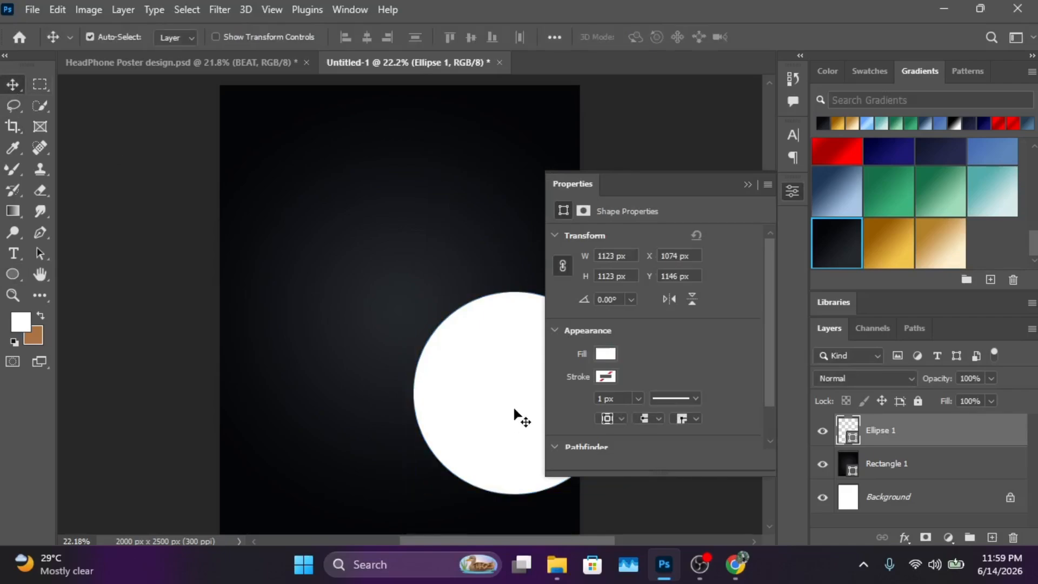
left_click_drag(514, 417, 443, 305)
left_click(747, 184)
Step: Add a white 13 px outside Stroke effect to the circle
scroll(494, 304, "down", 1)
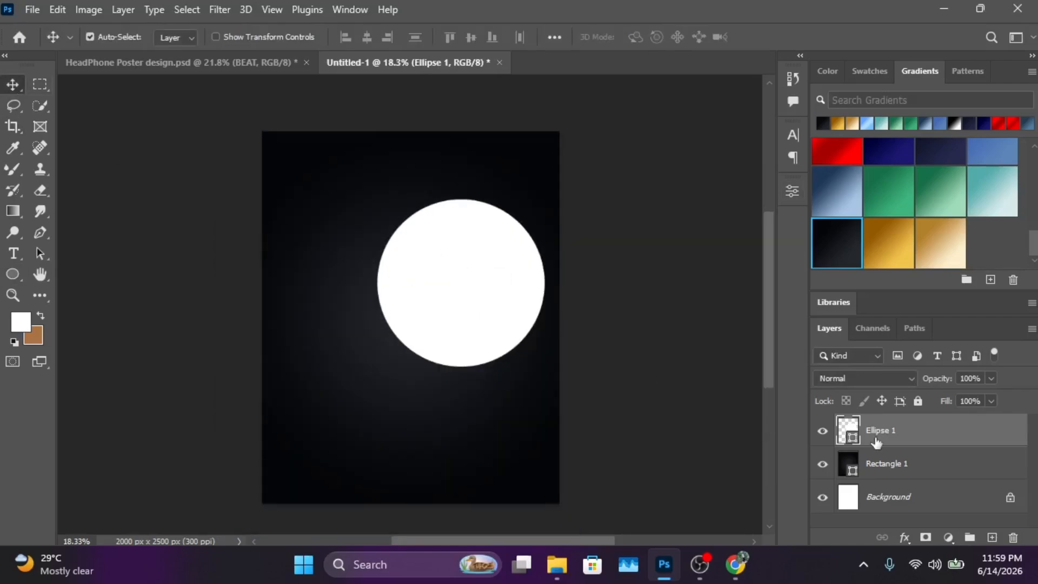
left_click(904, 538)
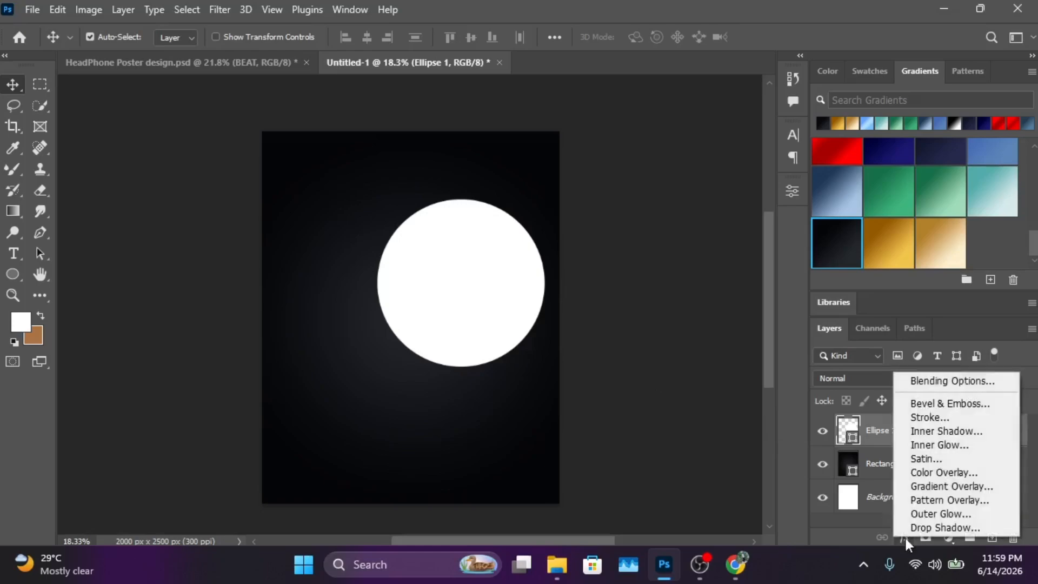
left_click(946, 417)
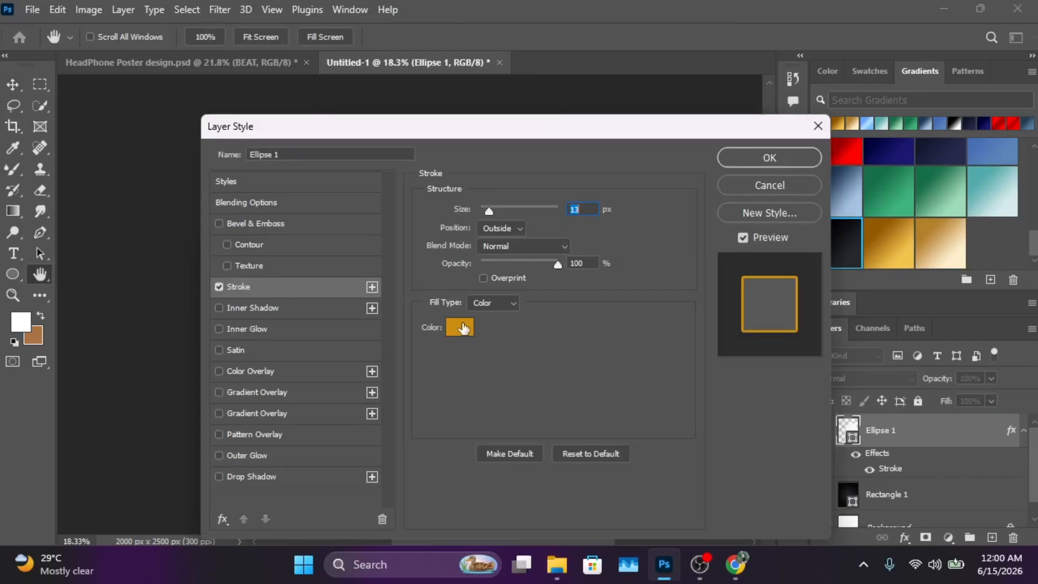
left_click(463, 327)
left_click_drag(586, 301, 541, 240)
left_click(925, 257)
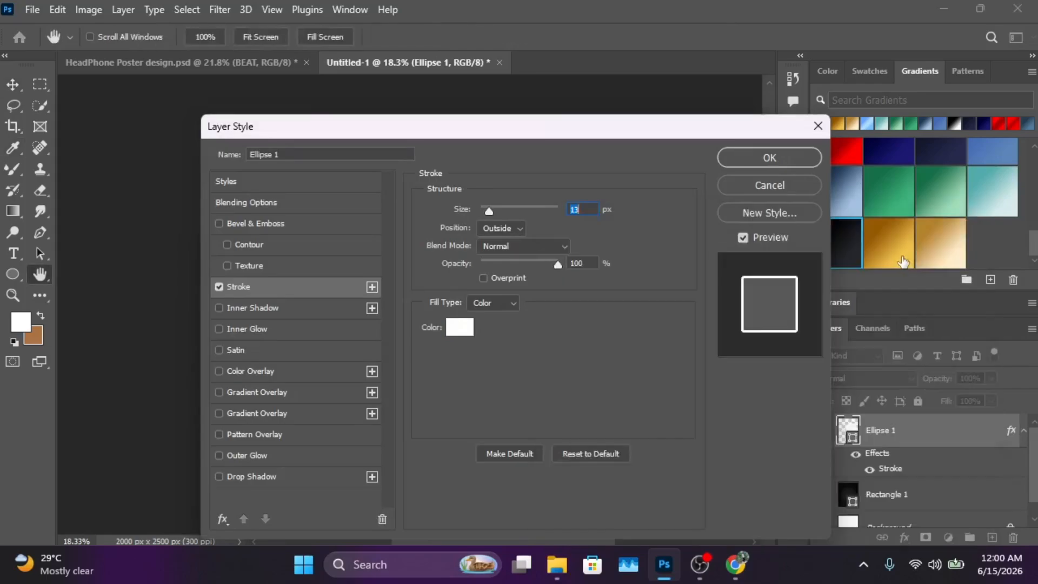
left_click(784, 160)
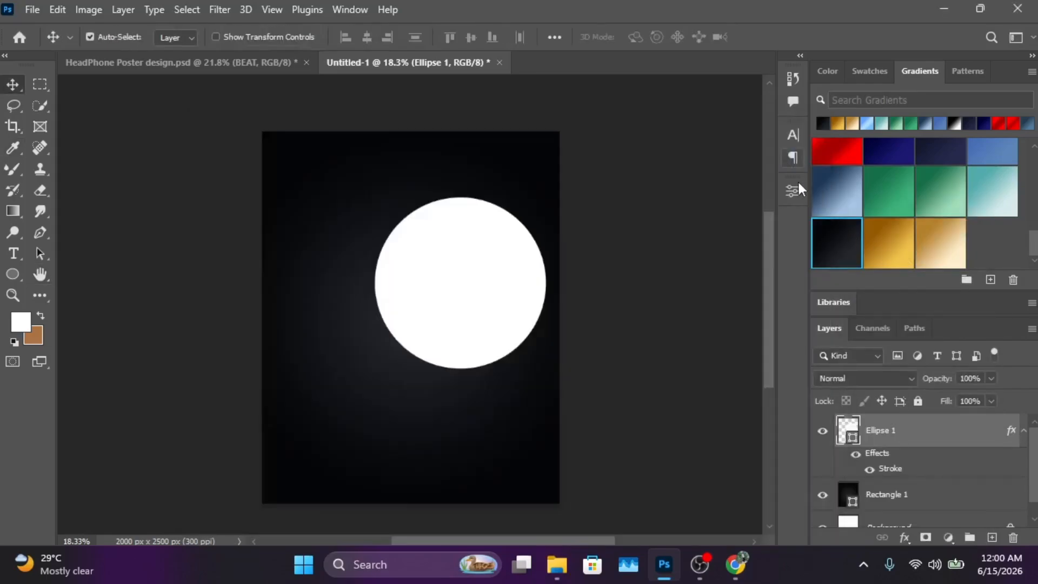
Step: Reduce the circle layer's Fill to 0% so only its stroke ring shows
left_click(992, 402)
mouse_move(937, 420)
left_mouse_down()
mouse_move(908, 428)
mouse_move(667, 401)
left_mouse_up()
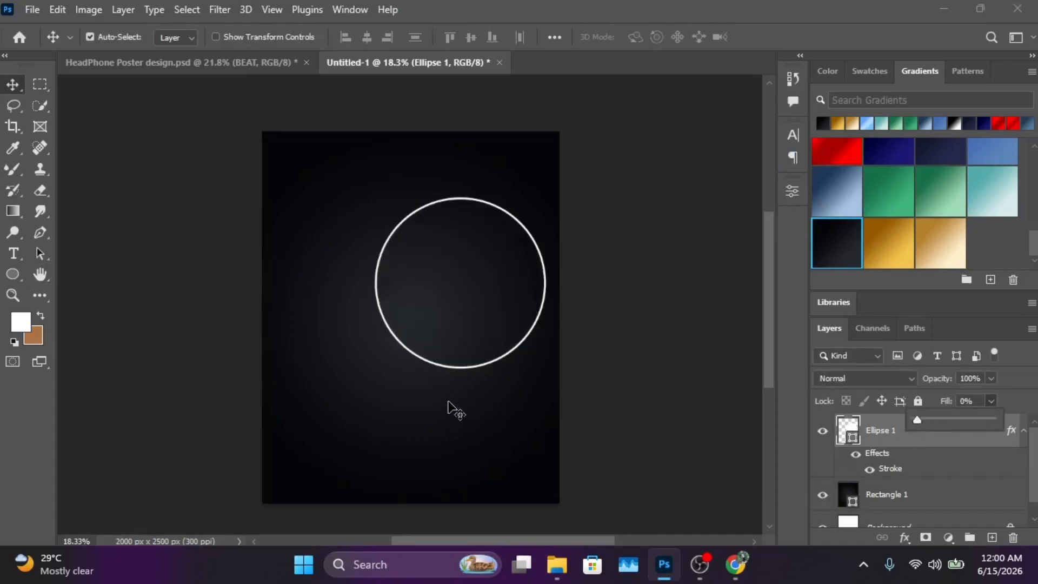
left_click(448, 409)
left_click(449, 409)
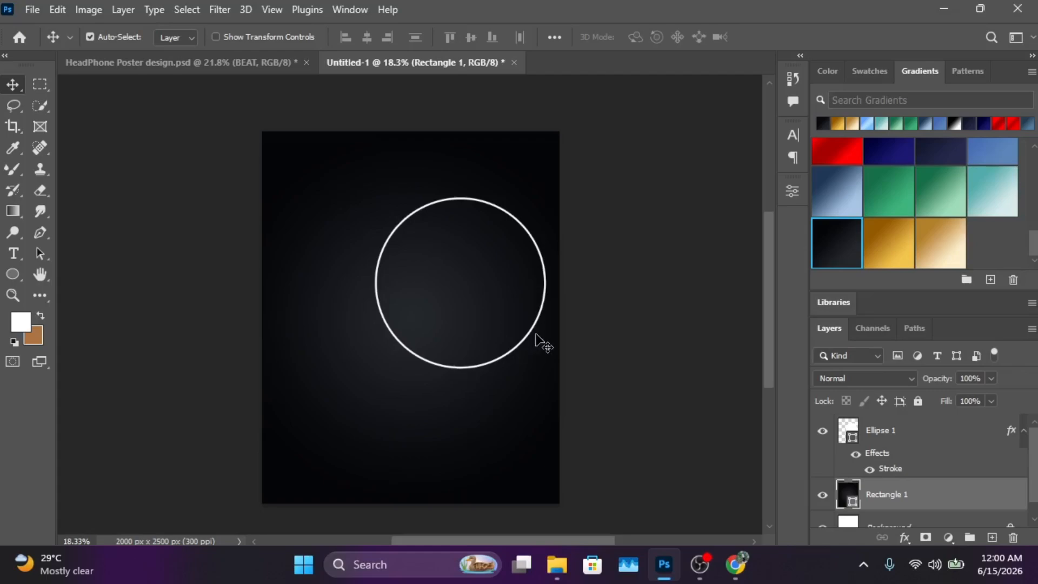
Step: Add a white Outer Glow to the ring with Linear Dodge (Add), 100% opacity, 8% spread and 100 px size
scroll(486, 326, "up", 1)
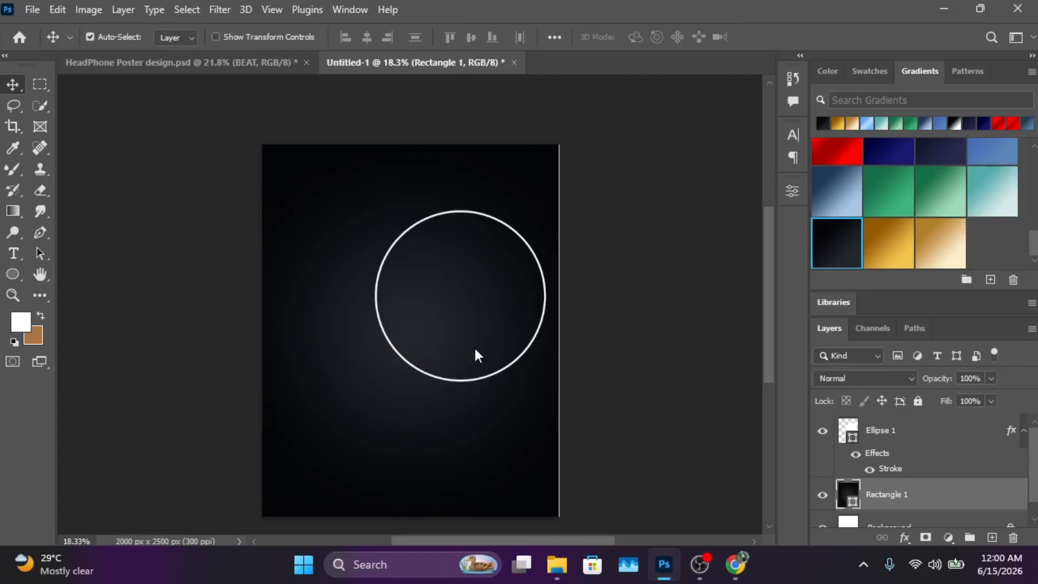
scroll(475, 354, "up", 1)
scroll(476, 356, "up", 4)
left_click(909, 431)
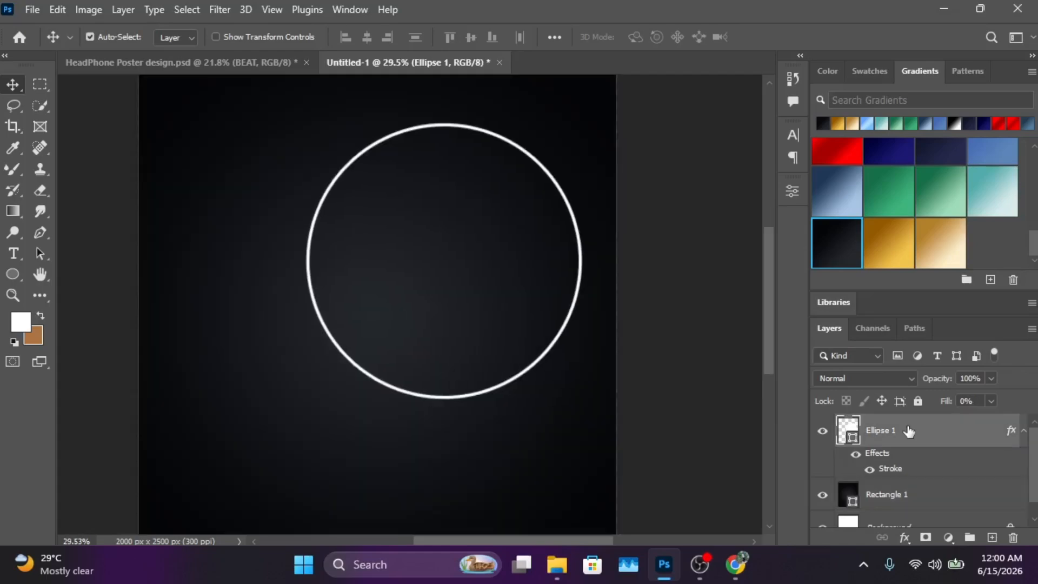
left_click(904, 537)
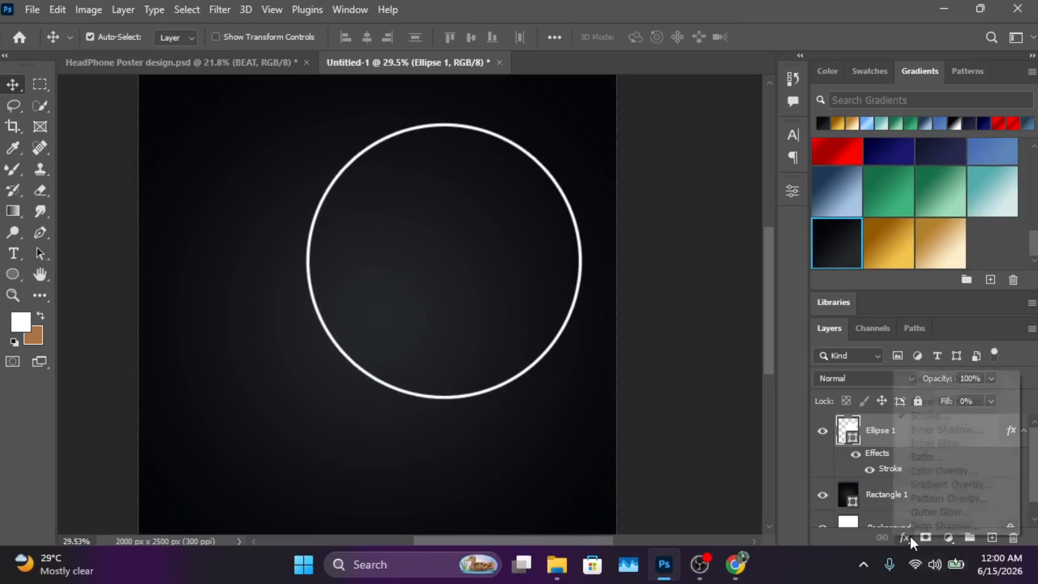
left_click(928, 514)
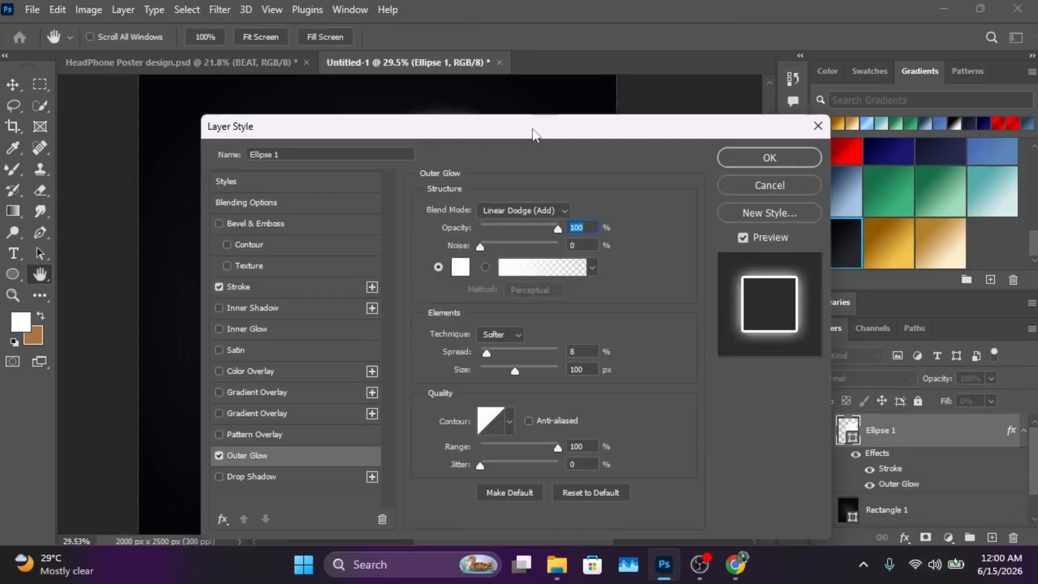
left_click_drag(533, 132, 732, 105)
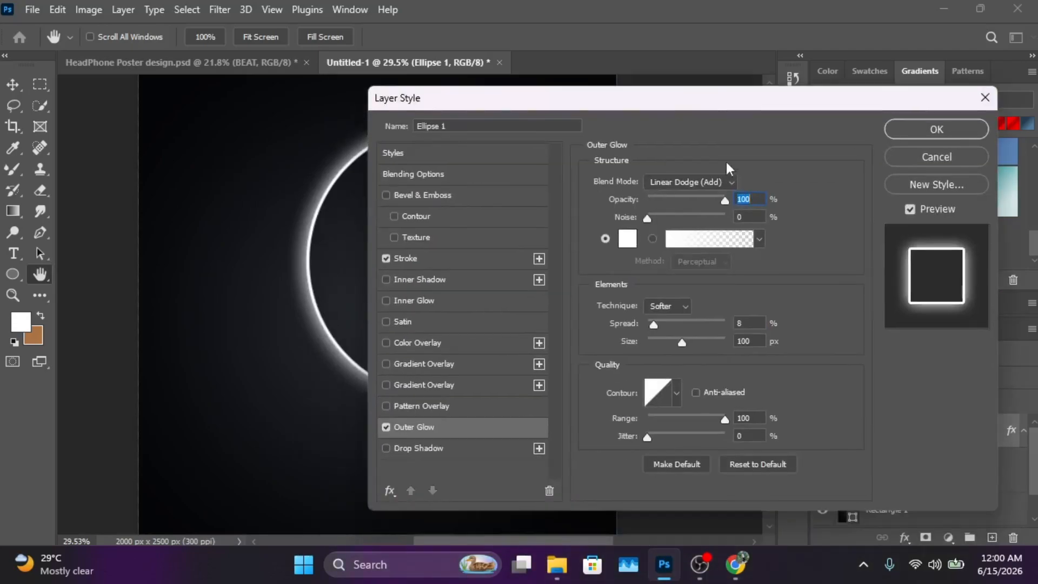
left_click(955, 128)
key("v")
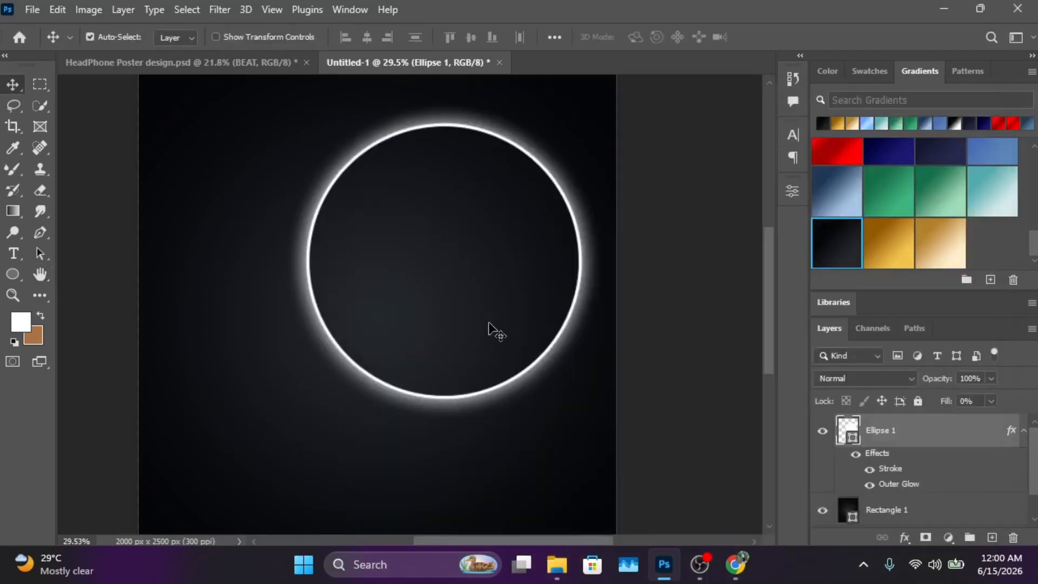
Step: Nudge the glowing ring straight down by about 100 px
scroll(487, 333, "down", 2)
scroll(445, 359, "down", 3)
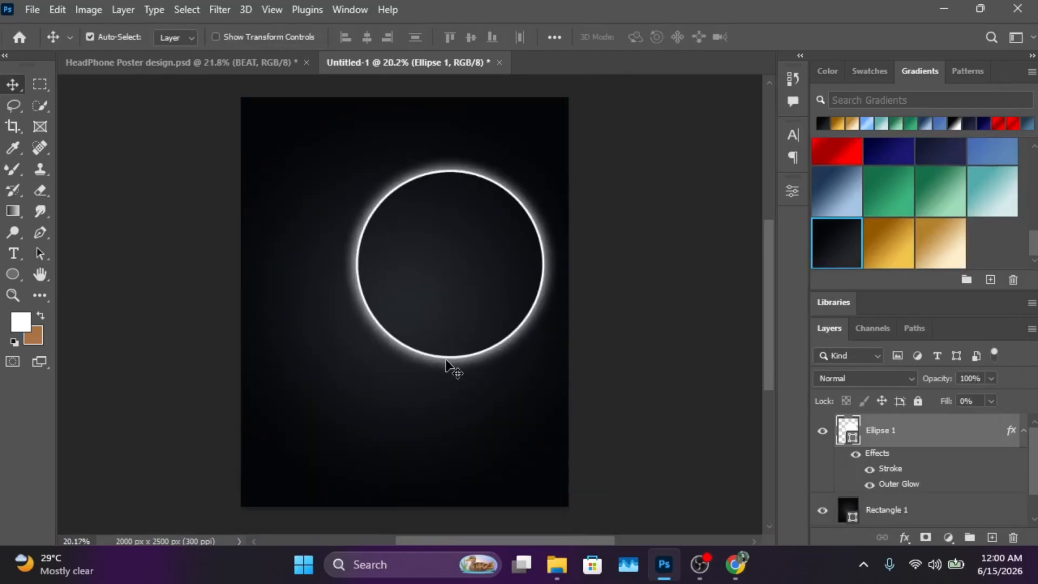
key("shift+Down")
key("shift+Down")
key("shift+Down")
key("shift+Down")
key("shift+Down")
key("shift+Down")
key("shift+Down")
key("shift+Down")
key("shift+Down")
key("shift+Down")
key("shift+Down")
key("shift+Down")
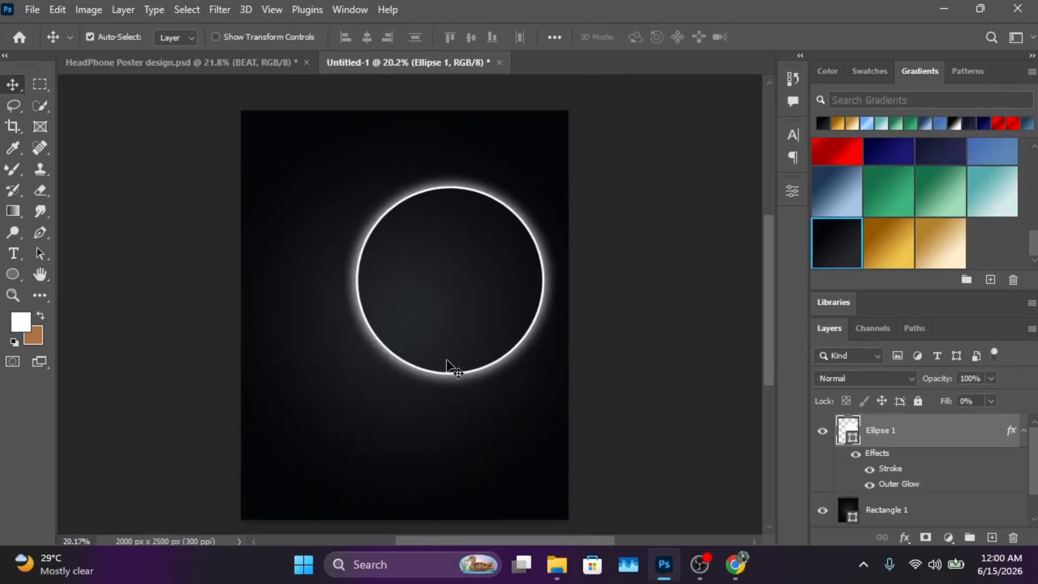
key("shift+Down")
key("shift+Down")
key("shift+Down")
key("shift+Down")
key("shift+Down")
key("shift+Down")
key("shift+Down")
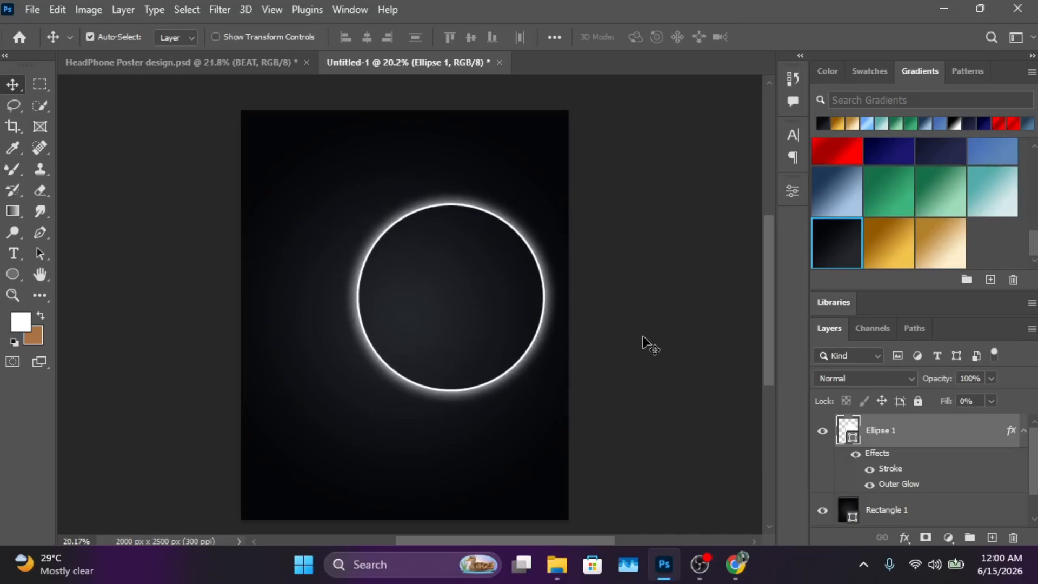
Step: Activate the Horizontal Type tool and add a new empty layer above the ring's layer
left_click(321, 282)
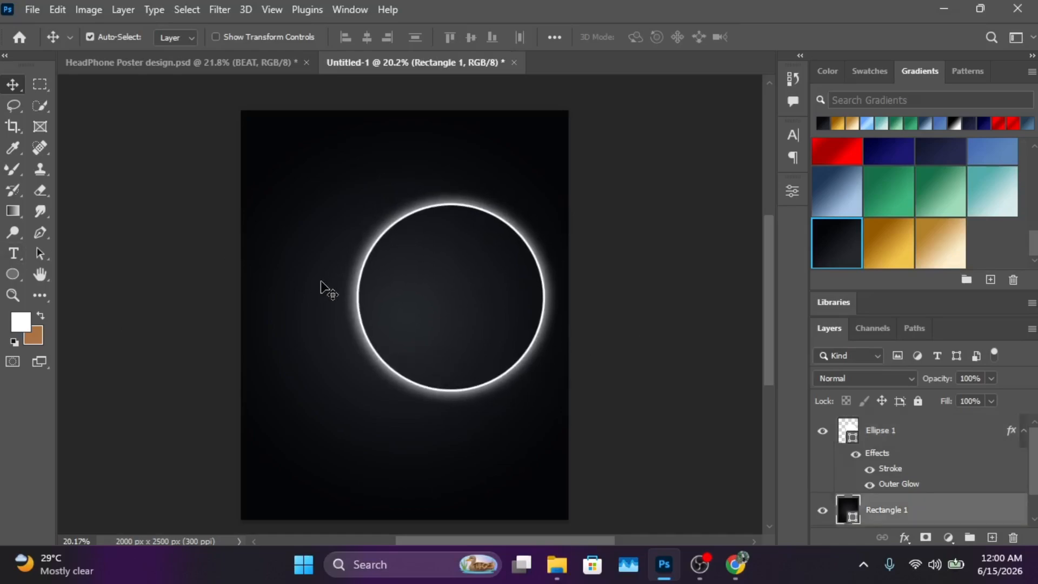
scroll(373, 237, "up", 1)
scroll(381, 254, "up", 1)
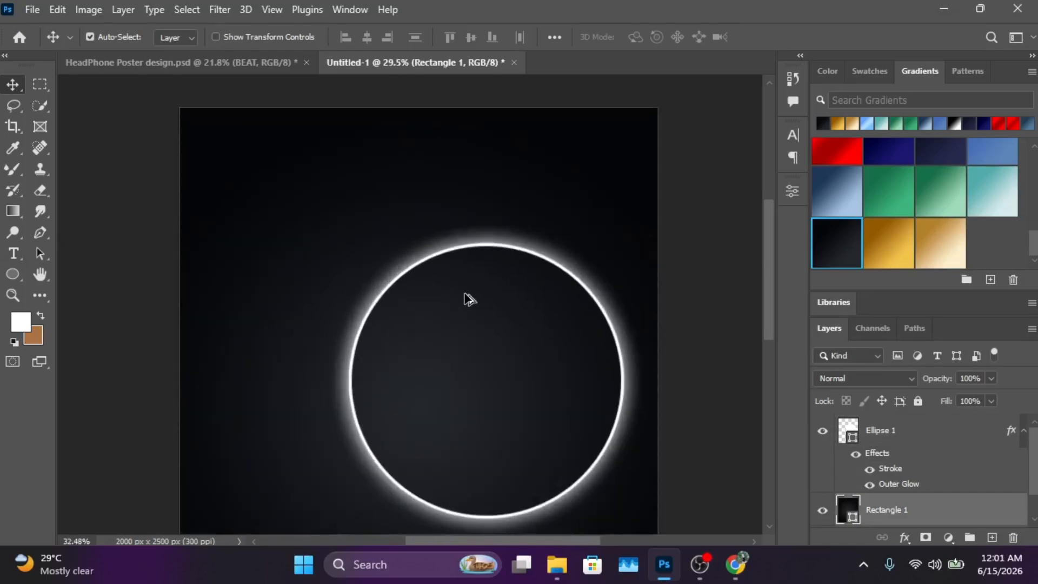
scroll(466, 297, "up", 1)
left_click(14, 254)
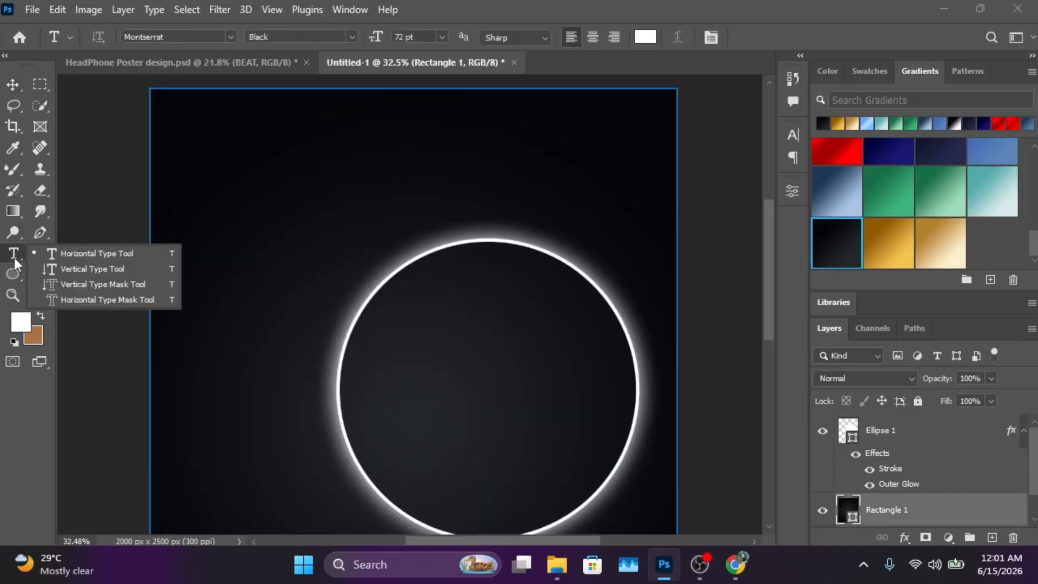
left_click(95, 251)
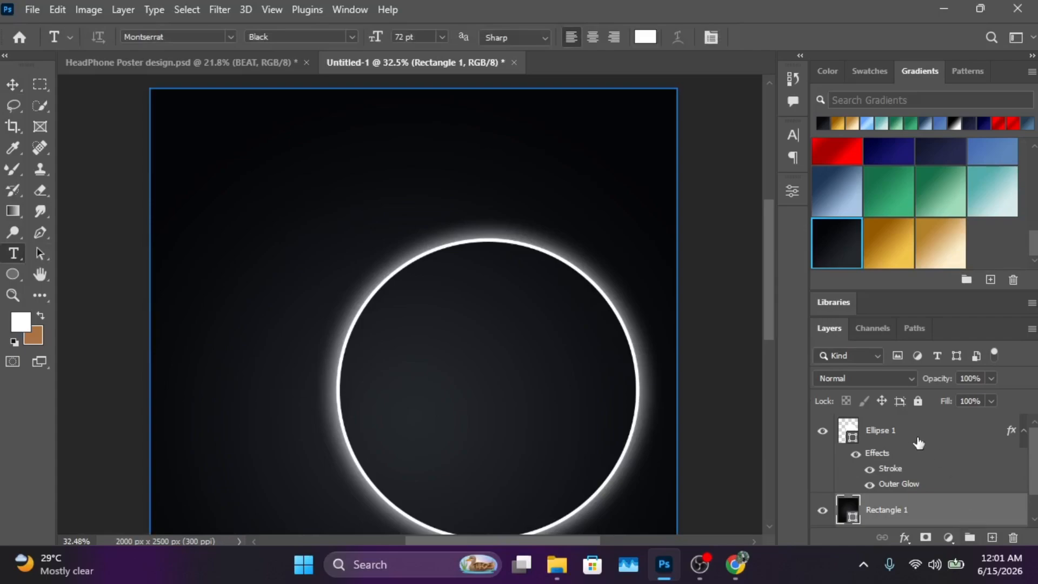
left_click(919, 442)
left_click(992, 537)
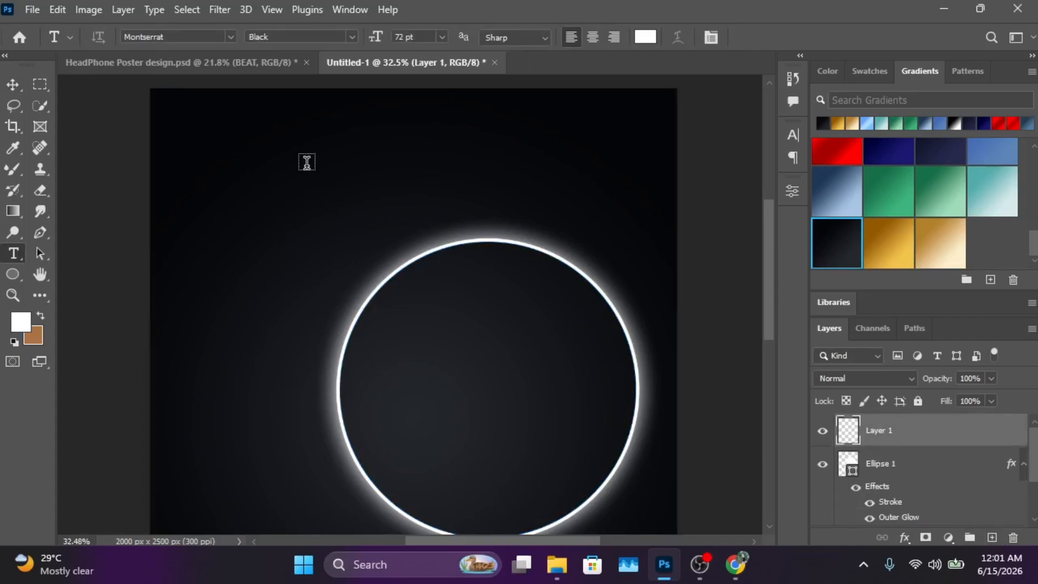
Step: Set the type size to 103 pt for the headline text
left_click(793, 135)
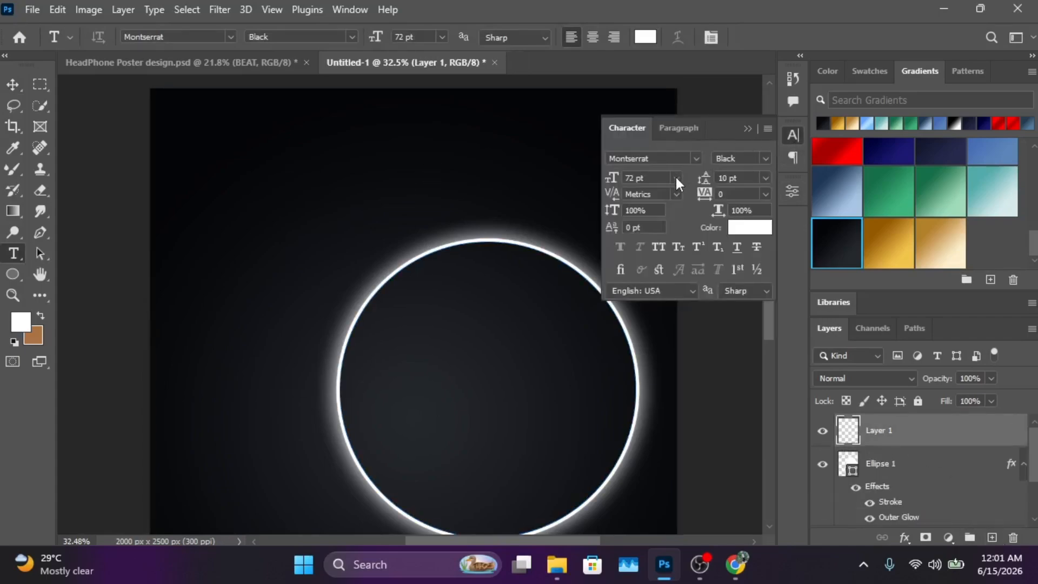
left_click(675, 178)
left_click(660, 171)
left_click(622, 178)
type("103")
key("Return")
left_click(747, 129)
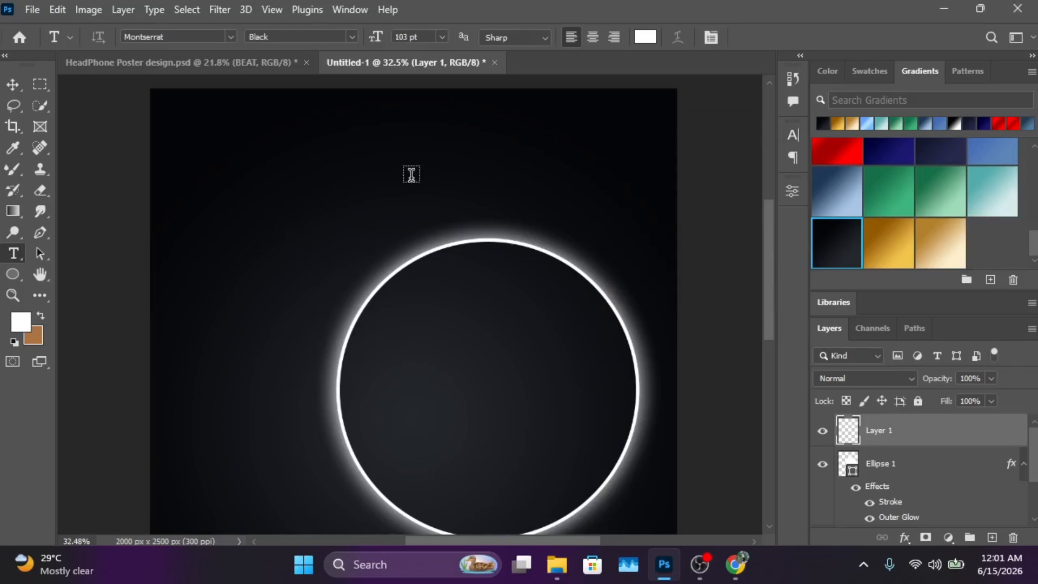
Step: Add the headline text BEAT on the new layer and centre it horizontally near the top of the poster, above the ring
left_click(323, 158)
type("BEAT")
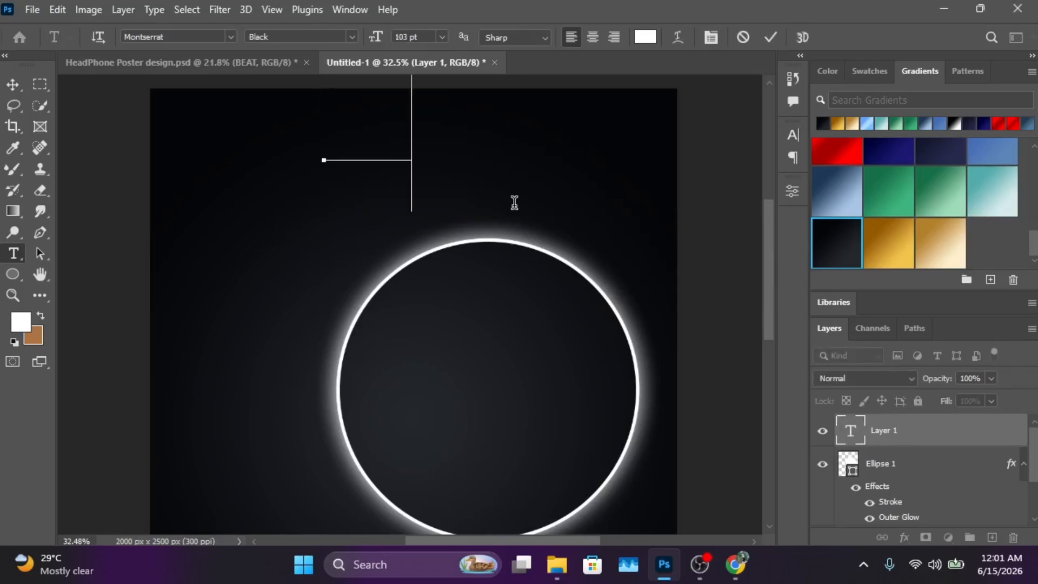
left_click(13, 84)
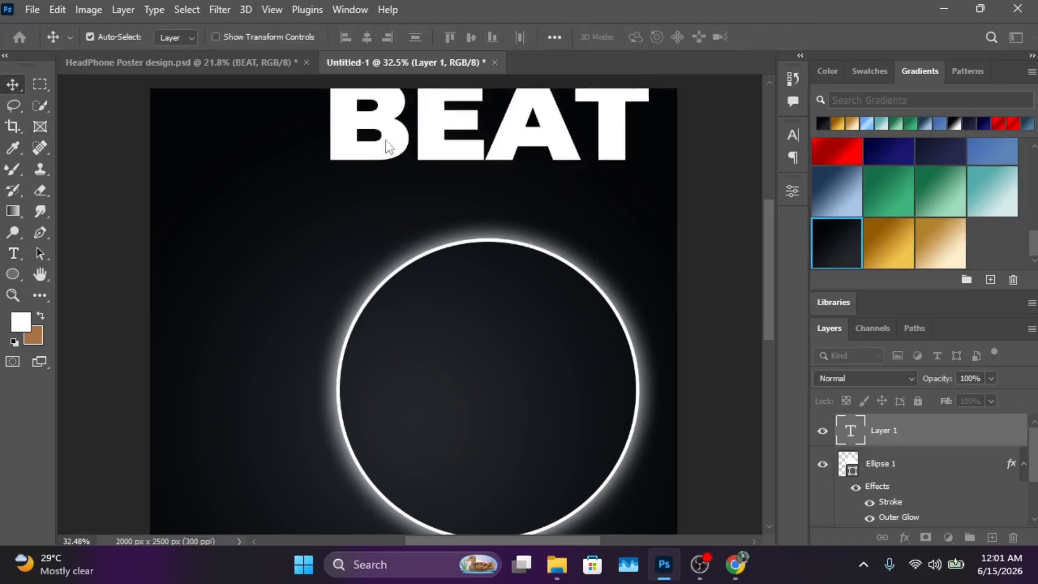
left_click_drag(447, 126, 372, 181)
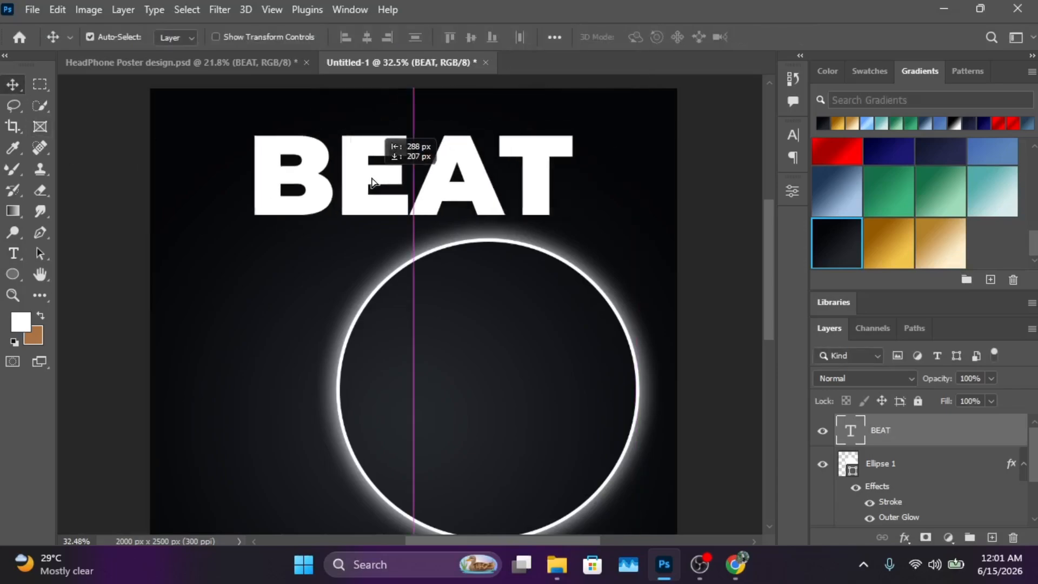
Step: Nudge the glowing ring's layer straight down in large increments to open a clear gap beneath the BEAT headline
scroll(579, 248, "down", 2)
scroll(563, 313, "down", 3)
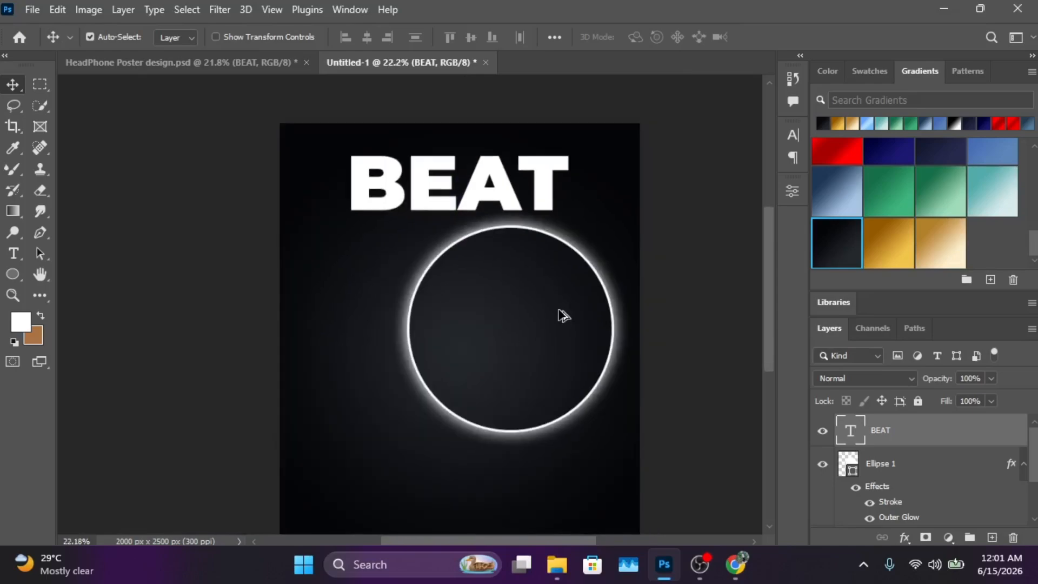
scroll(560, 352, "down", 1)
left_click(529, 382)
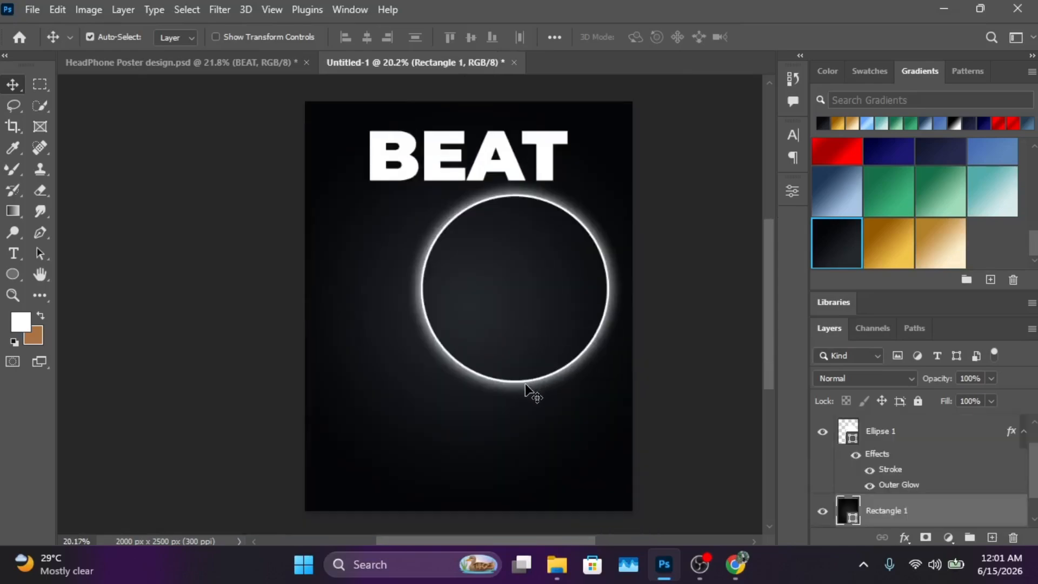
left_click(927, 441)
key("shift+Down")
key("shift+Down")
key("shift+Down")
key("shift+Down")
key("shift+Down")
key("shift+Down")
key("shift+Down")
key("shift+Down")
key("shift+Down")
key("shift+Down")
key("shift+Down")
key("shift+Down")
key("shift+Down")
key("shift+Down")
key("shift+Down")
key("shift+Down")
key("shift+Down")
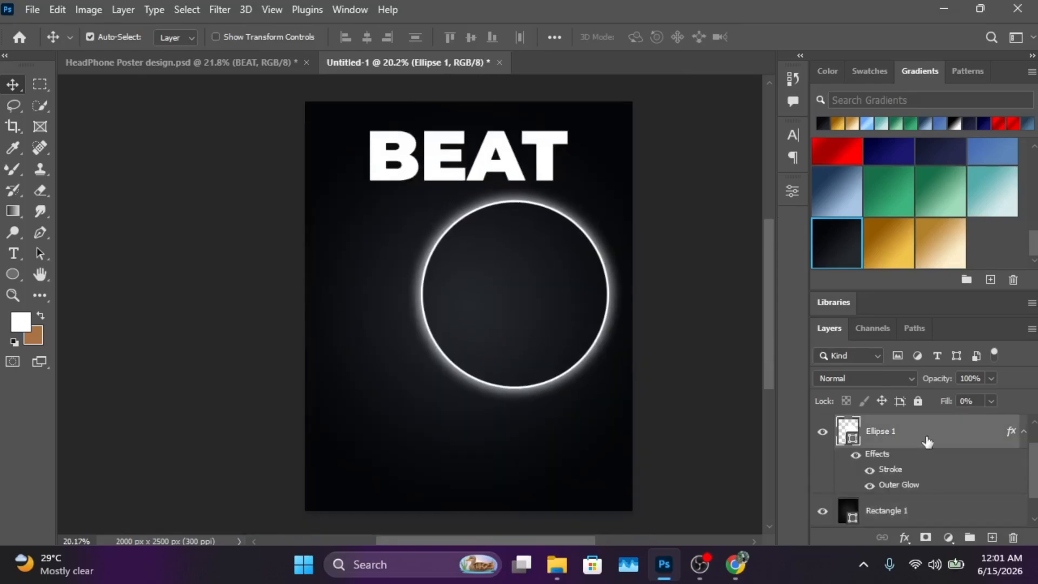
key("shift+Down")
key("shift+Down")
key("shift+Down")
key("shift+Down")
key("shift+Down")
key("shift+Down")
key("shift+Down")
key("shift+Down")
key("shift+Down")
key("shift+Down")
key("shift+Down")
key("shift+Down")
key("shift+Down")
key("shift+Down")
key("shift+Down")
key("shift+Down")
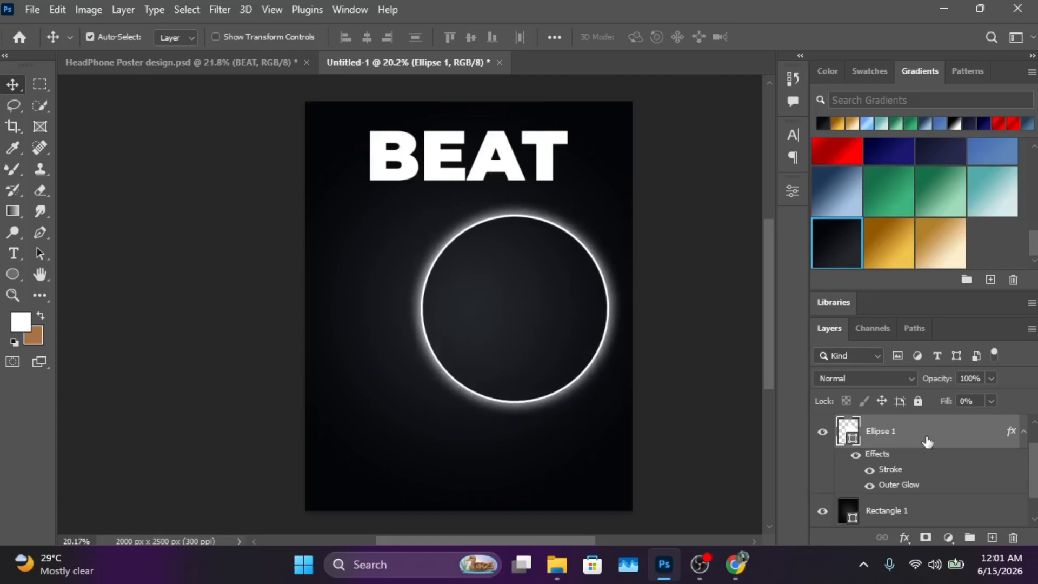
key("shift+Down")
key("shift+Down")
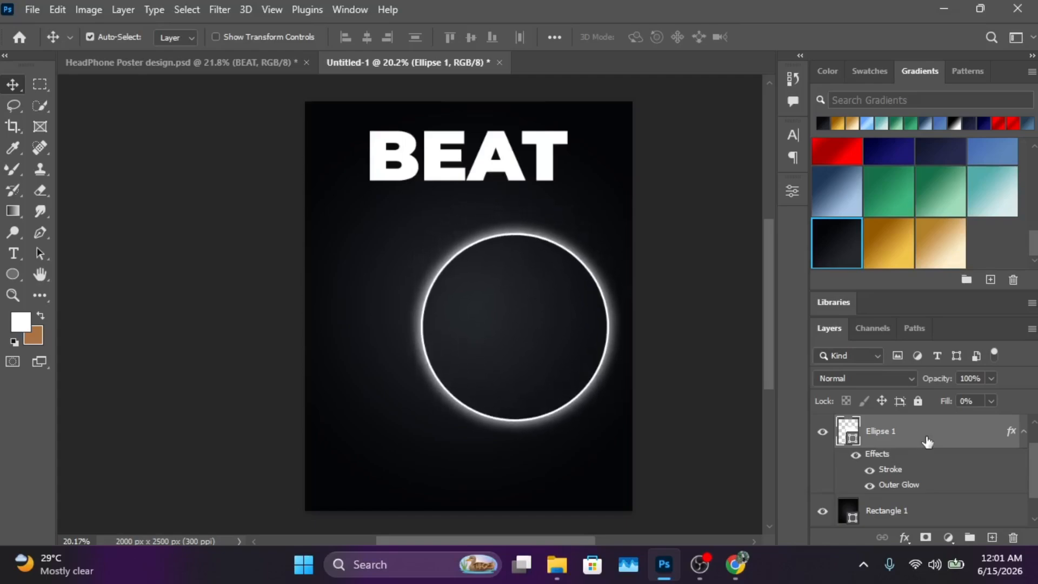
Step: Lower the BEAT headline slightly toward the ring, keeping it horizontally centred, and deselect its layer
mouse_move(558, 167)
left_mouse_down()
mouse_move(553, 187)
mouse_move(551, 178)
left_mouse_up()
left_click(702, 193)
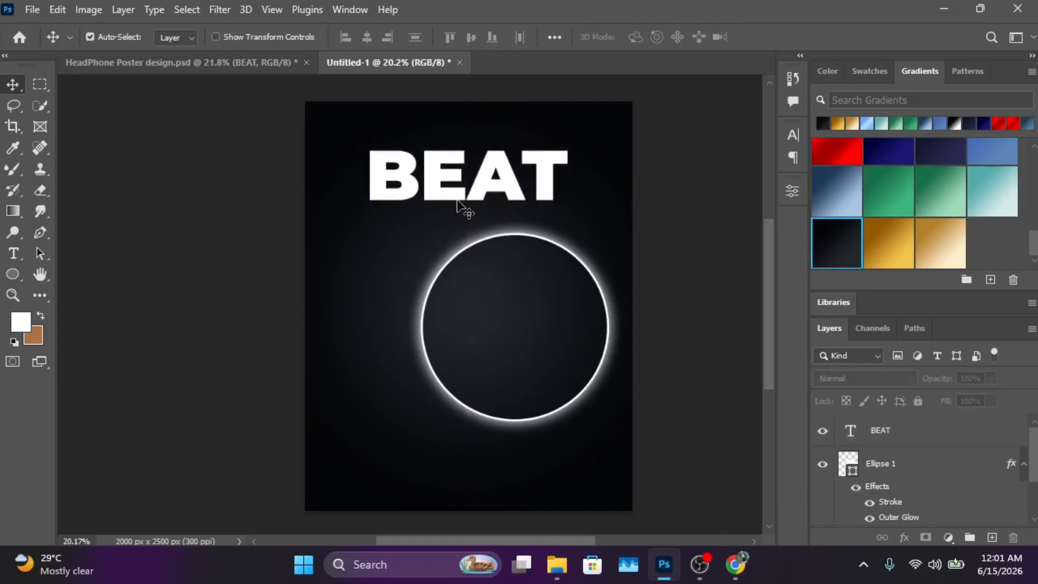
scroll(461, 209, "up", 1)
scroll(457, 204, "up", 2)
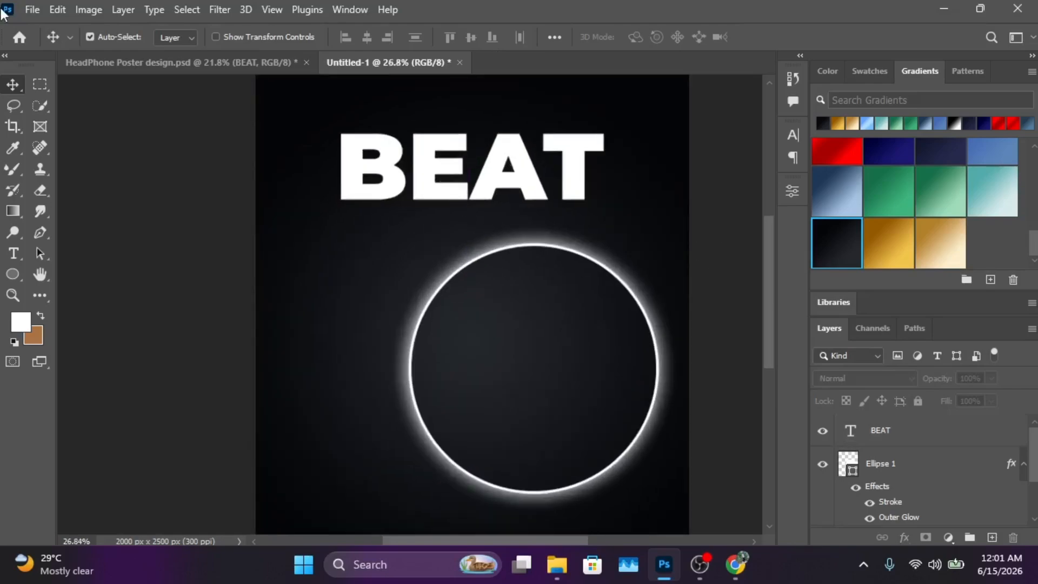
Step: Place the grunge texture image 78197 as an embedded object above the BEAT layer at its default size
left_click(32, 10)
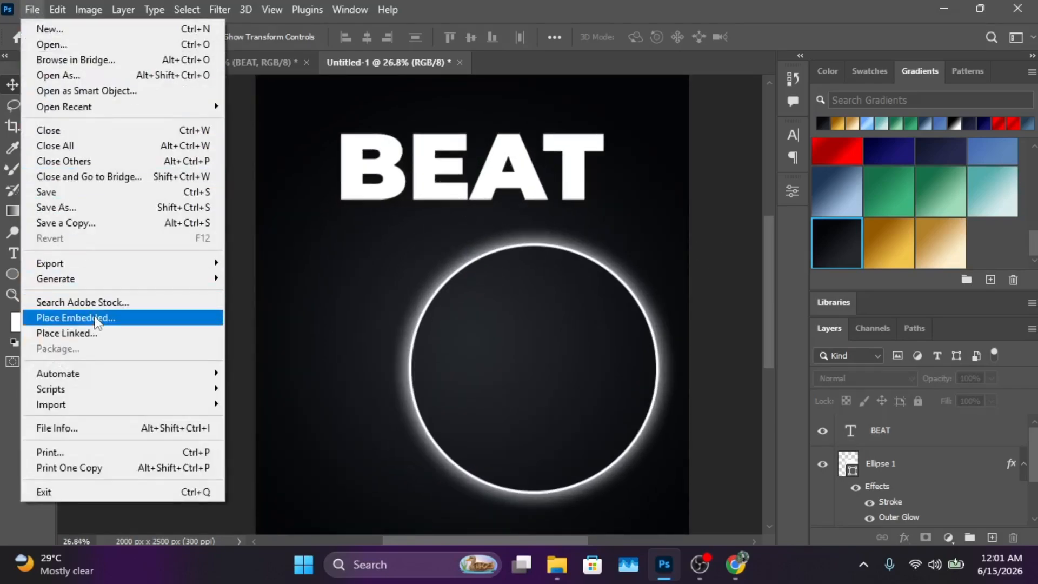
left_click(97, 323)
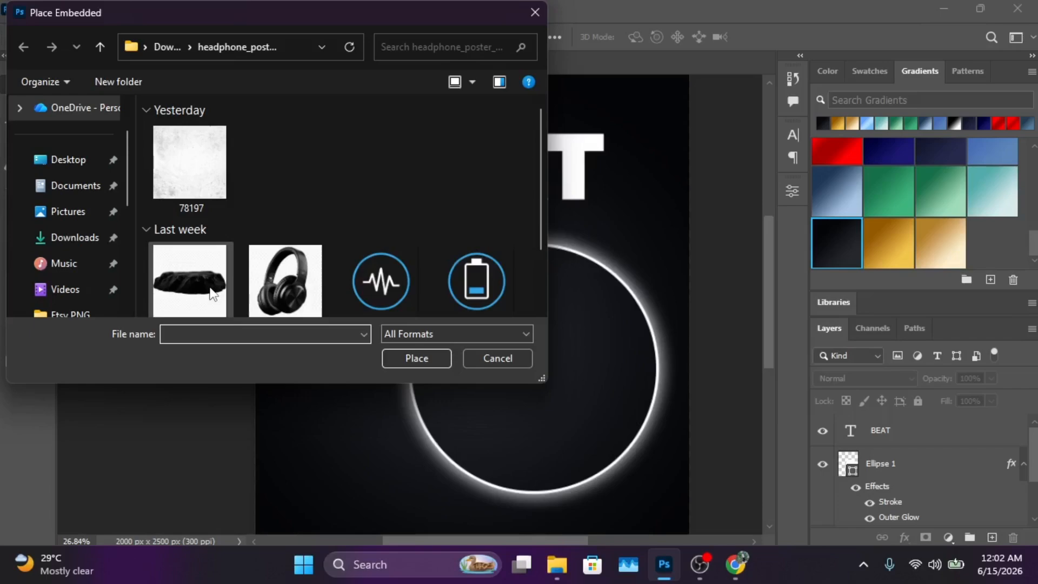
left_click(191, 162)
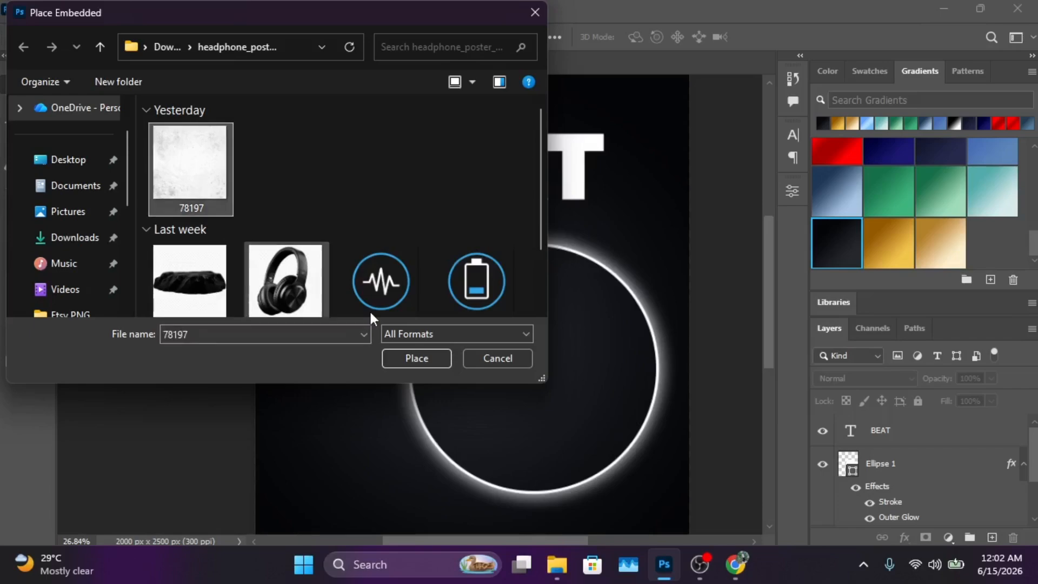
left_click(420, 358)
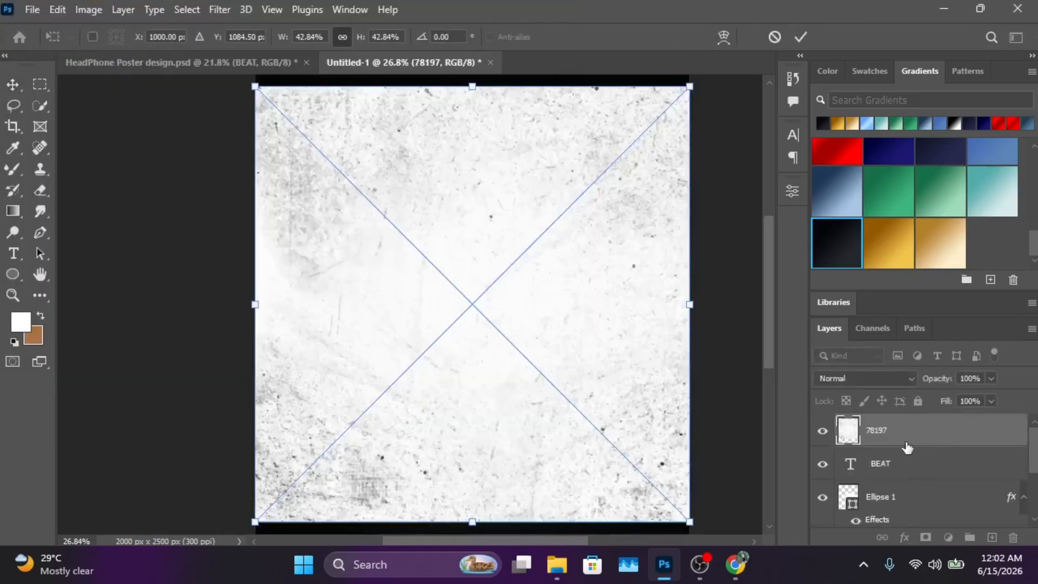
key("Return")
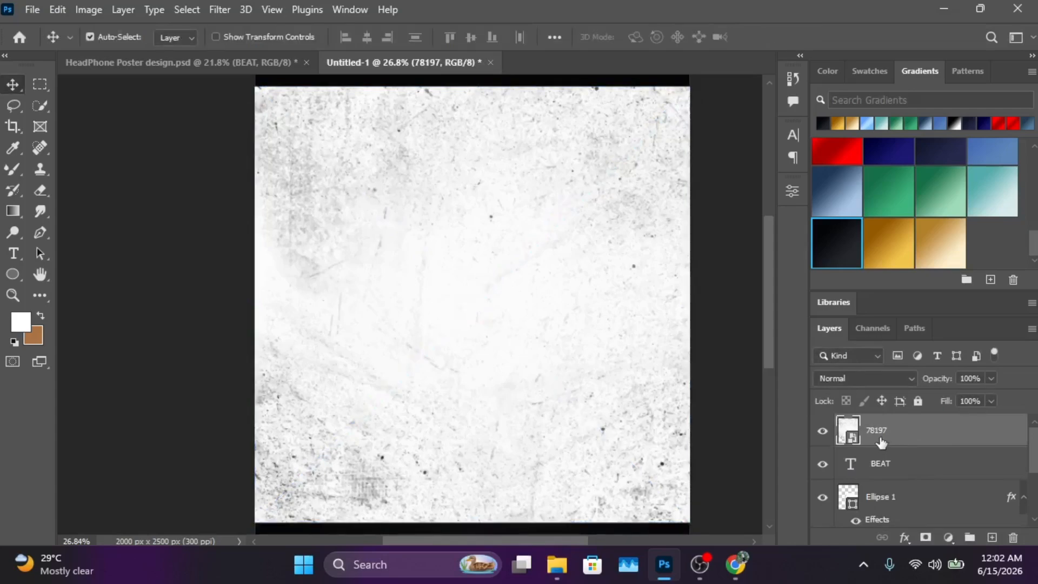
Step: Clip the 78197 texture layer to the BEAT text with a clipping mask and check the textured lettering
right_click(881, 442)
left_click(719, 403)
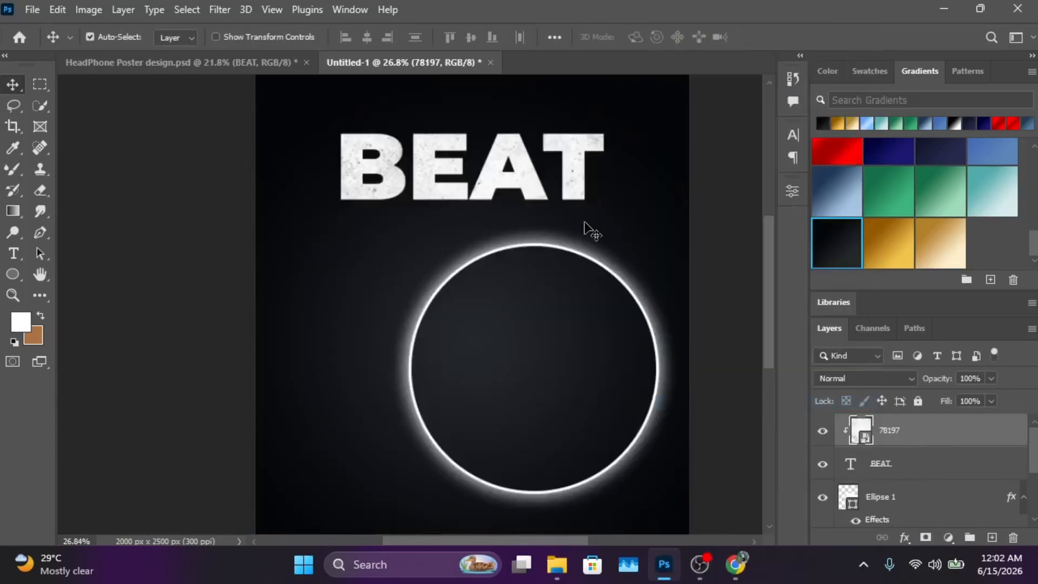
scroll(492, 232, "down", 3)
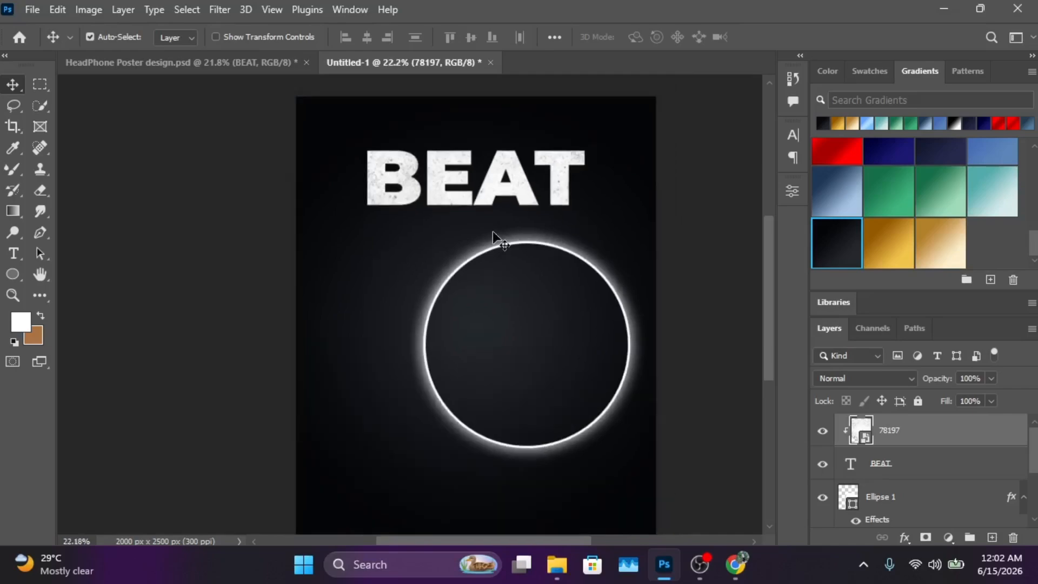
scroll(416, 167, "up", 5)
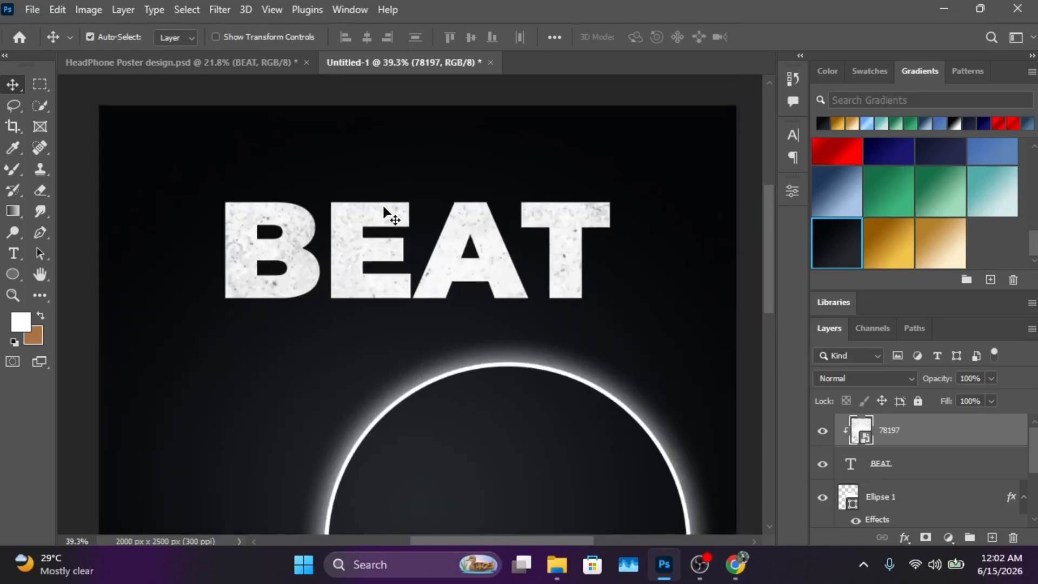
Step: Add a new layer above the texture and set the type size to 21 pt with tracking of 500
left_click(13, 253)
key("ctrl+t")
left_click(991, 537)
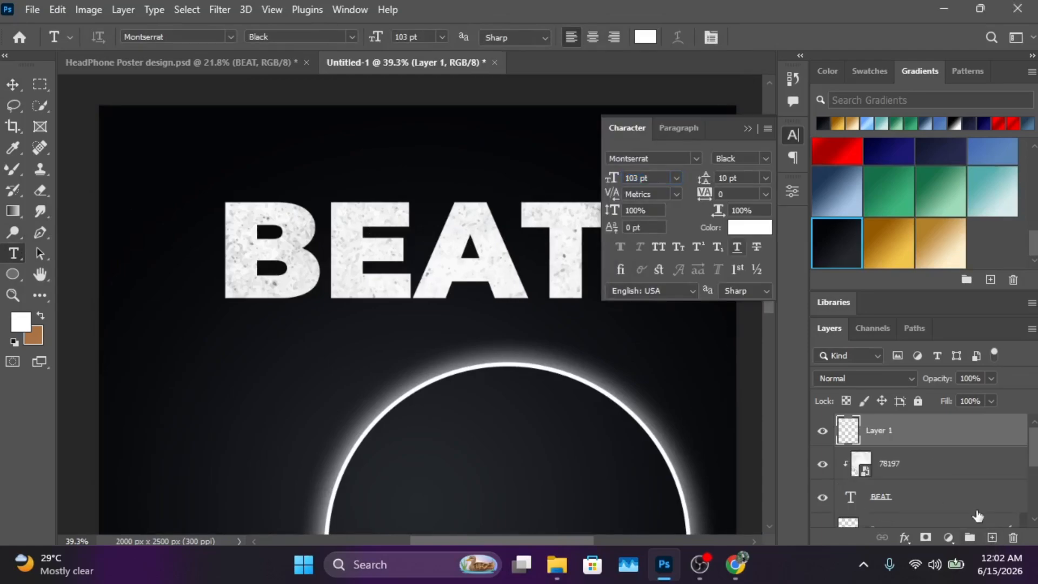
type("21")
left_click(737, 195)
left_click(747, 129)
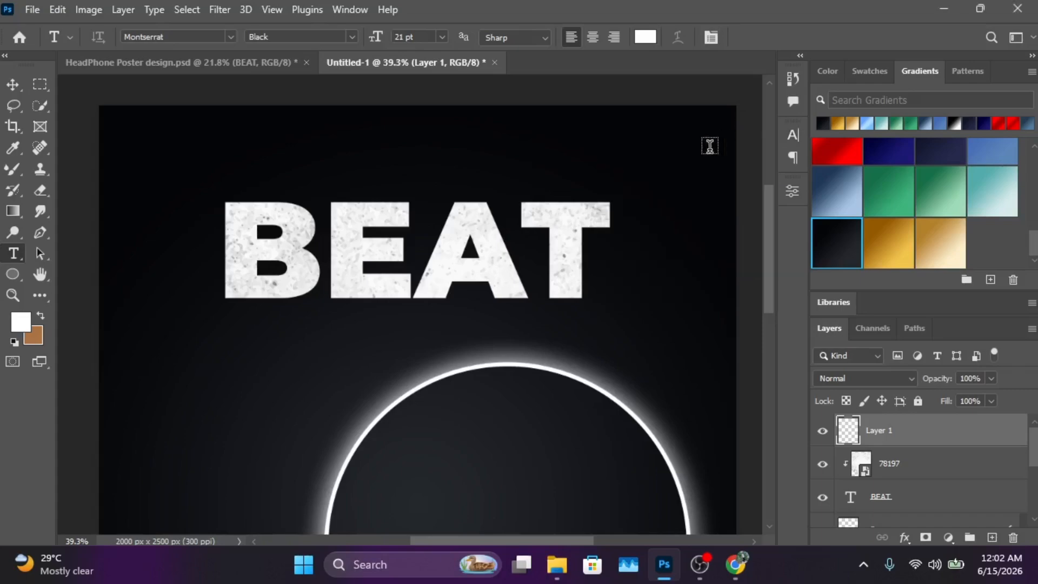
Step: Add the text FEEL EVERY and position it centred just above the BEAT headline
left_click(303, 173)
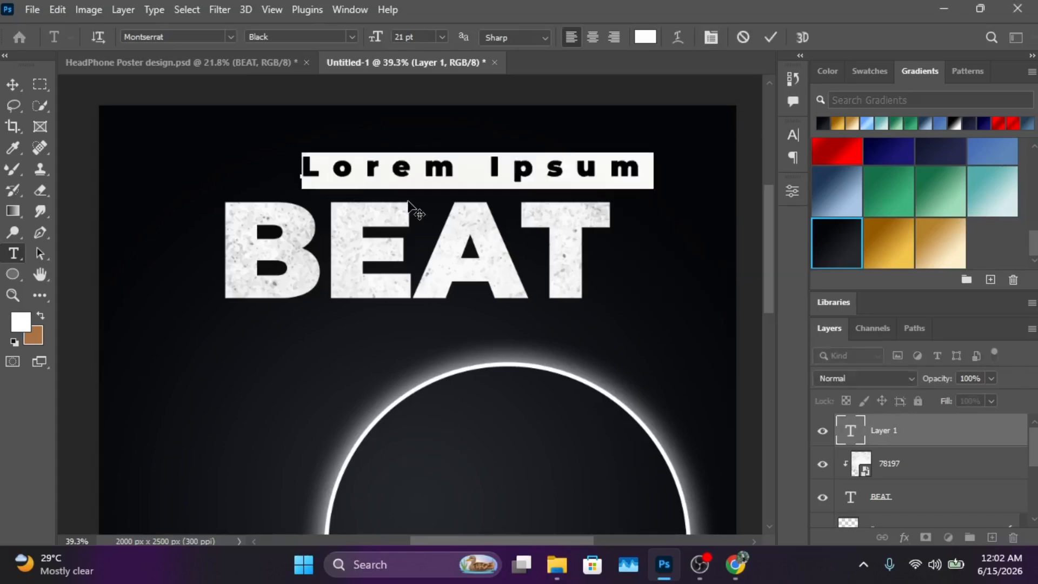
type("FEEL")
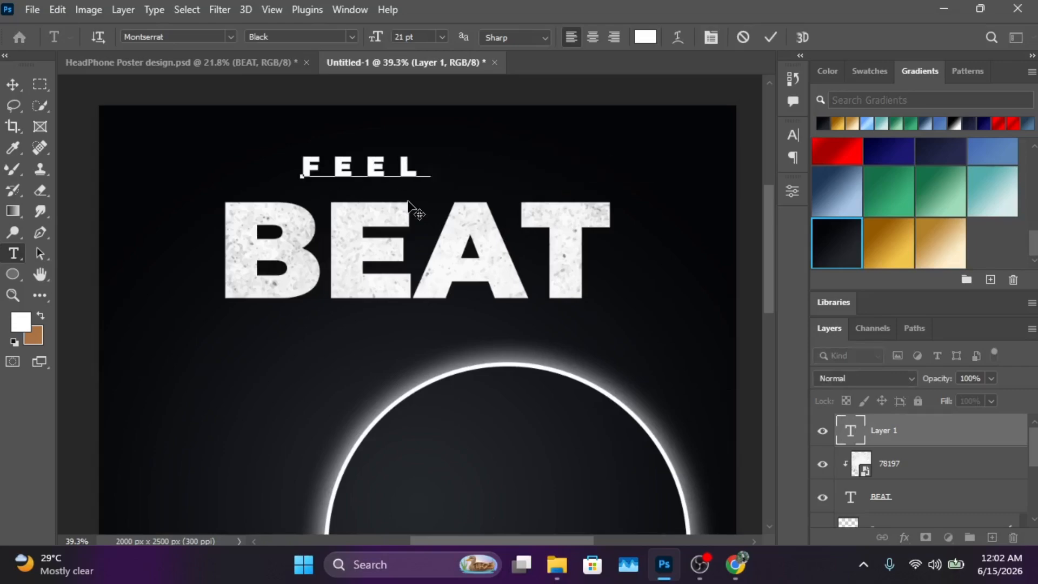
type(" EVERY")
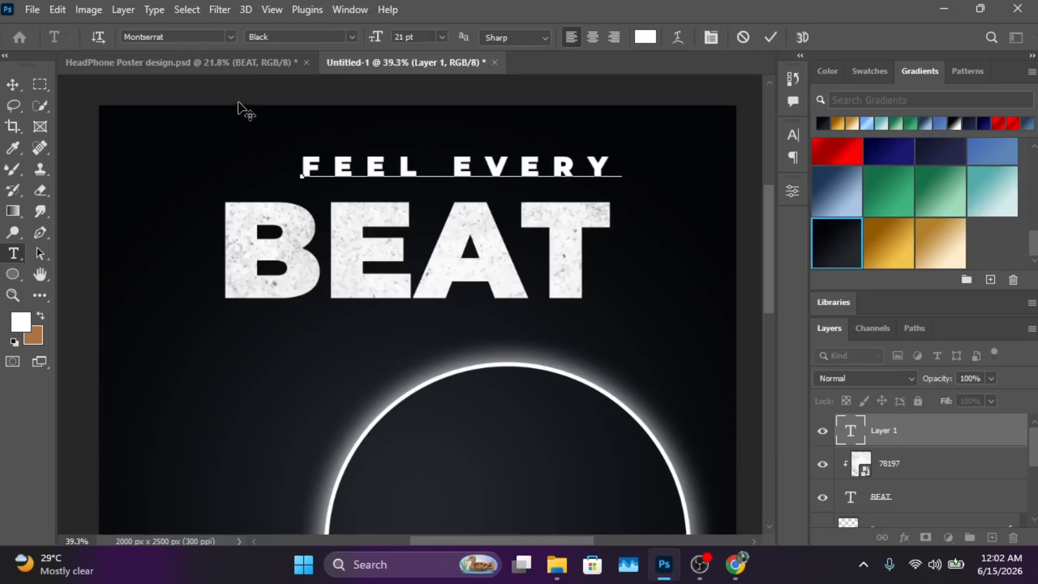
left_click(12, 84)
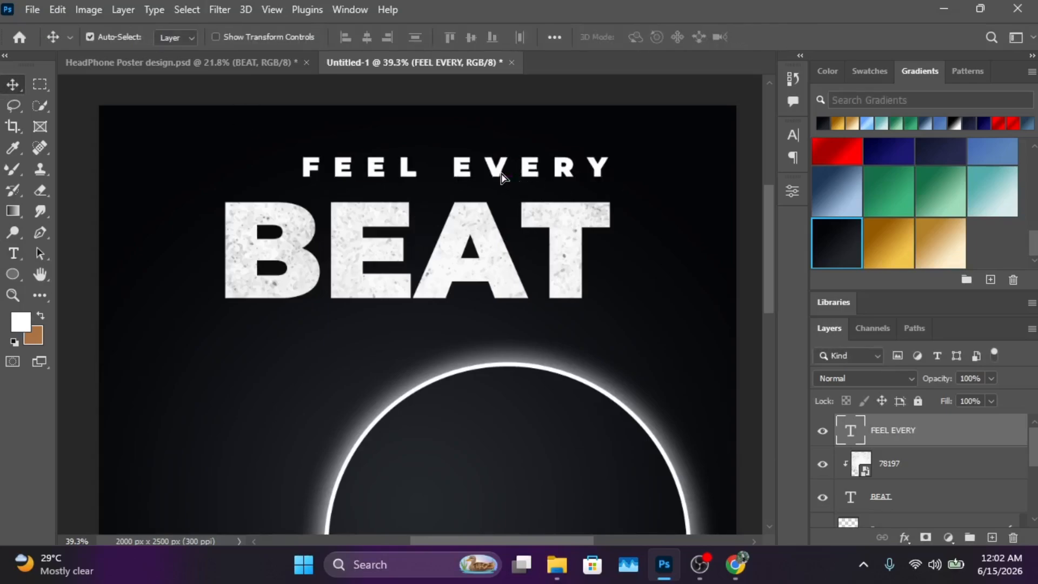
left_click_drag(502, 176, 469, 181)
Step: Change the FEEL EVERY text's font style to Montserrat Medium
left_click(794, 141)
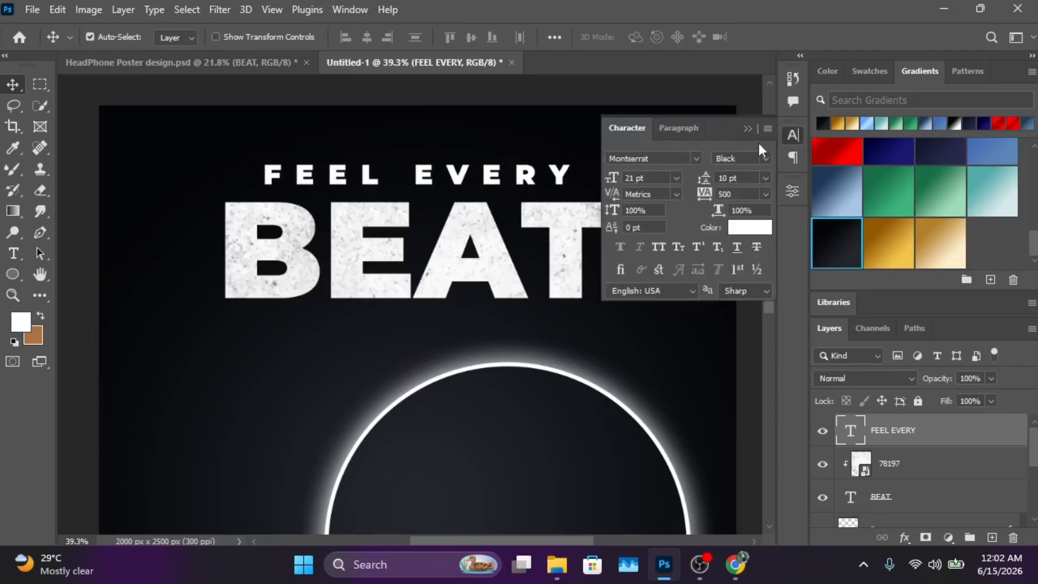
left_click(766, 159)
left_click(771, 225)
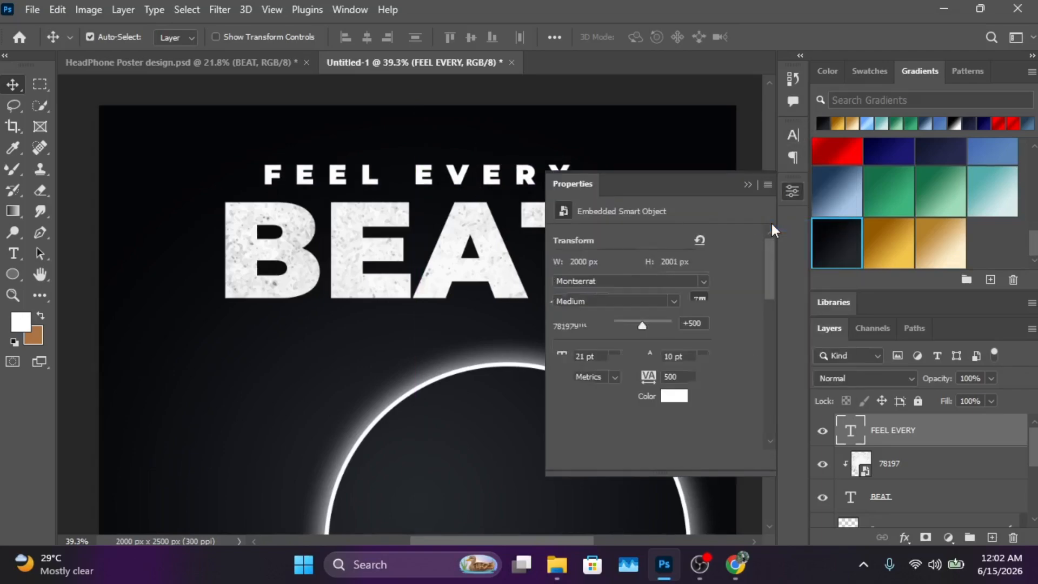
left_click(746, 185)
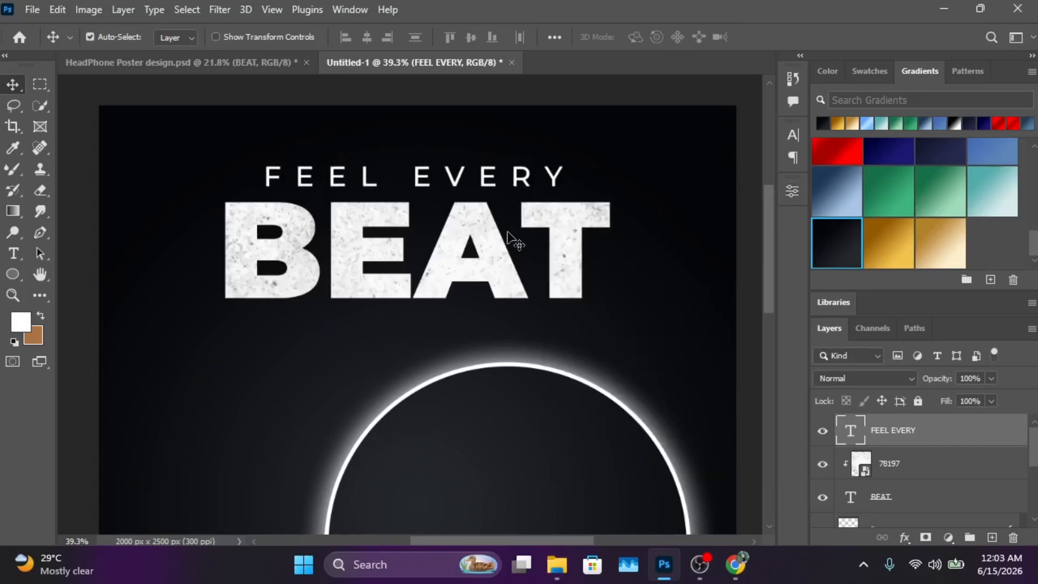
Step: Start a text line on a new layer, below the headline and left of the ring, with a size of 14 pt
scroll(471, 231, "down", 5)
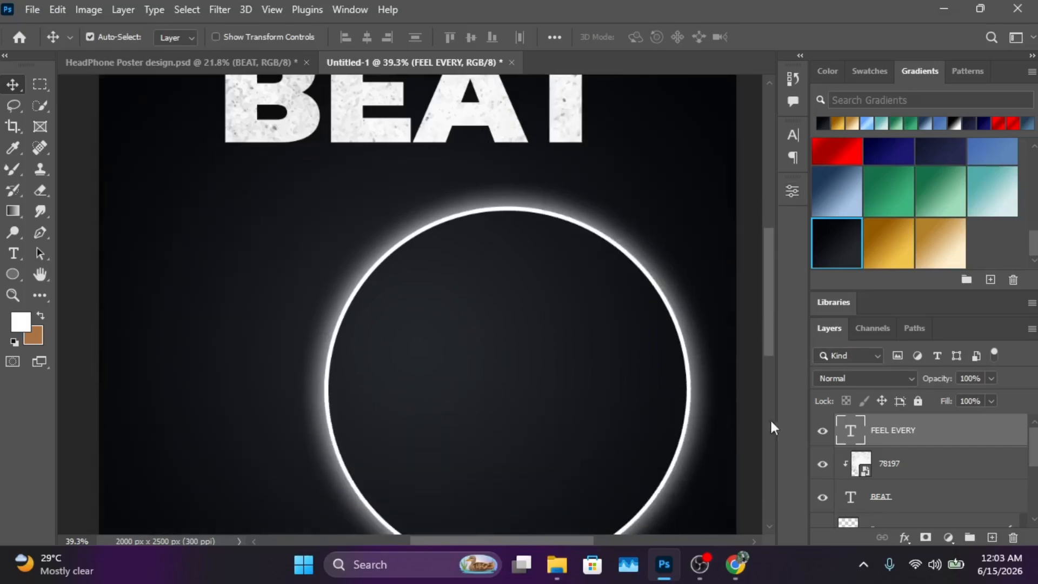
left_click(991, 537)
key("t")
left_click(169, 240)
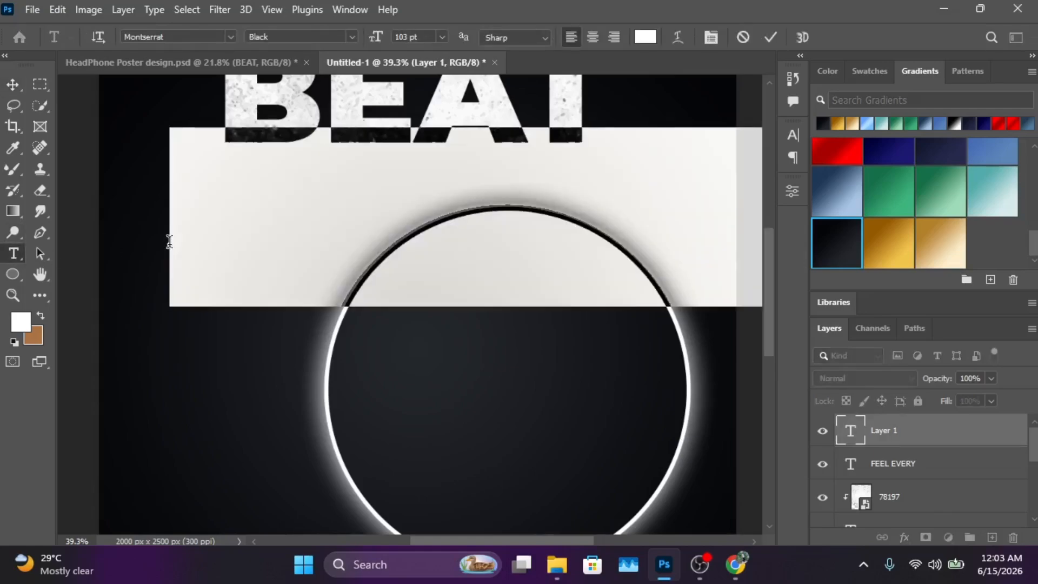
left_click(792, 136)
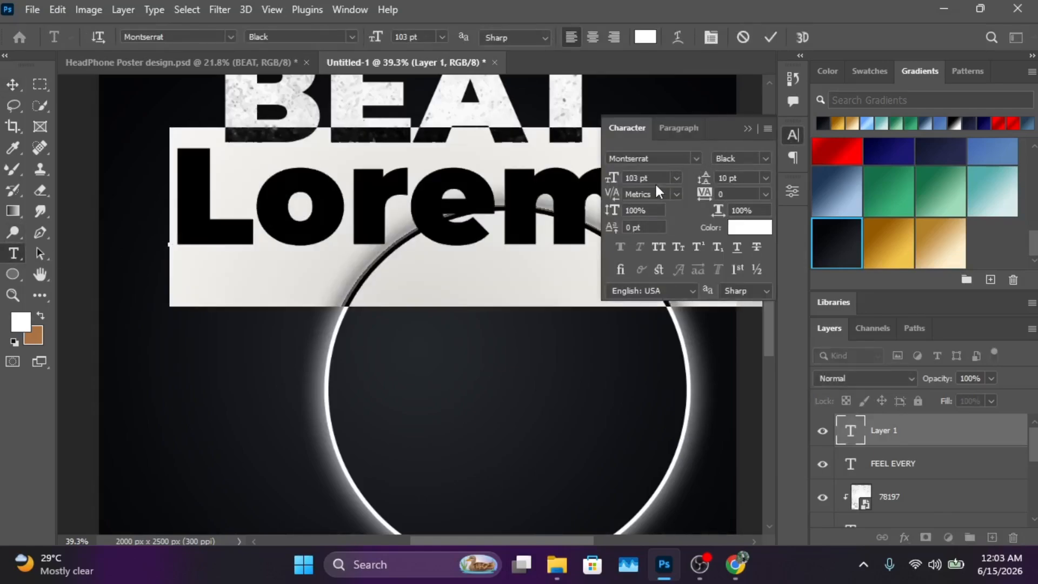
left_click(629, 179)
type("14")
key("Return")
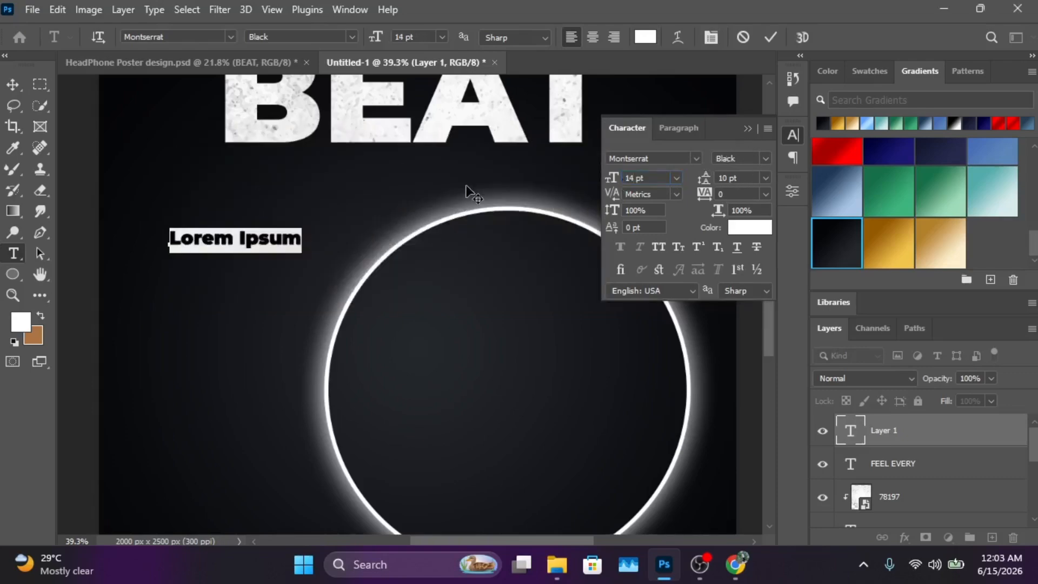
Step: Set the new text line's font style to Montserrat Medium and enter PREMIUM SOUND EXPERIENCE
left_click(765, 158)
left_click(748, 228)
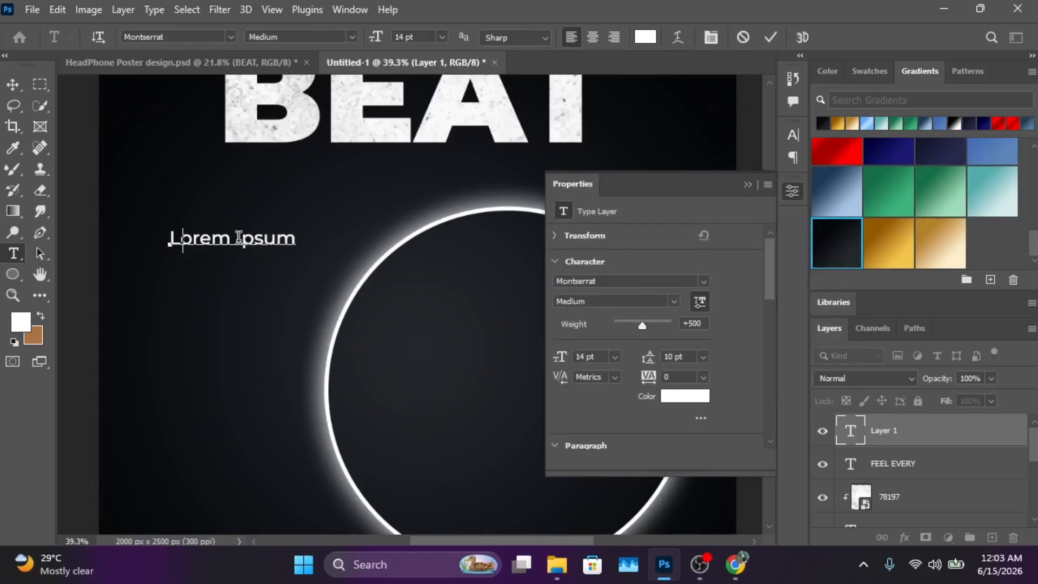
type("PREMIUM")
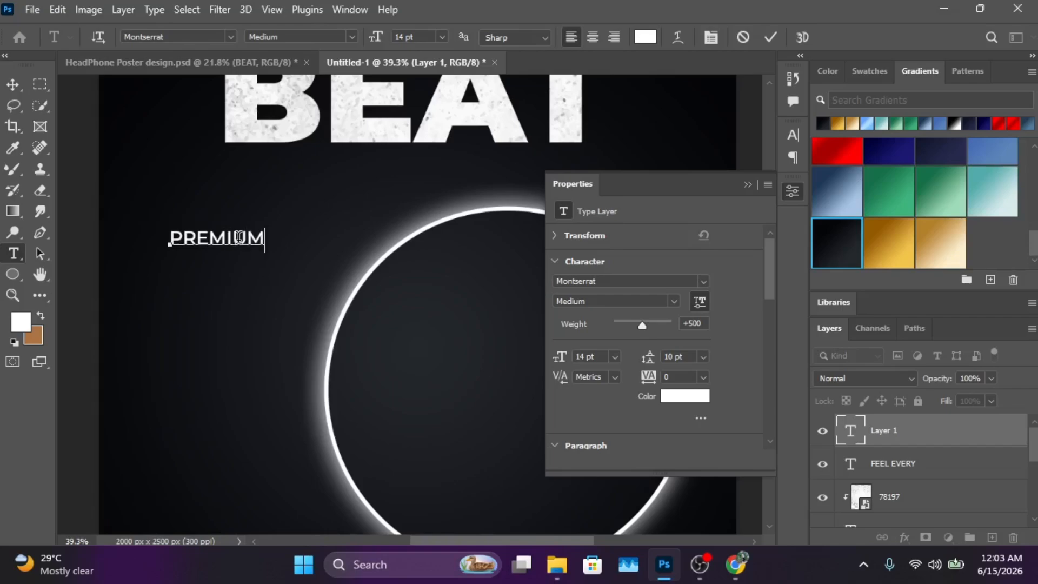
type(" SOUND ")
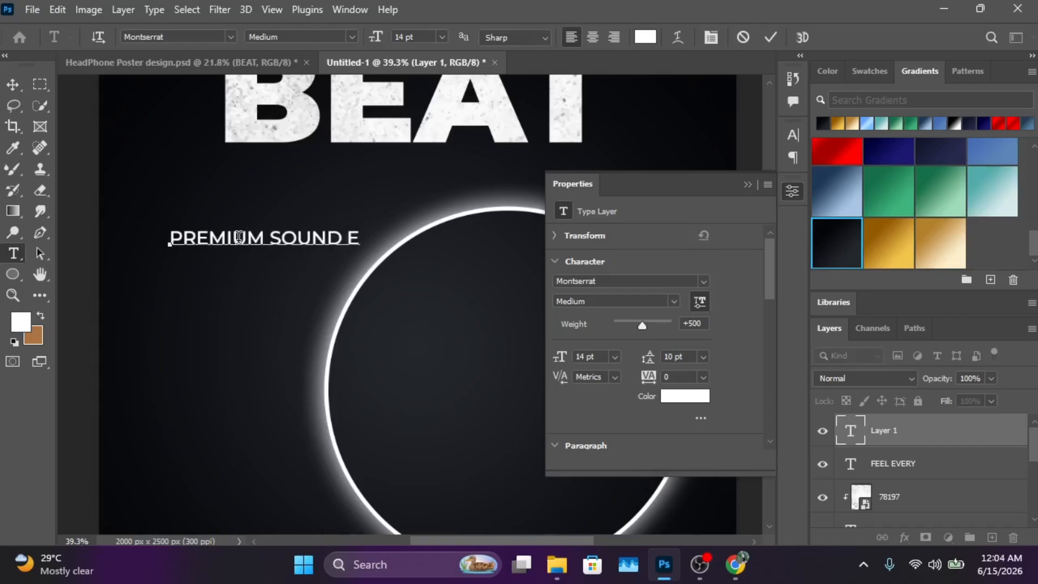
type("EXPERIE")
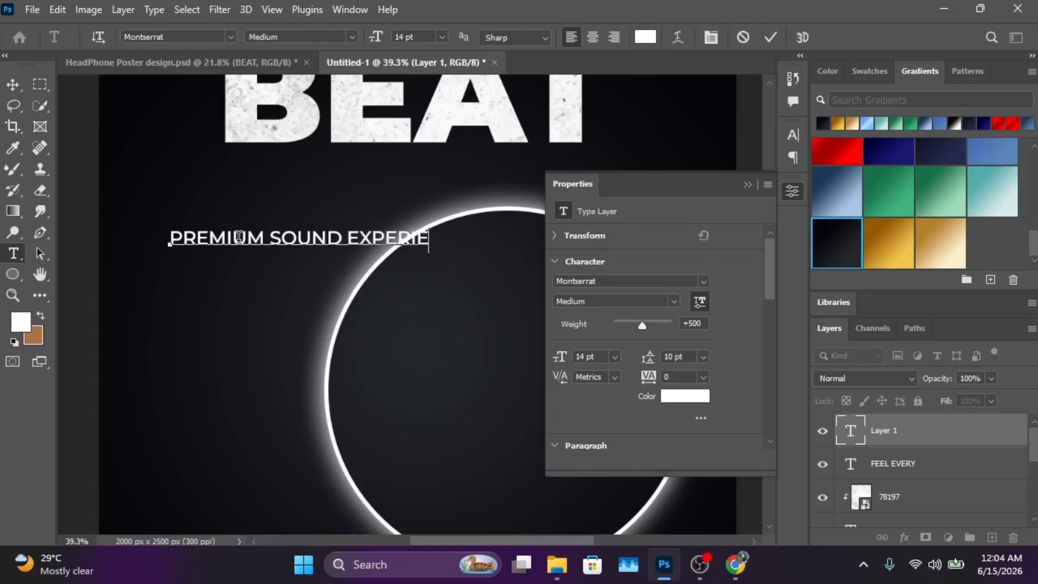
type("NCE")
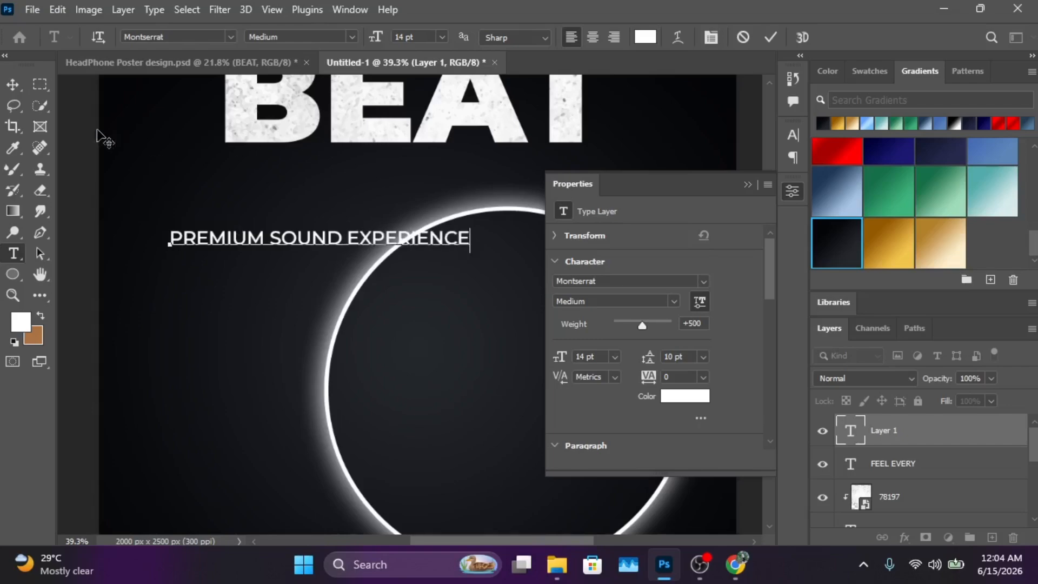
left_click(8, 85)
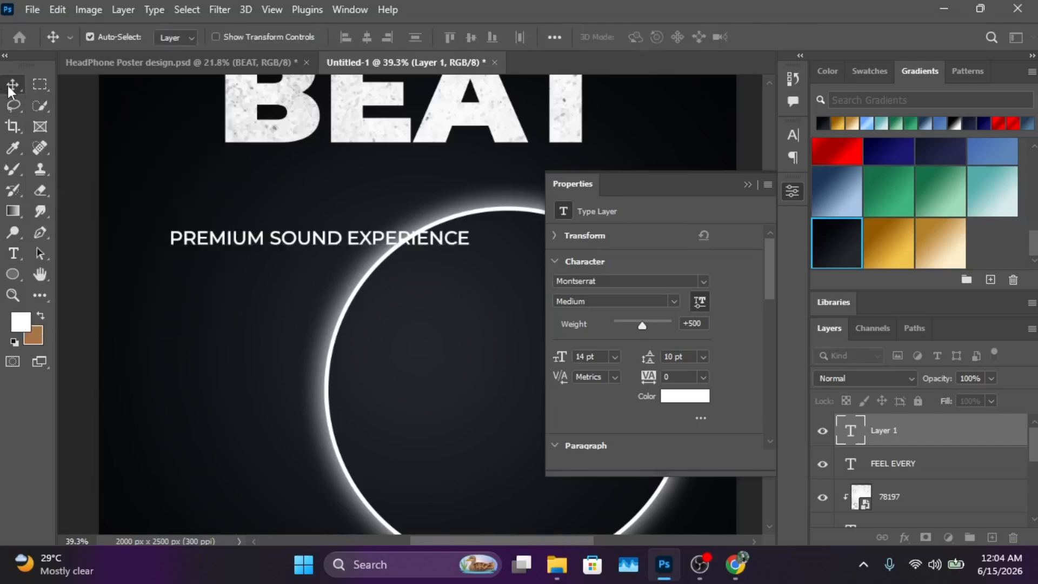
Step: Position the PREMIUM SOUND EXPERIENCE line just beneath the BEAT headline, slightly right of the headline's centre
left_click_drag(285, 249, 390, 167)
key("Right")
key("Right")
key("Right")
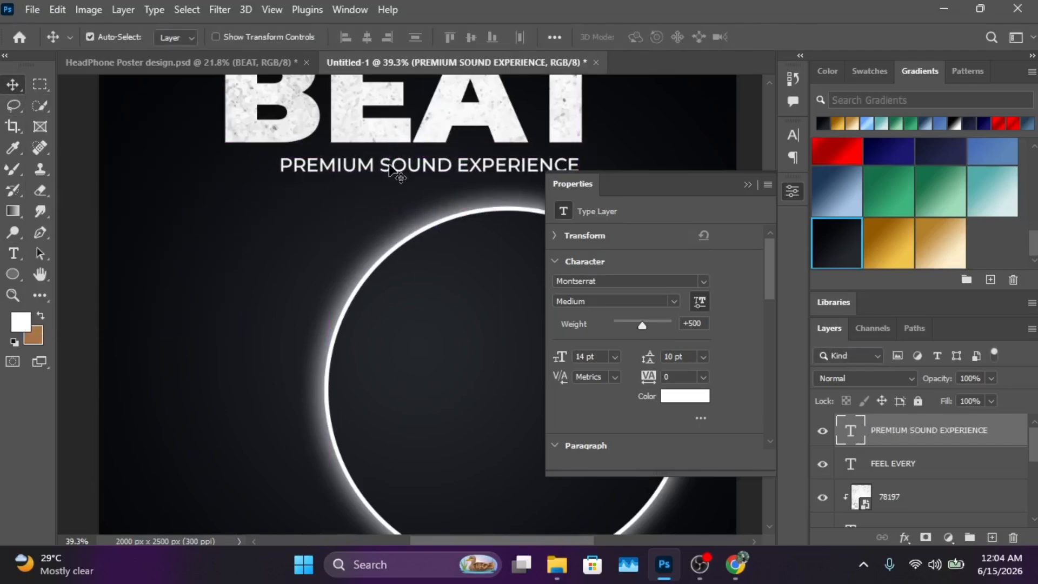
key("Up")
key("Up")
key("Up")
key("Up")
key("Up")
key("Up")
key("Right")
key("Right")
key("Right")
key("Right")
key("Right")
key("Right")
key("Right")
key("Down")
key("Down")
key("Down")
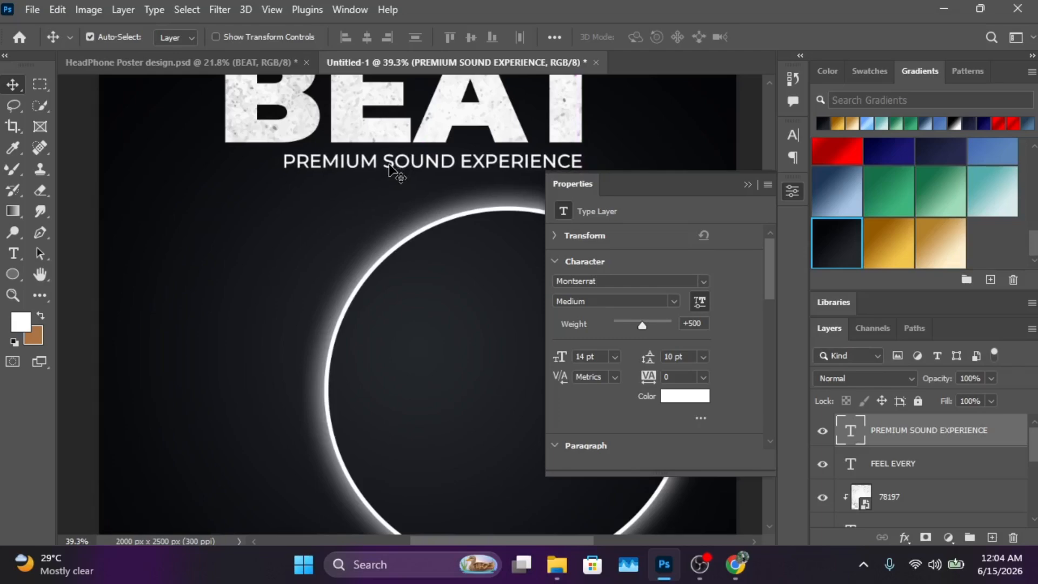
left_click(747, 184)
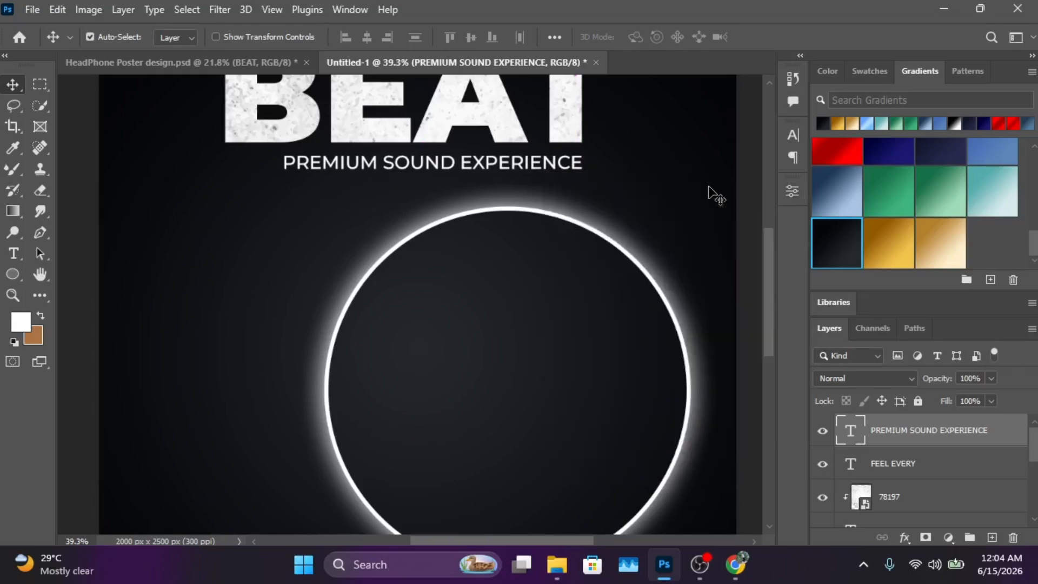
Step: Recolour only the word SOUND in the PREMIUM SOUND EXPERIENCE line with the blue swatch
double_click(389, 166)
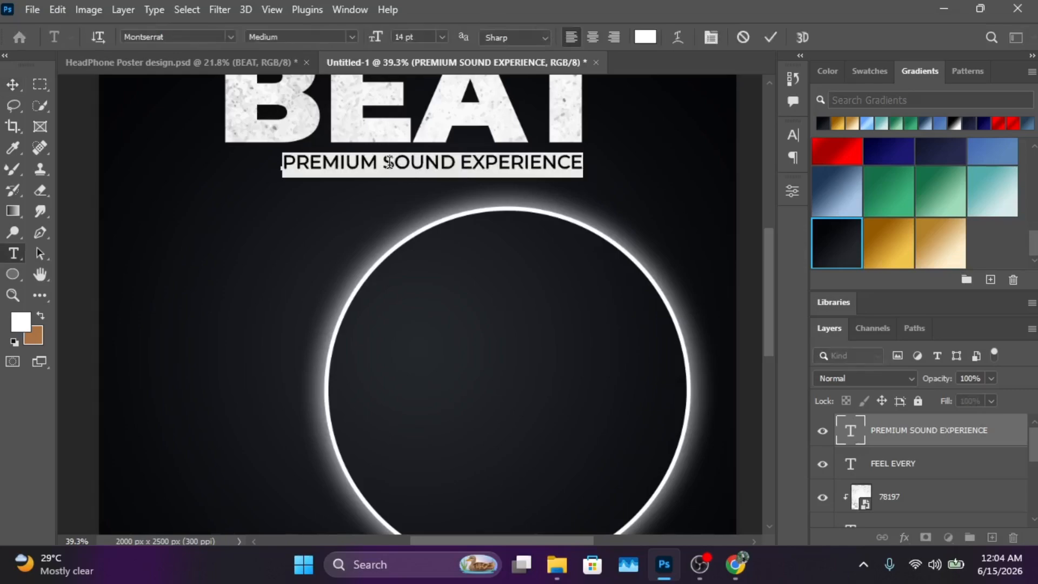
left_click_drag(383, 162, 456, 162)
left_click(843, 73)
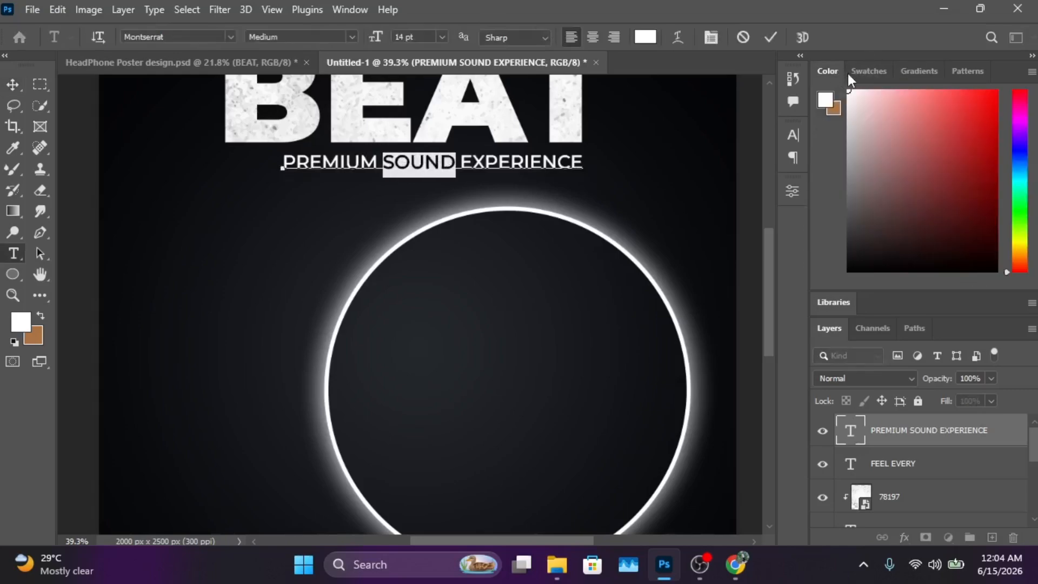
left_click(868, 72)
left_click(885, 123)
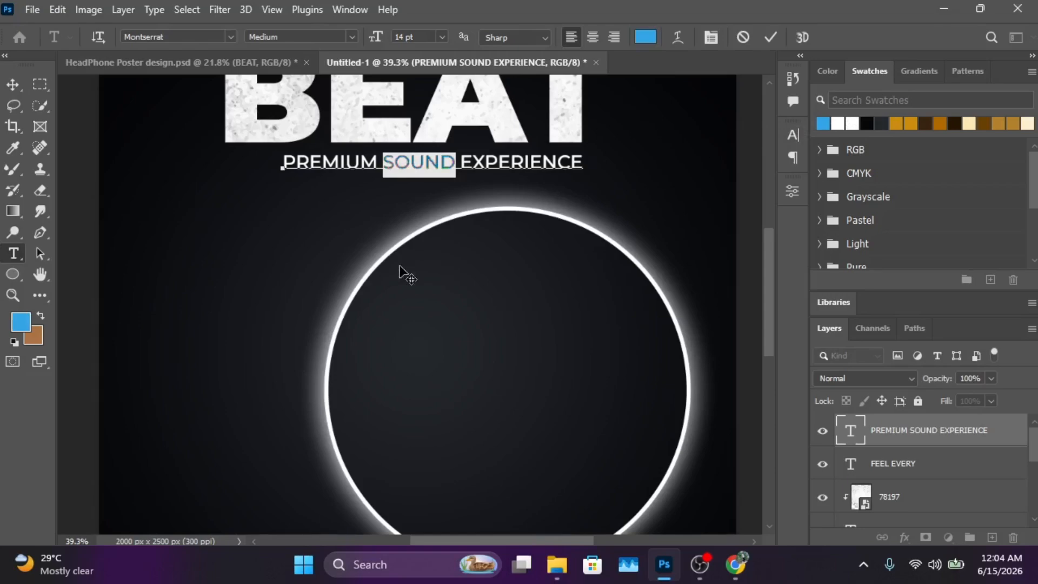
left_click(13, 84)
left_click(408, 246)
Step: Place the black rock image, ChatGPT Image Jun 13, 2026, 12_13_17 PM (2), as an embedded image in the poster
scroll(418, 240, "down", 3)
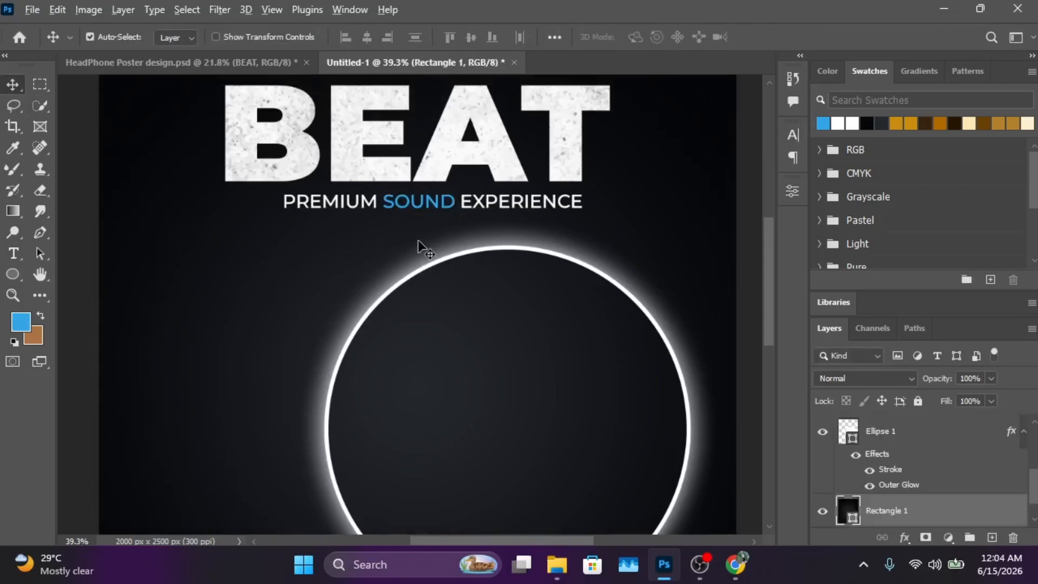
scroll(418, 241, "down", 4)
scroll(392, 274, "left", 2)
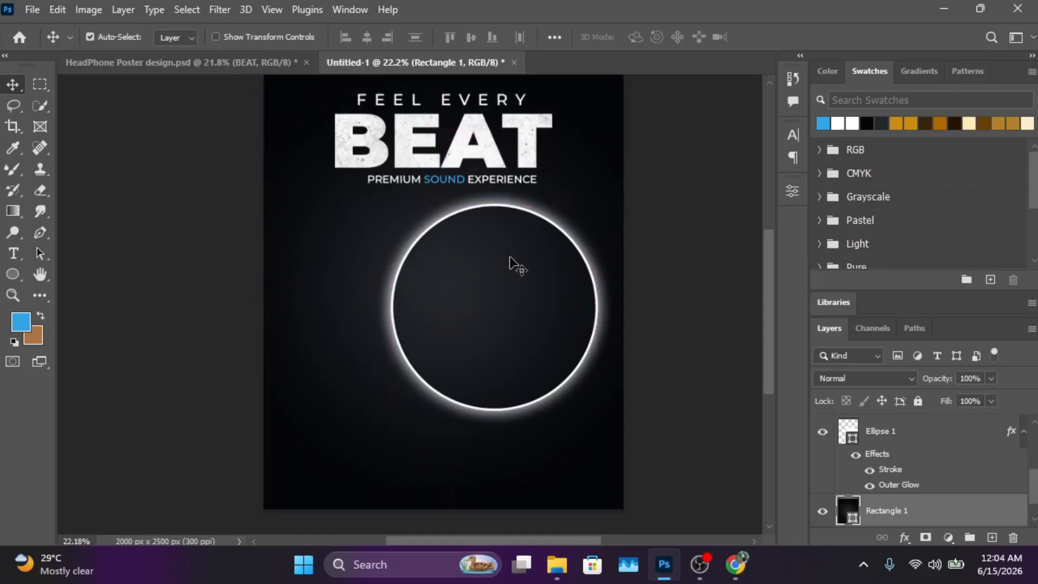
scroll(513, 268, "down", 2)
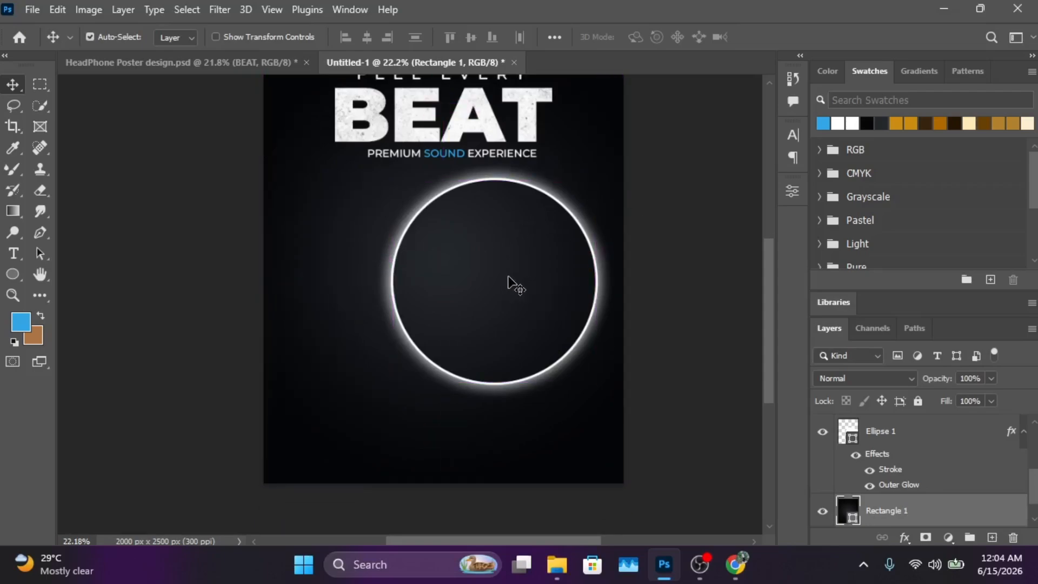
scroll(508, 277, "down", 1)
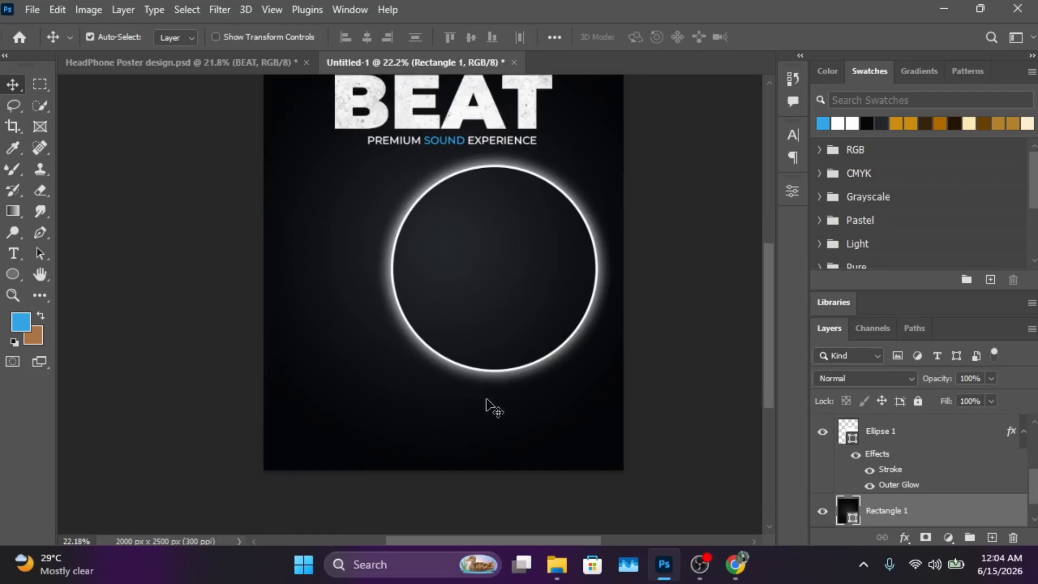
left_click(31, 11)
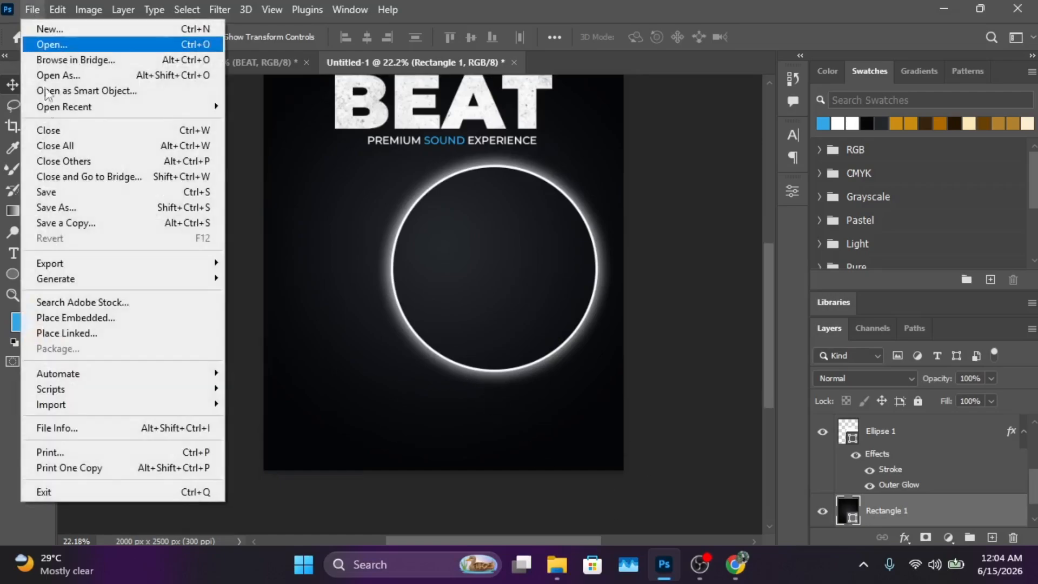
left_click(75, 318)
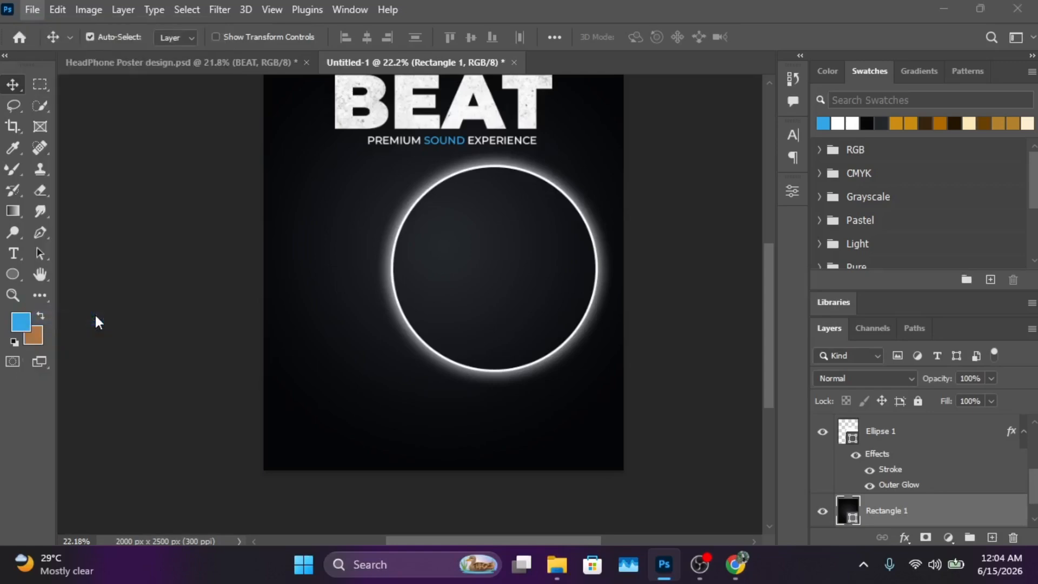
scroll(252, 268, "down", 1)
left_click(190, 238)
left_click(416, 365)
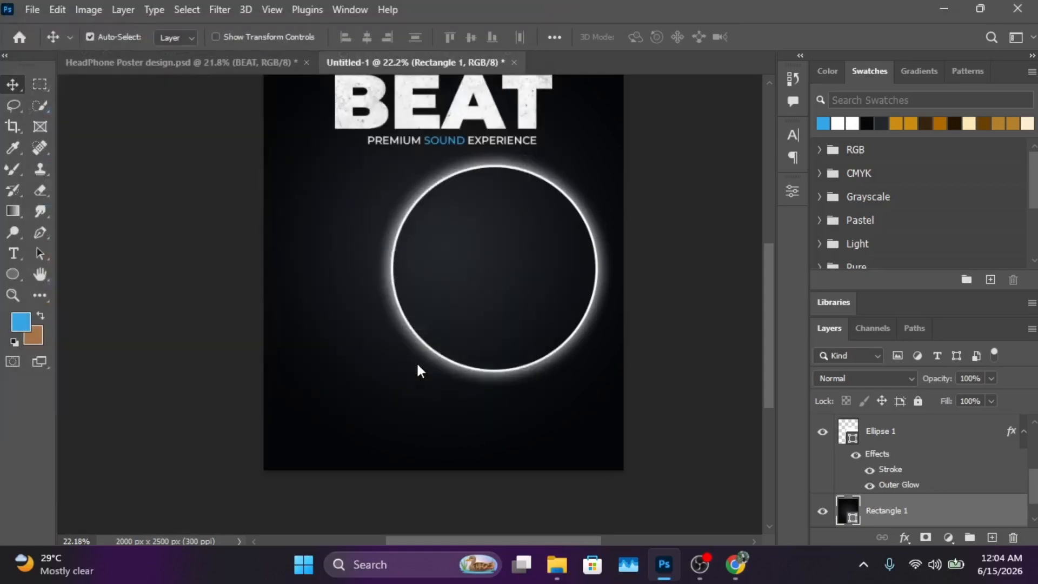
Step: Shrink the placed rock image, position it over the ring, and move its layer to the top of the layer stack
left_click_drag(621, 450, 534, 348)
left_click_drag(380, 310, 424, 387)
key("Return")
left_click_drag(946, 512, 937, 428)
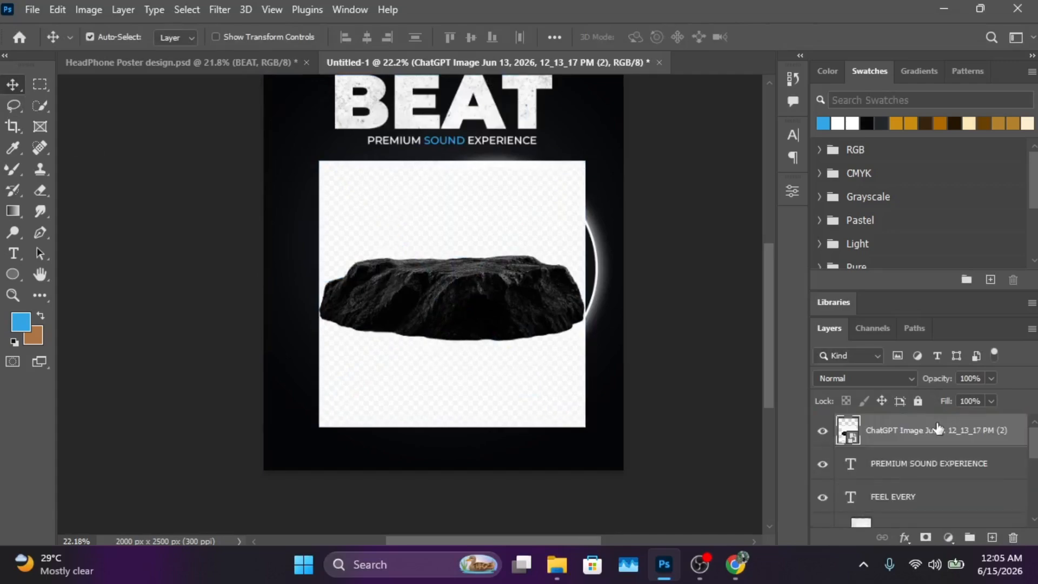
Step: Erase the checkerboard background around the rock using an inverted Select Subject selection on the rasterized layer, and deselect
left_click(187, 9)
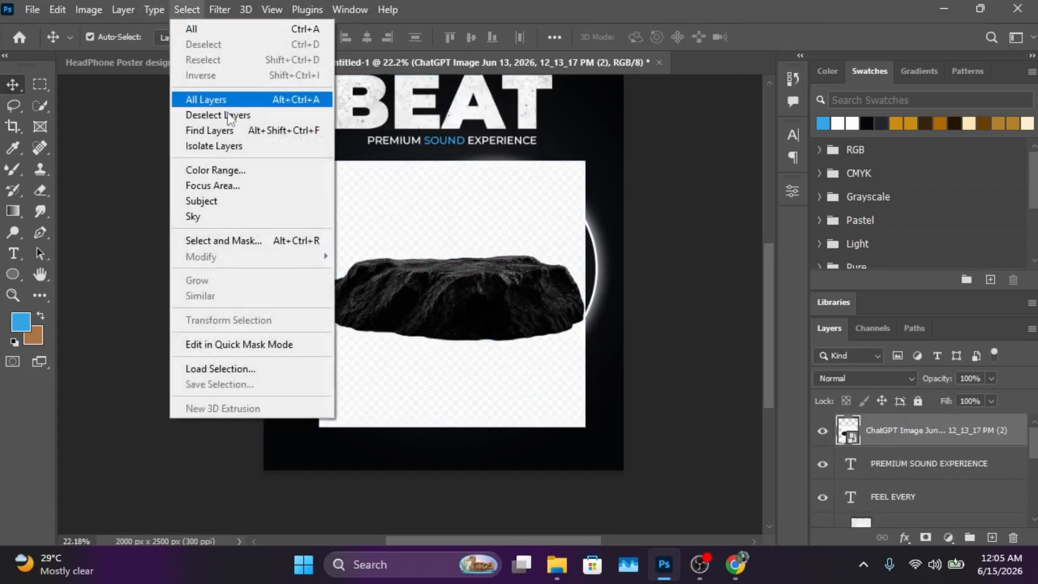
left_click(232, 204)
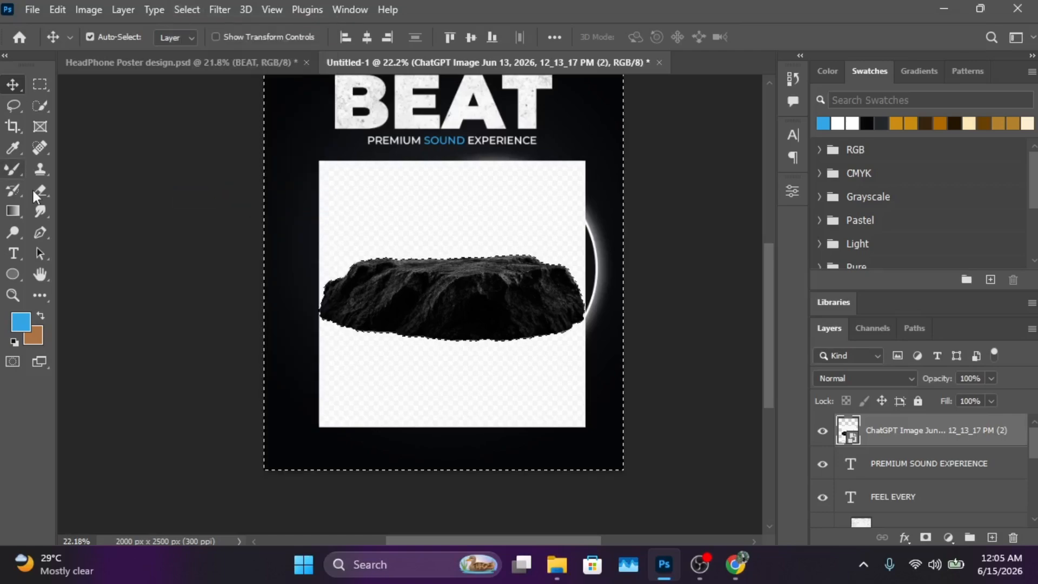
left_click(37, 191)
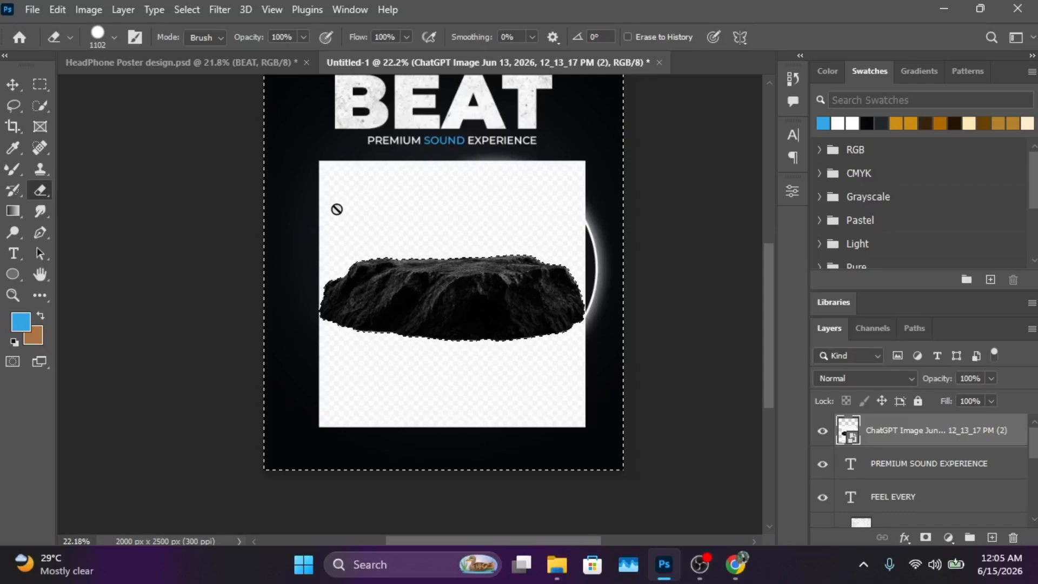
mouse_move(337, 209)
left_mouse_down()
mouse_move(298, 332)
mouse_move(575, 374)
left_mouse_up()
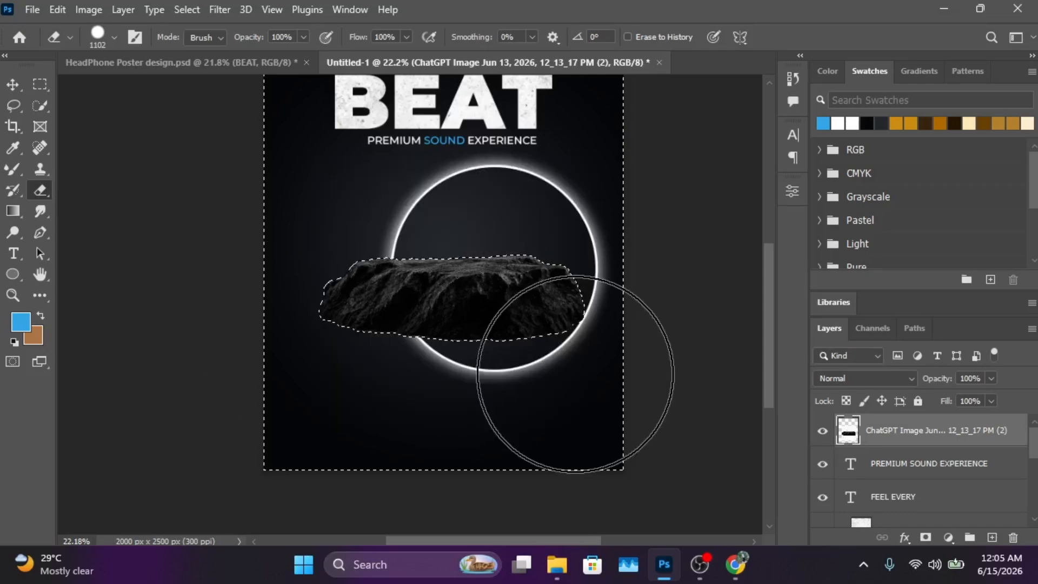
key("ctrl+d")
key("m")
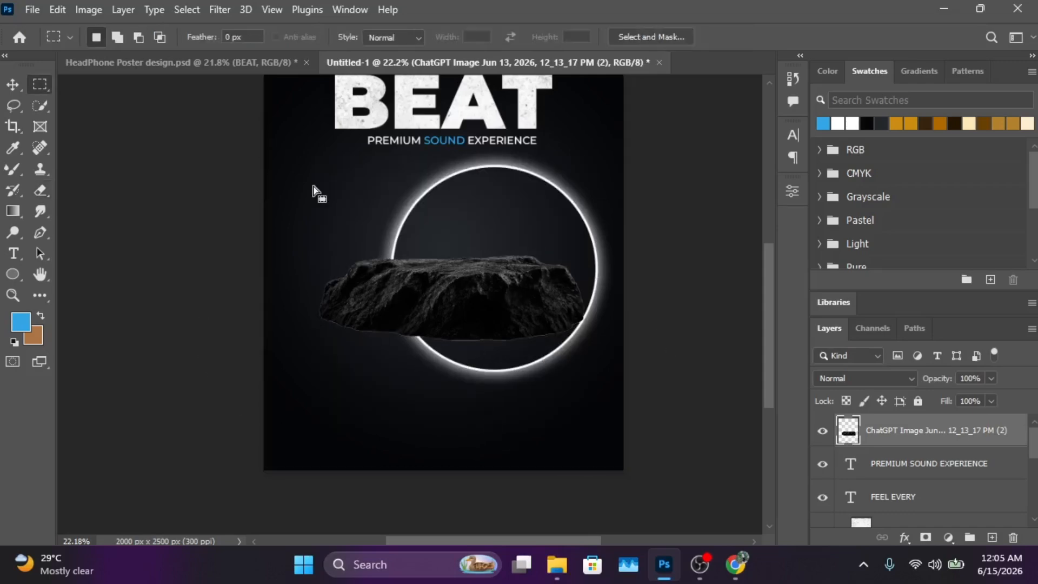
Step: Move the rock to the poster's bottom edge and enlarge it to about 172% so it spans the full width
key("v")
left_click_drag(463, 301, 377, 447)
key("ctrl+t")
left_click_drag(500, 396, 633, 352)
left_click_drag(511, 419, 502, 460)
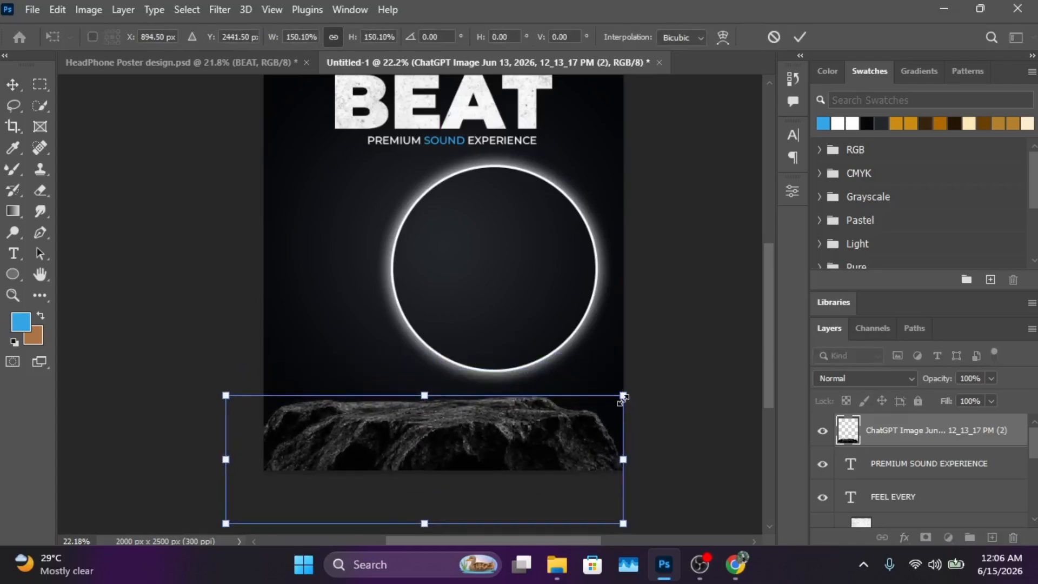
left_click_drag(622, 395, 671, 349)
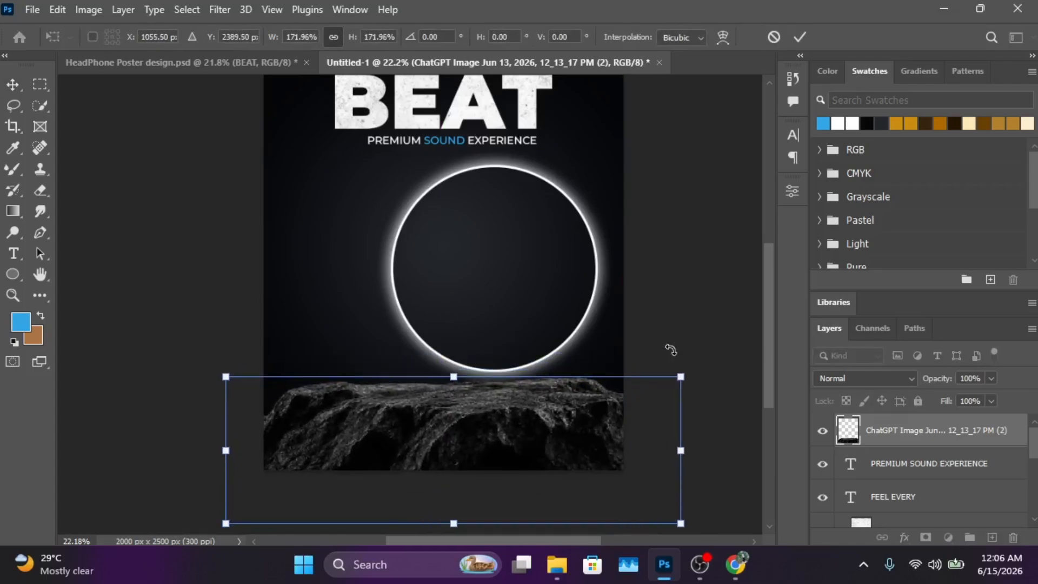
mouse_move(498, 447)
left_mouse_down()
mouse_move(475, 452)
mouse_move(494, 447)
mouse_move(485, 450)
left_mouse_up()
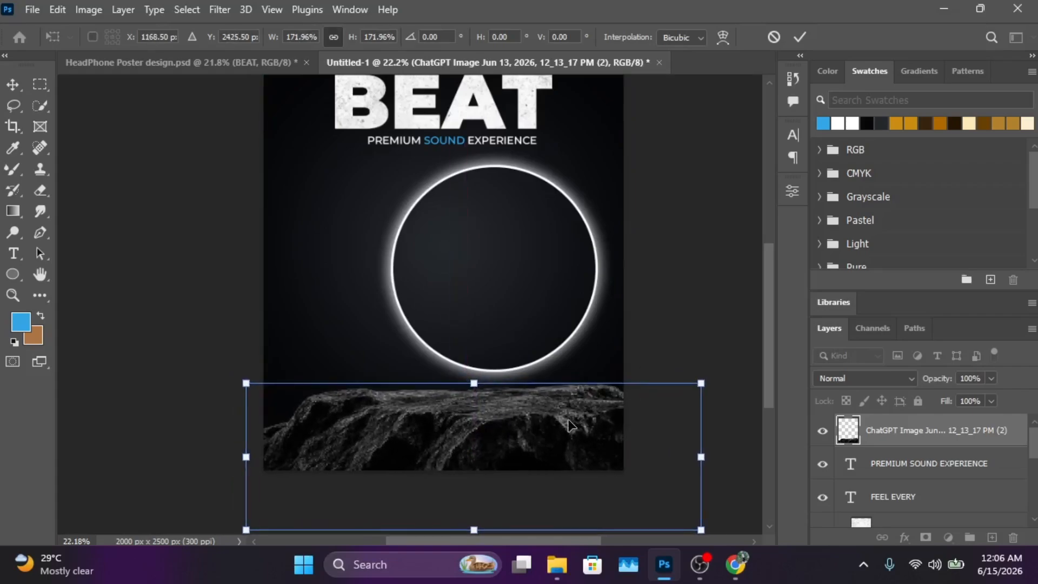
mouse_move(566, 423)
left_mouse_down()
mouse_move(570, 413)
mouse_move(576, 425)
mouse_move(565, 417)
left_mouse_up()
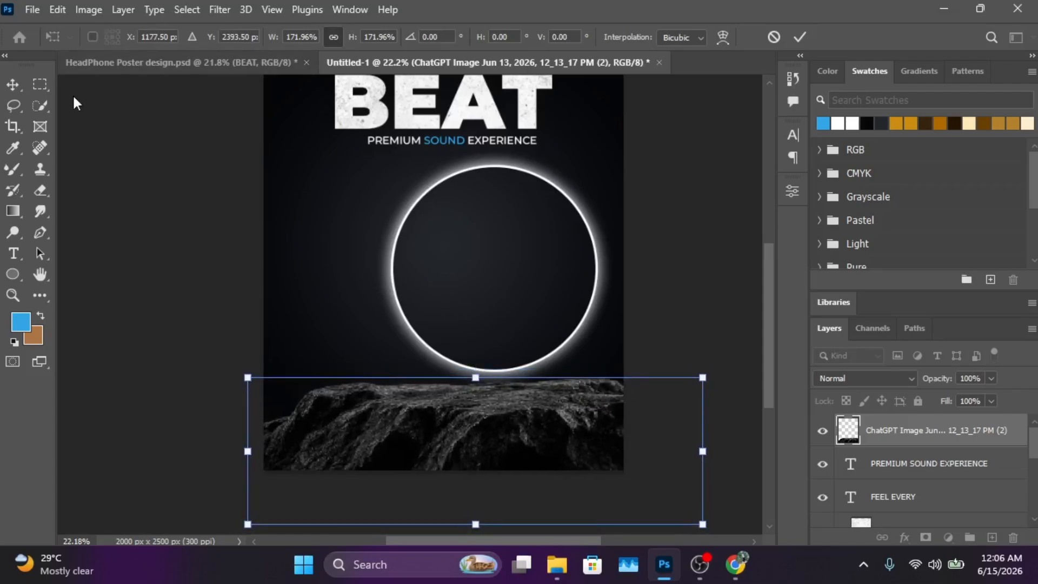
left_click(12, 84)
Step: Nudge the glowing ring (Ellipse 1) slightly up and to the left, between the headline text and the rock
left_click(671, 300)
scroll(683, 323, "up", 2)
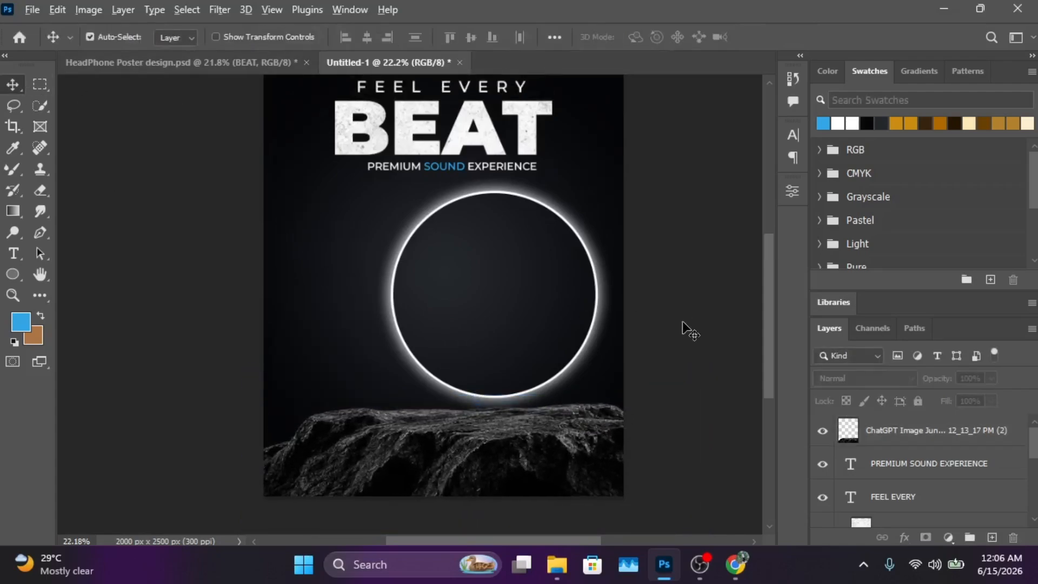
scroll(683, 323, "down", 1)
left_click(582, 289)
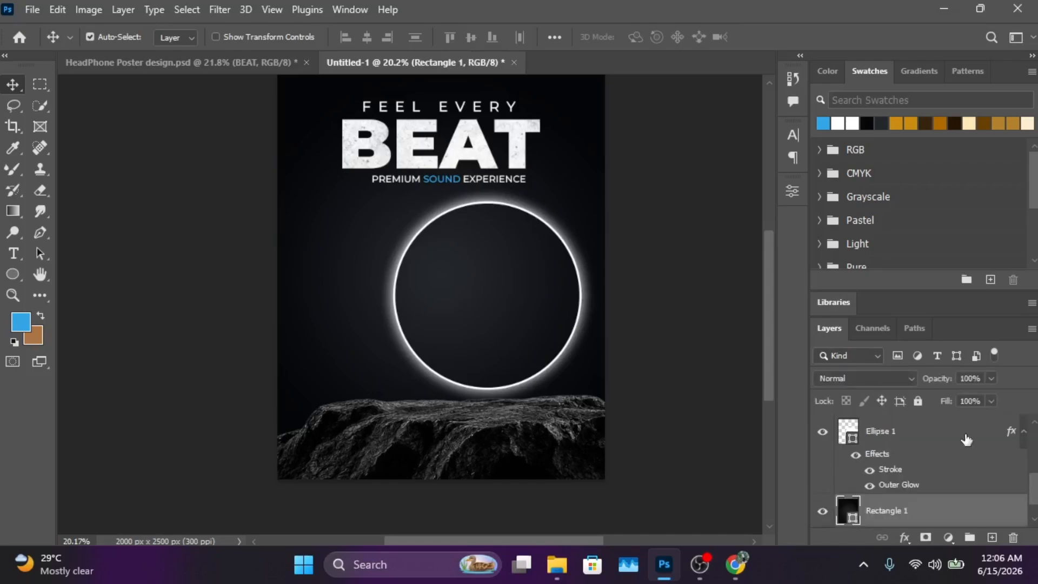
left_click(910, 435)
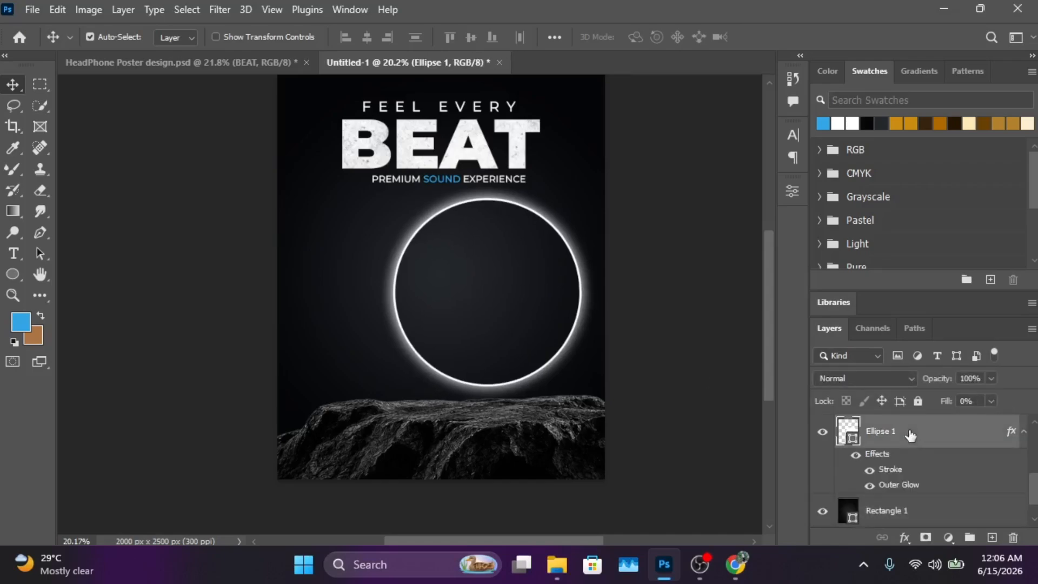
key("shift+Up")
key("shift+Up")
key("shift+Up")
key("shift+Up")
key("shift+Left")
key("shift+Left")
key("shift+Left")
key("shift+Left")
key("shift+Left")
key("shift+Left")
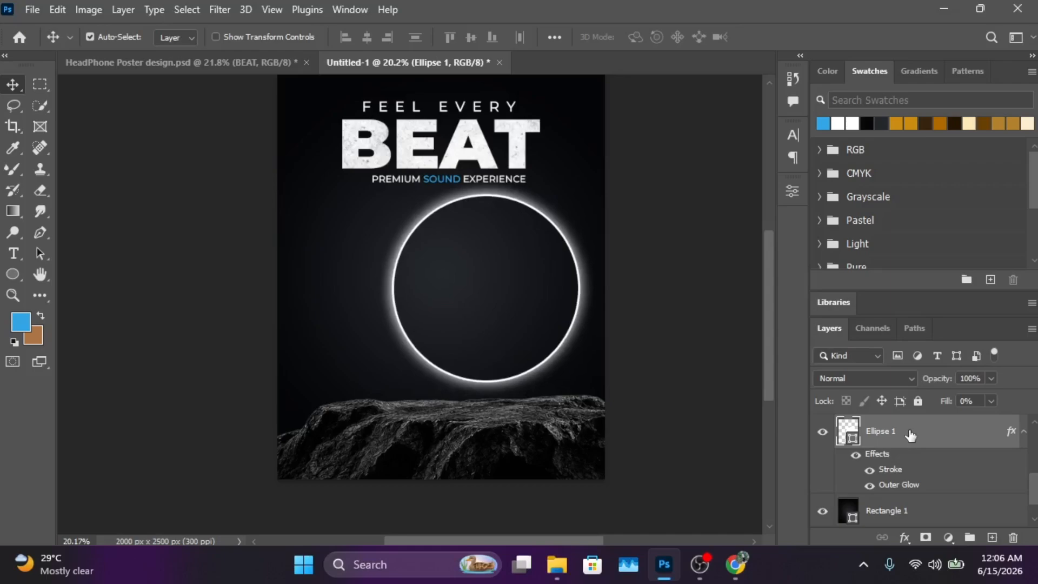
key("shift+Right")
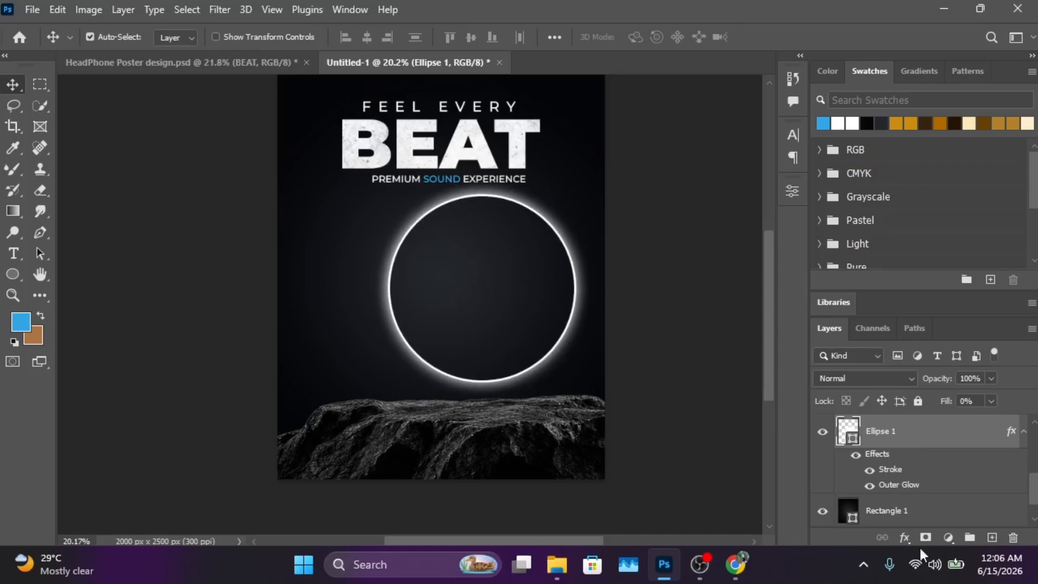
scroll(564, 302, "up", 2)
scroll(613, 349, "right", 4)
scroll(423, 383, "up", 1)
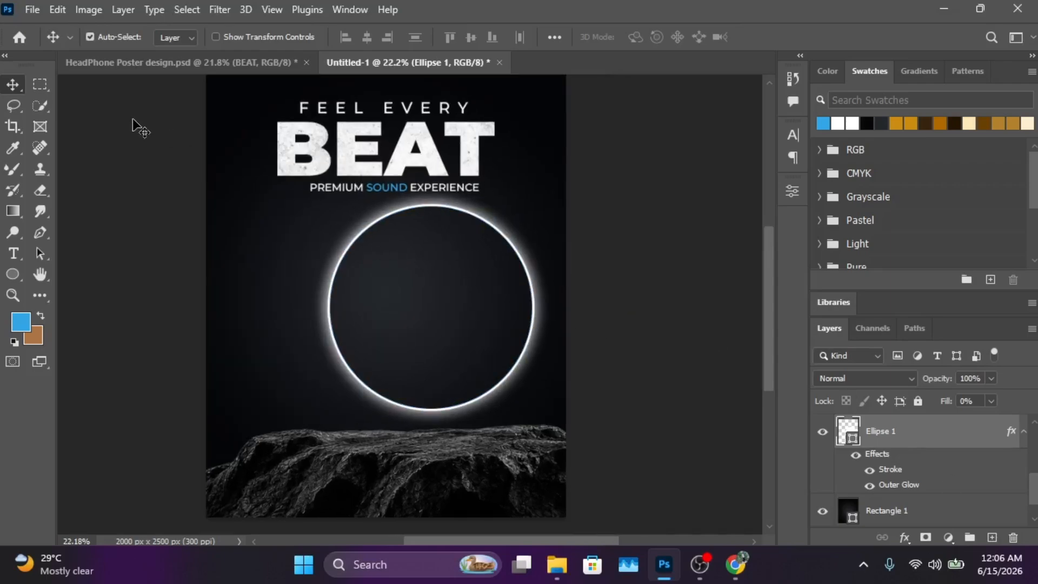
Step: Place the headphone picture "ChatGPT Image Jun 13, 2026, 12_13_16 PM (1)" into the poster as an embedded image
left_click(39, 17)
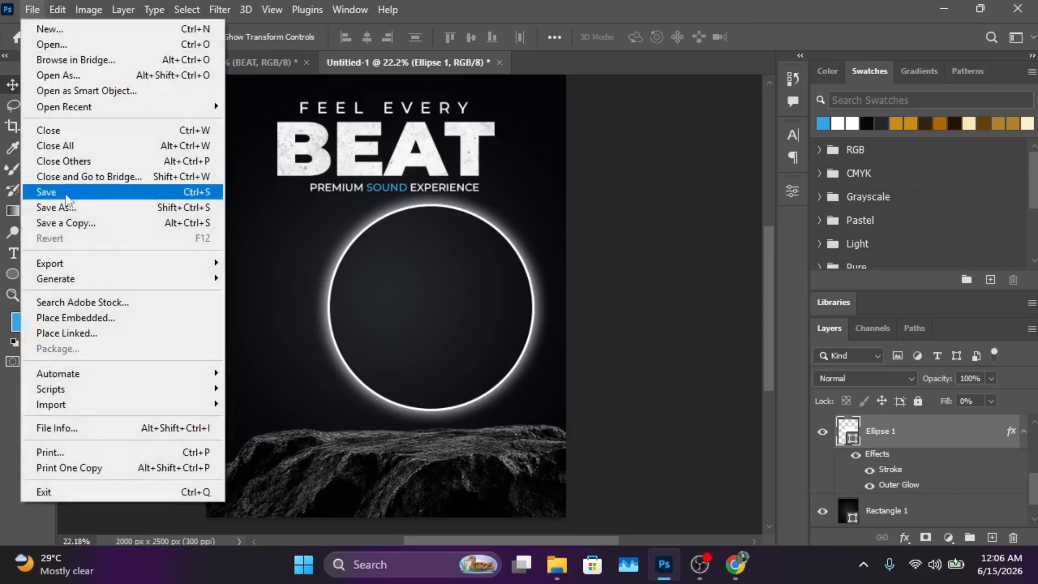
left_click(95, 317)
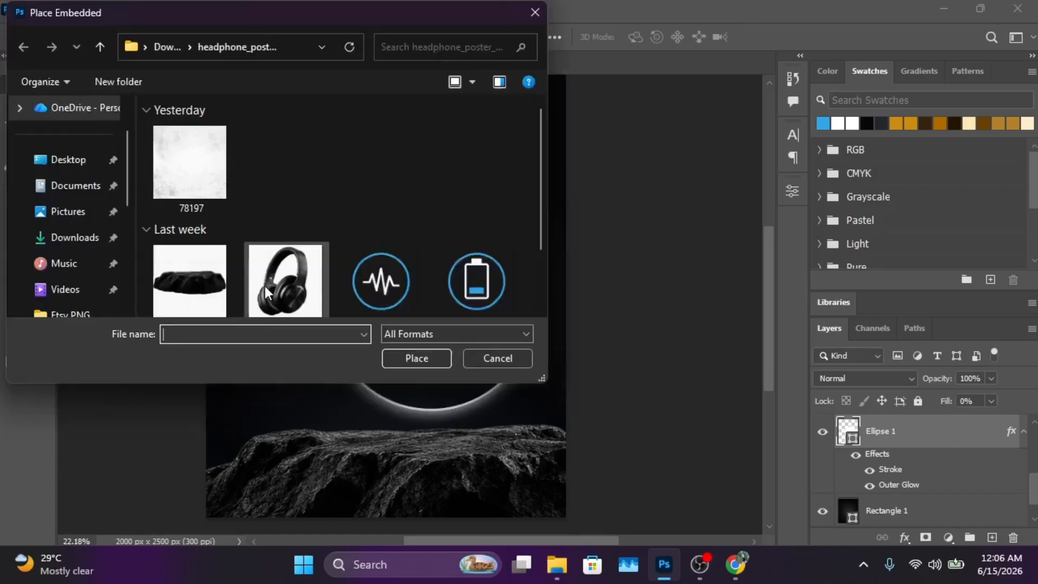
left_click(278, 297)
left_click(415, 359)
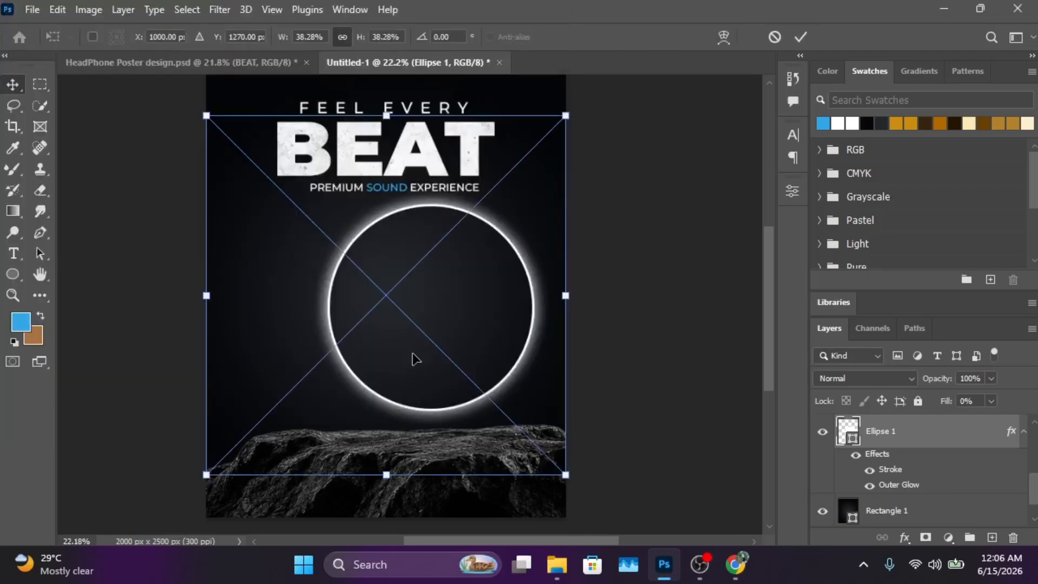
Step: Scale the headphone image to about 29%, move its layer to the top of the layer stack, and position it over the ring
left_click_drag(565, 475, 481, 391)
left_click_drag(269, 314, 349, 362)
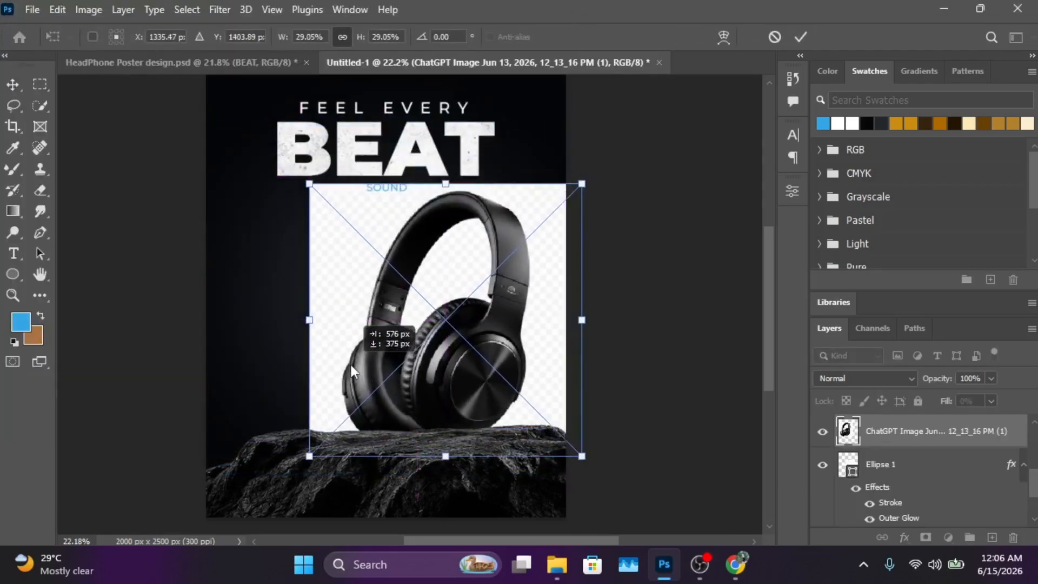
mouse_move(906, 431)
left_mouse_down()
mouse_move(906, 391)
mouse_move(913, 430)
left_mouse_up()
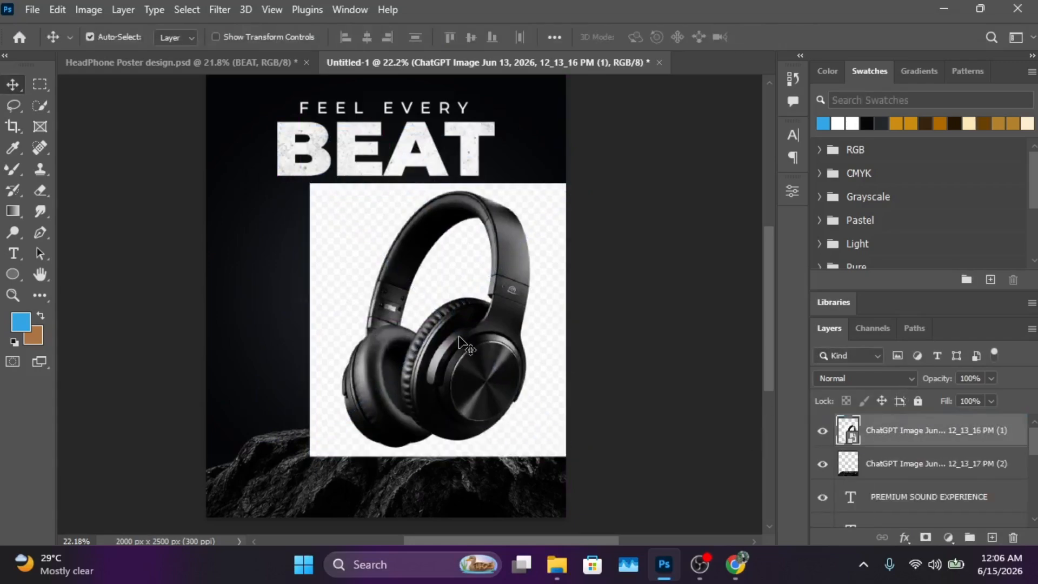
left_click_drag(458, 340, 407, 332)
Step: Erase the checkerboard background around the headphones using an inverted Select Subject selection on the rasterized layer, and deselect
left_click(186, 10)
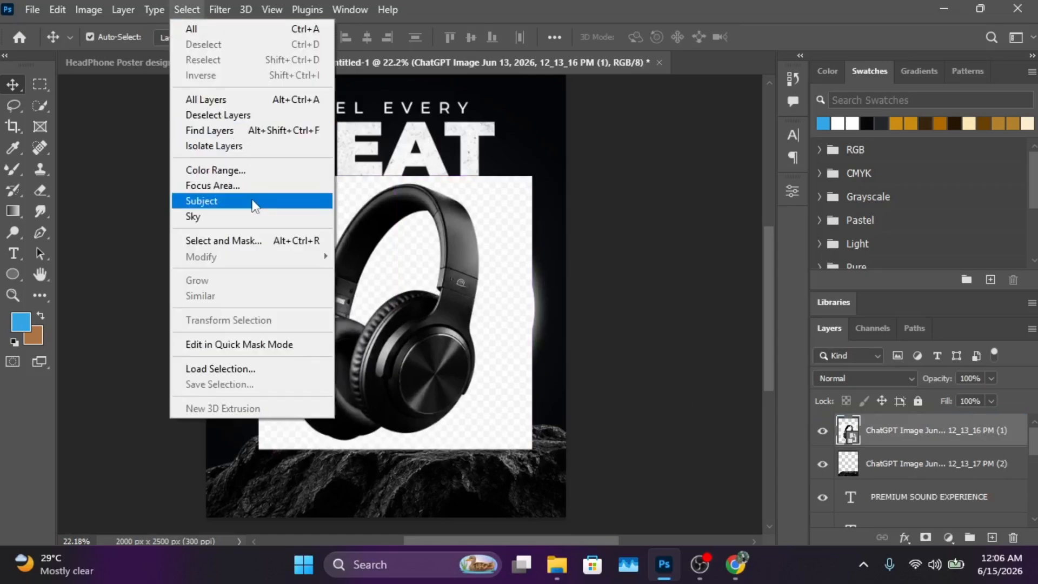
left_click(252, 203)
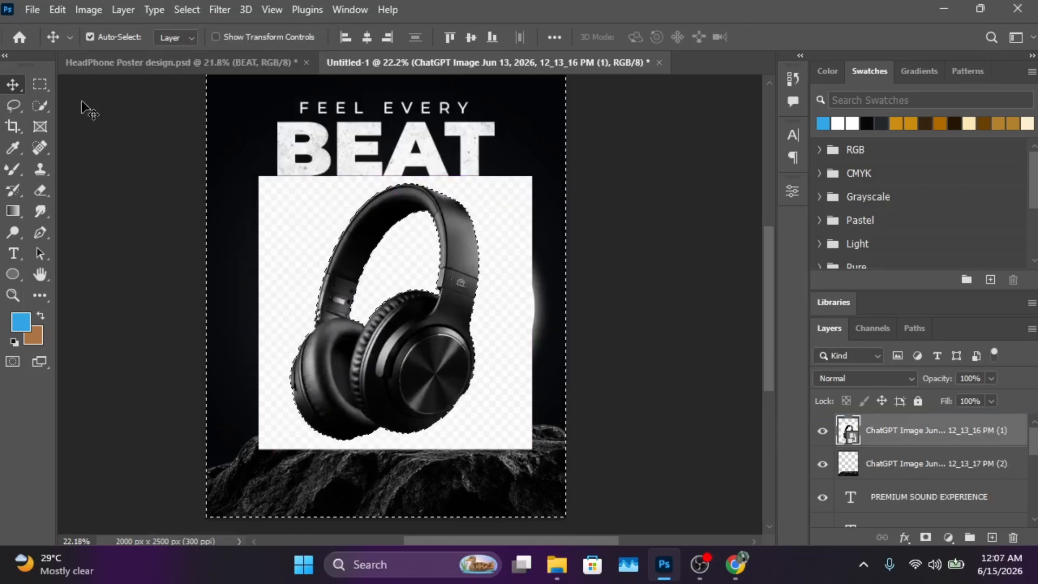
key("e")
left_click(447, 219)
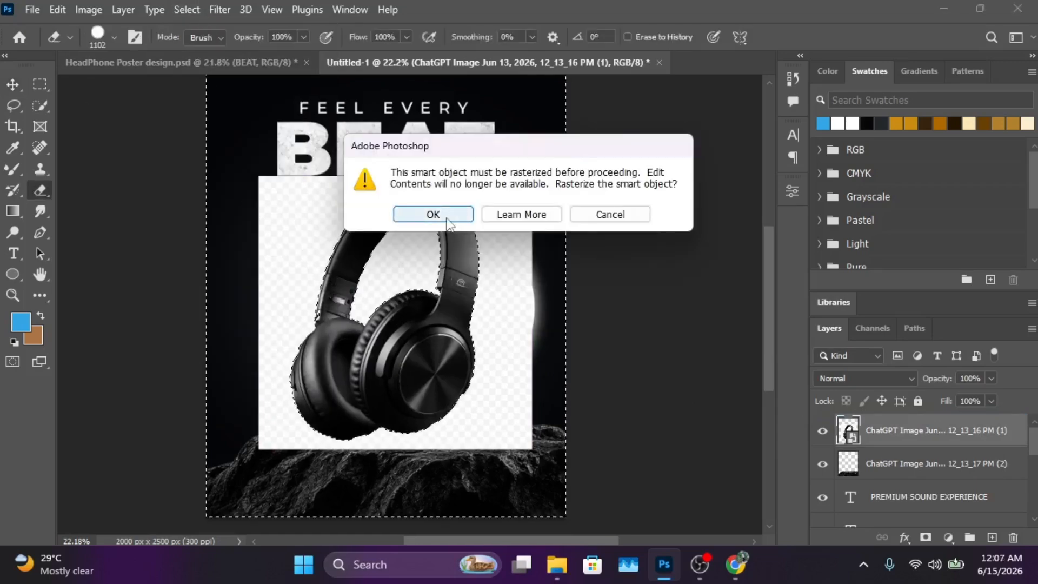
left_click(447, 219)
left_click_drag(499, 239, 521, 388)
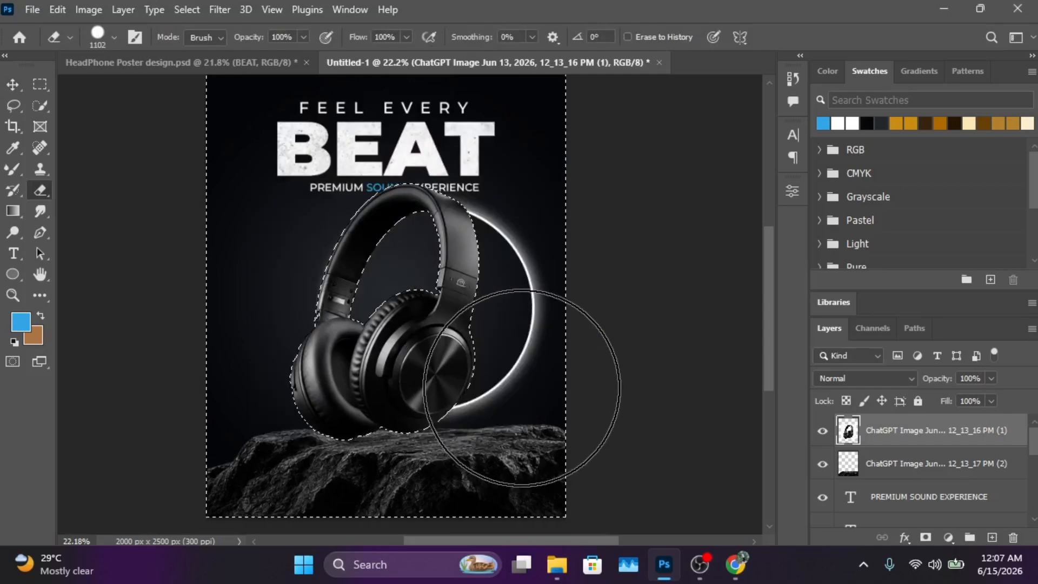
left_click(40, 84)
key("ctrl+d")
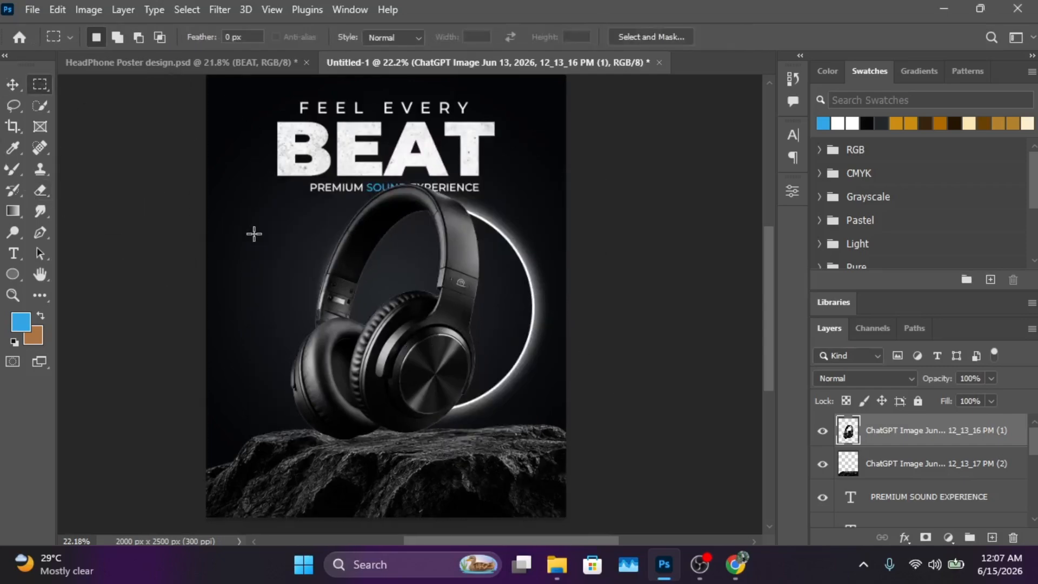
Step: Scale the headphones down to about 86% and position them inside the glowing ring, resting on the rock
left_click(13, 85)
left_click_drag(423, 360, 454, 364)
scroll(434, 396, "down", 1)
scroll(435, 396, "up", 1)
key("ctrl+t")
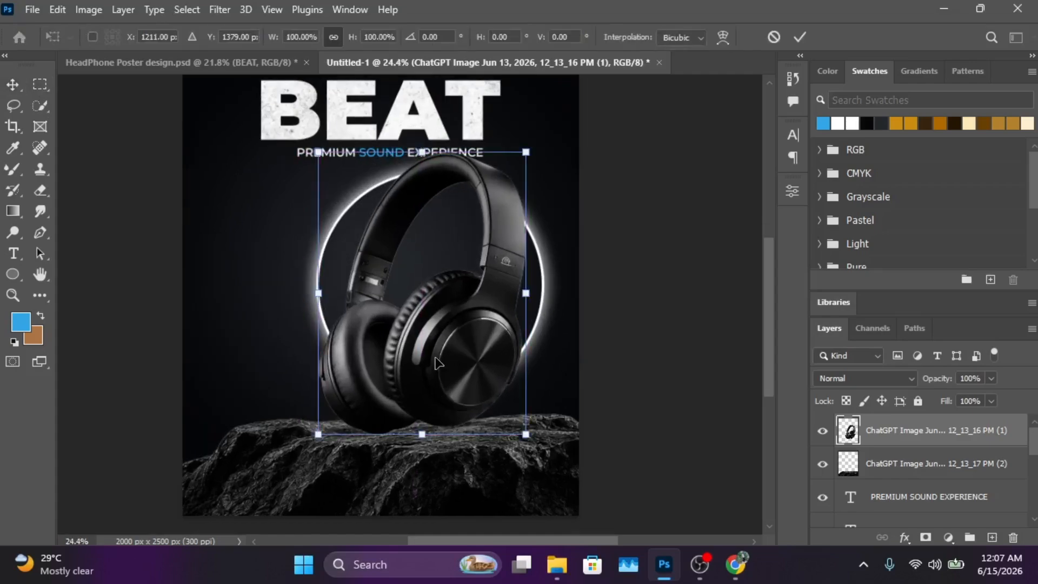
left_click_drag(526, 154, 503, 197)
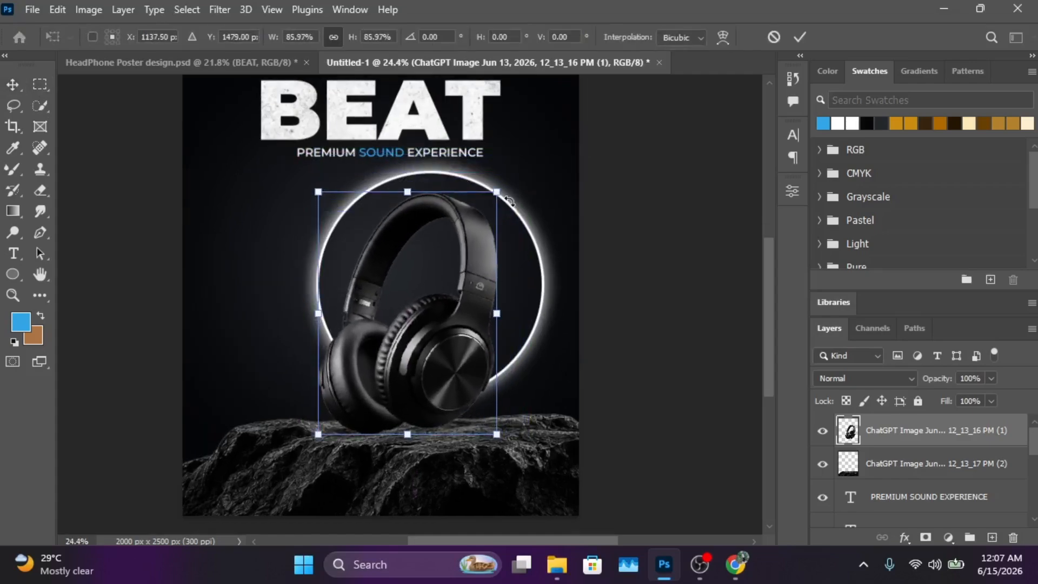
left_click_drag(433, 373, 442, 363)
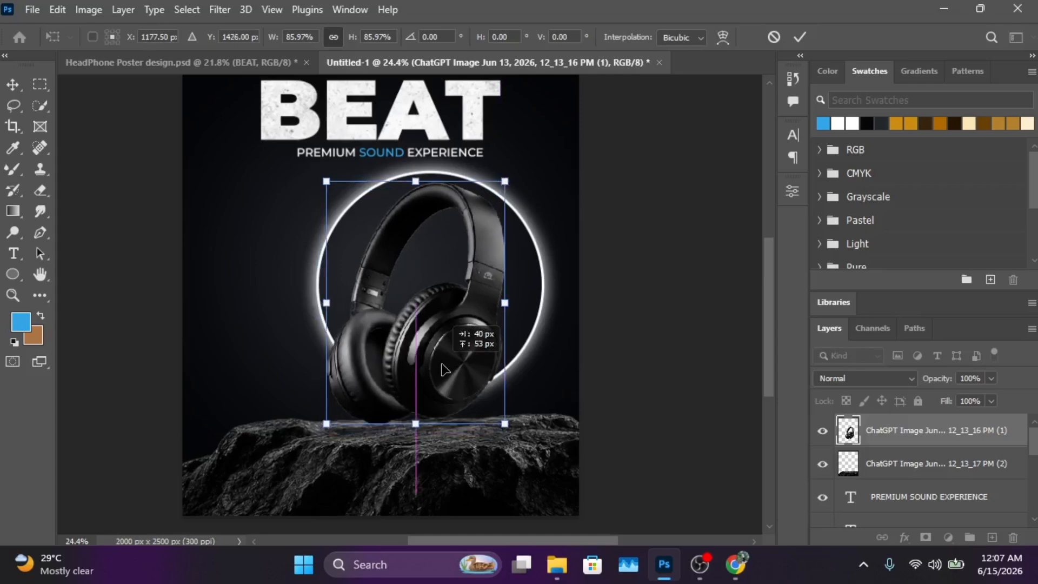
left_click_drag(444, 369, 446, 371)
left_click(12, 84)
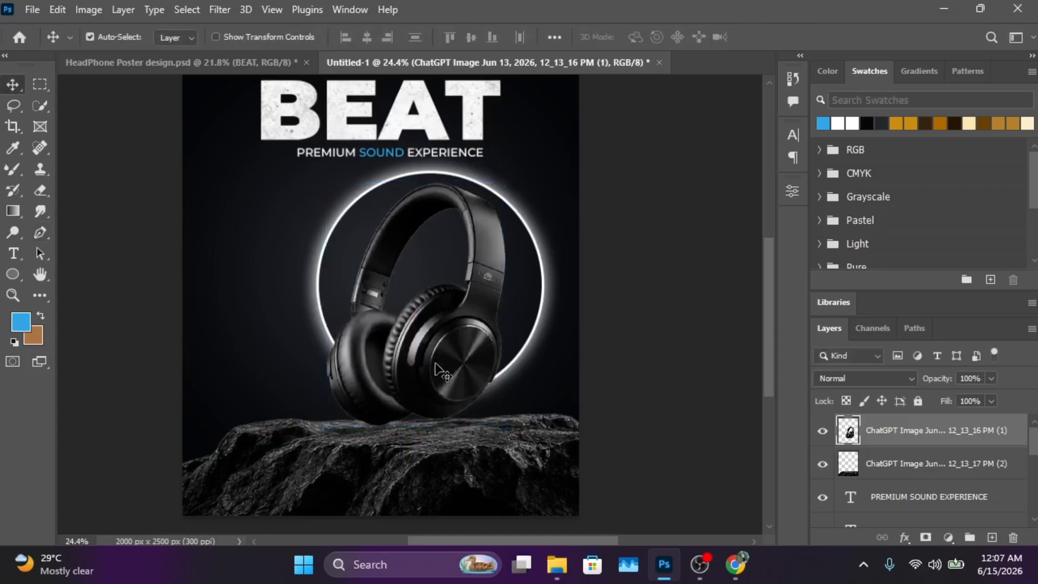
Step: Enlarge the headphones to about 105% toward the lower left so the ear cups sit on the rock surface
key("ctrl+t")
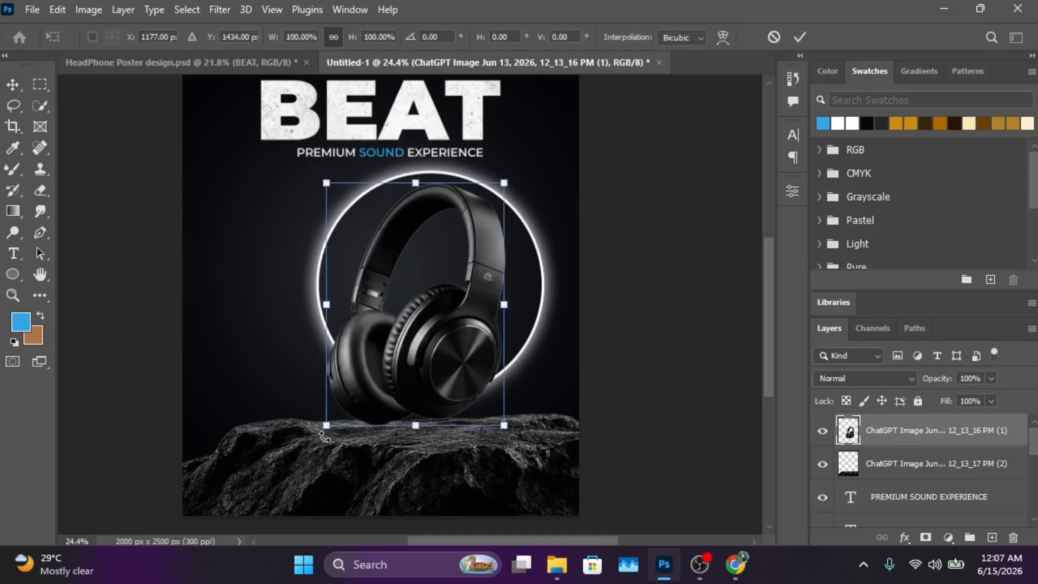
left_click_drag(327, 430, 318, 440)
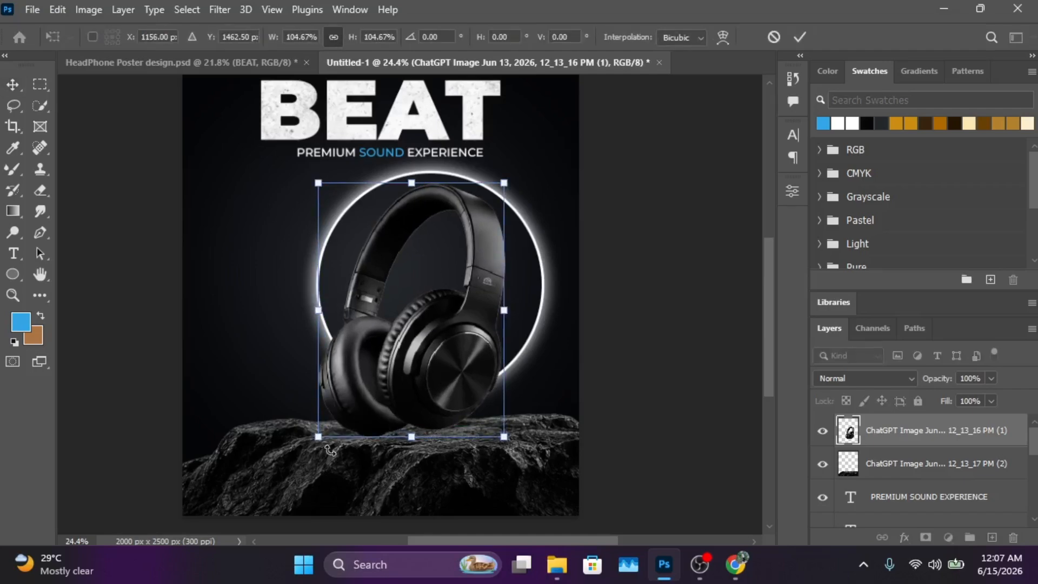
key("Return")
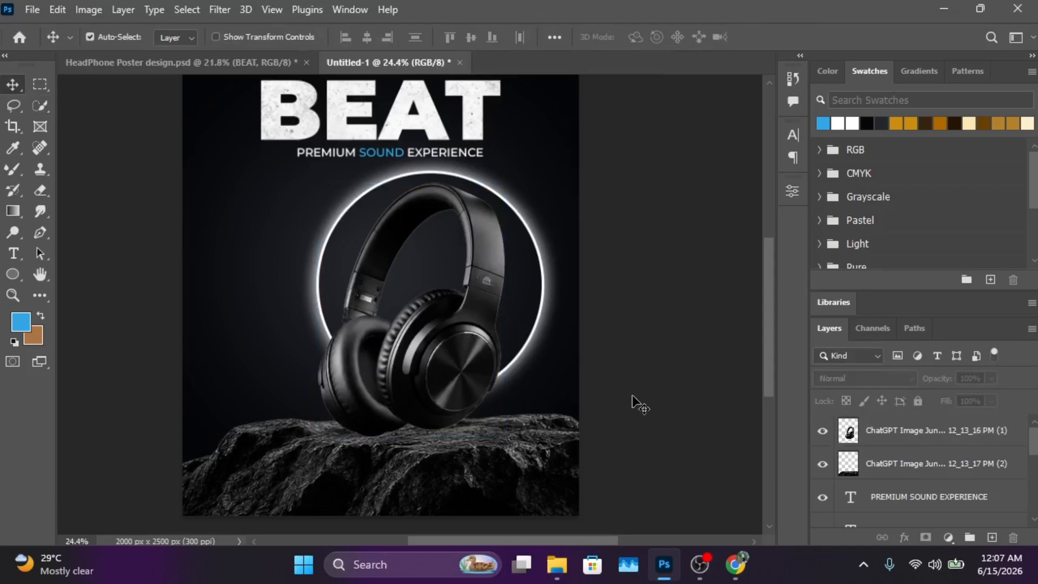
Step: Add a new empty layer and place it between the headphone layer and the rock layer
scroll(612, 388, "down", 4)
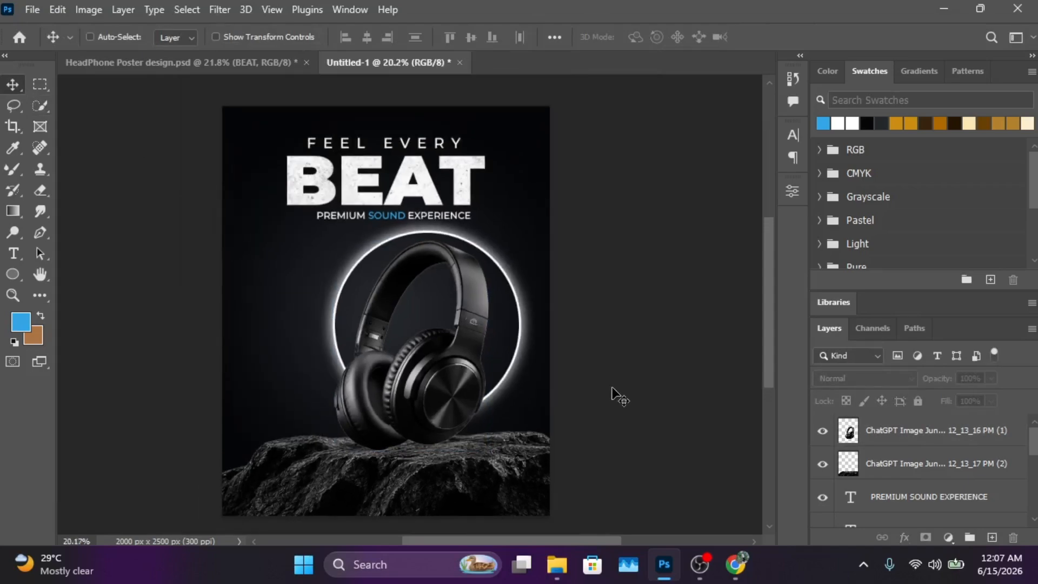
scroll(616, 396, "up", 10)
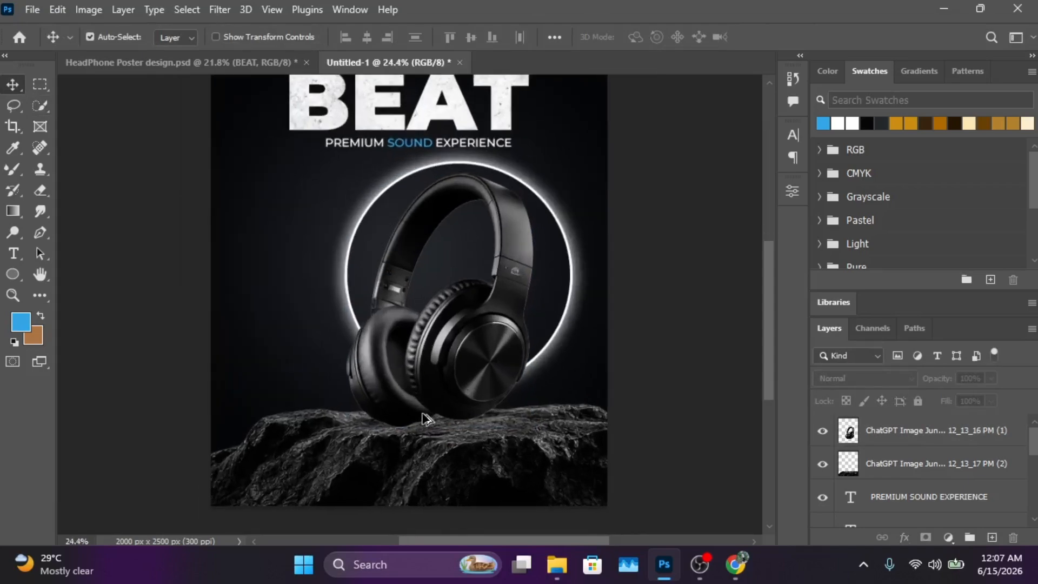
left_click(505, 377)
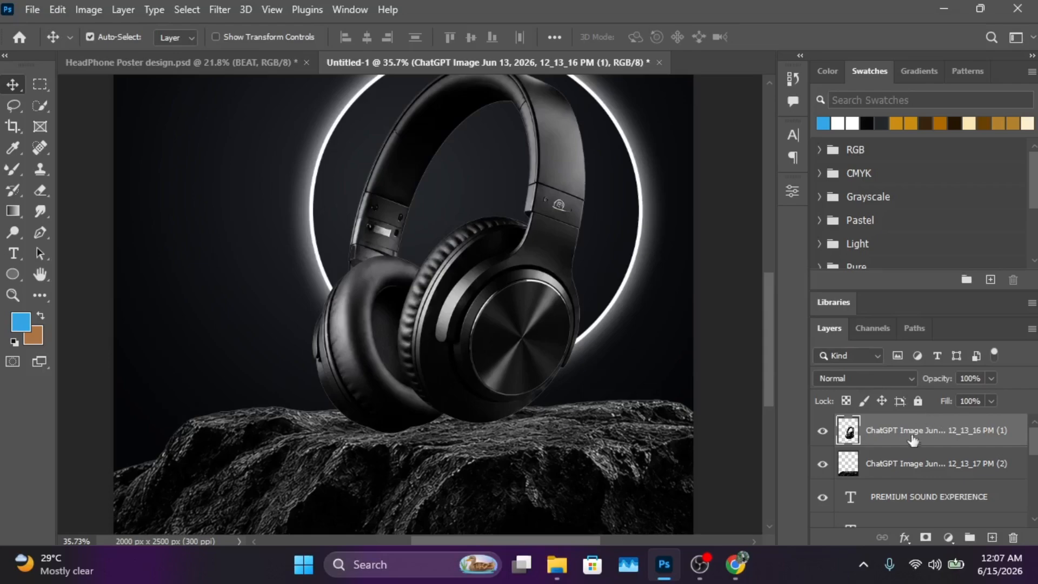
left_click(992, 536)
left_click_drag(897, 429, 908, 465)
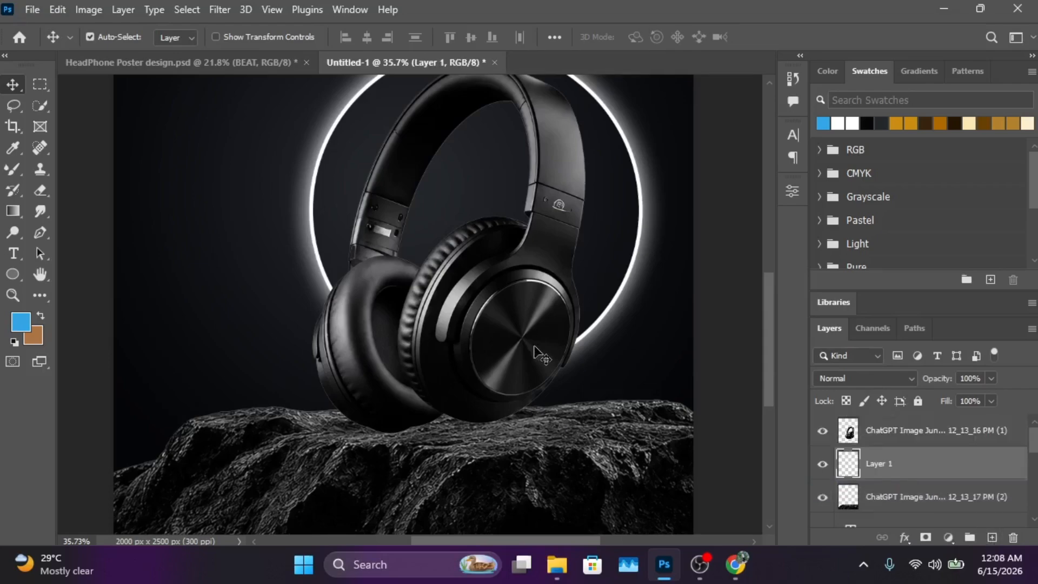
Step: Paint a soft black contact shadow under both ear cups with a flattened soft round Mixer Brush at 448 px and 0% hardness
left_click(13, 169)
left_click(113, 37)
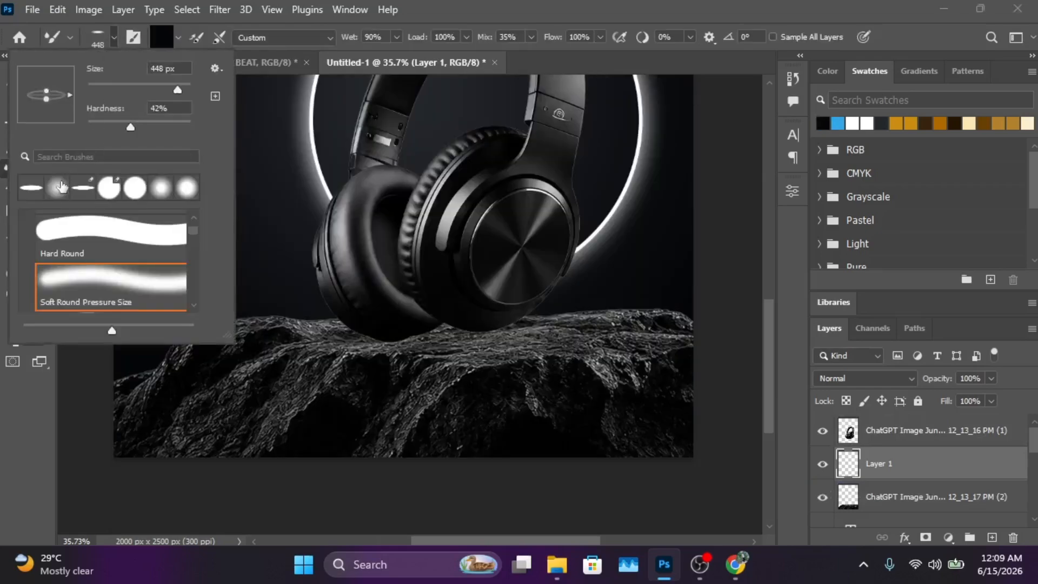
left_click_drag(48, 77, 51, 89)
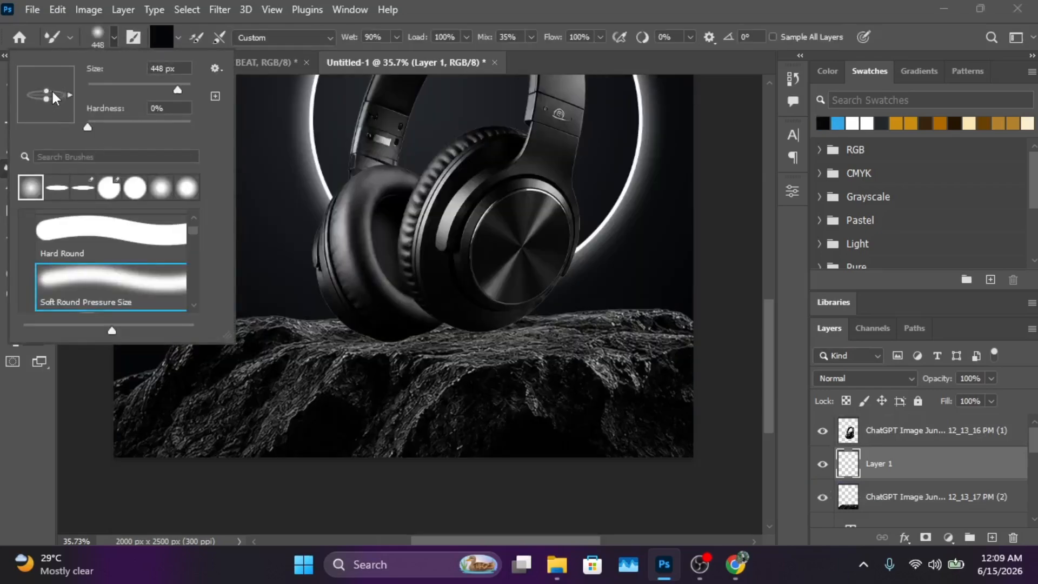
left_click(101, 40)
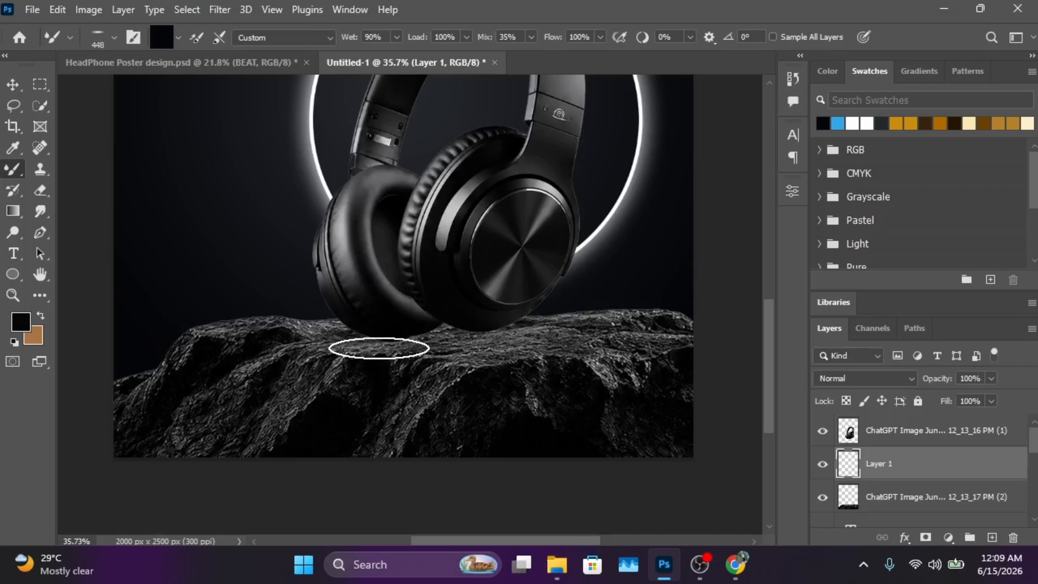
left_click(382, 344)
left_click(388, 345)
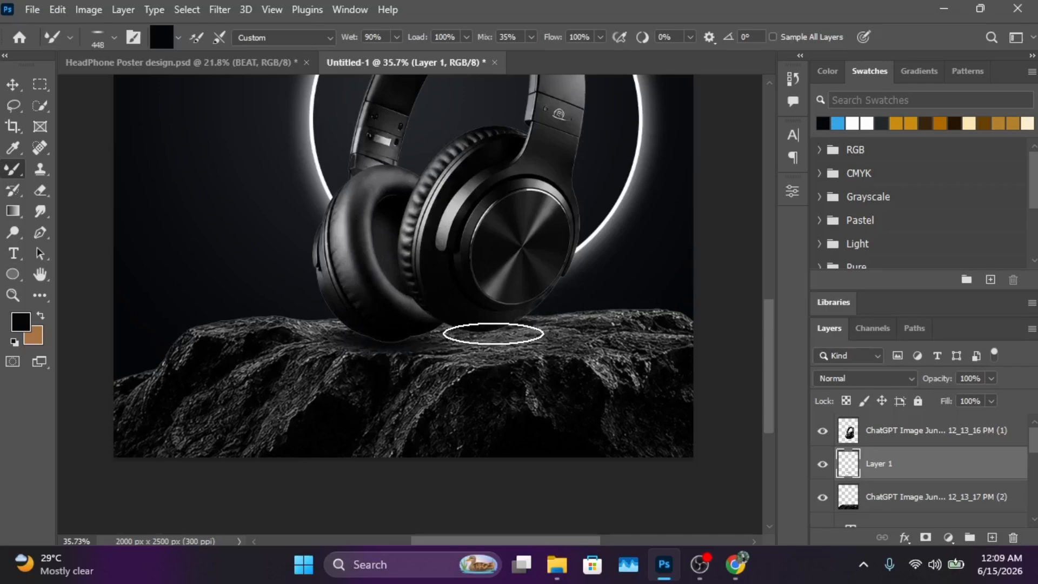
left_click(489, 336)
left_click(489, 336)
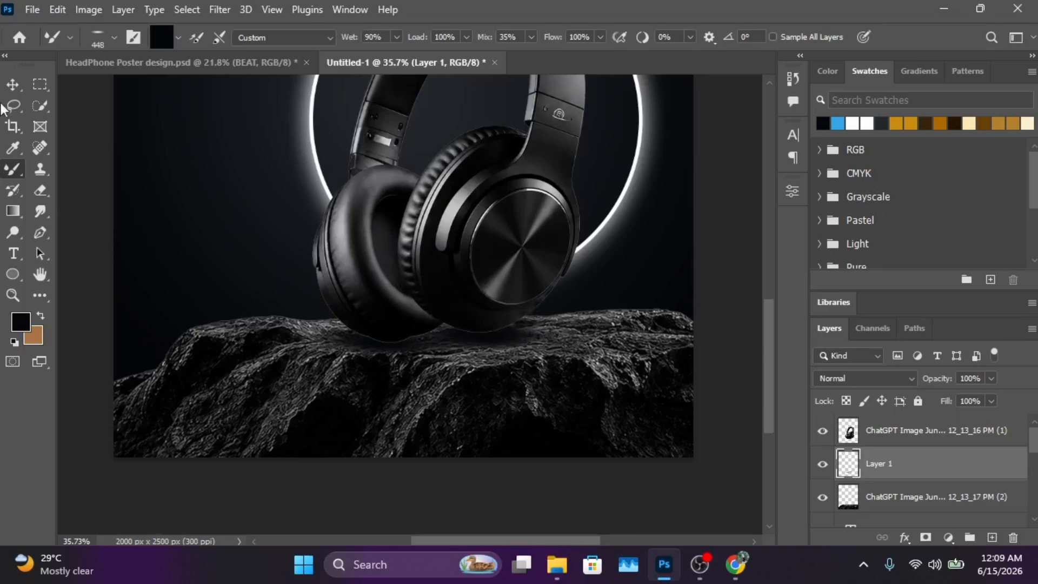
left_click(13, 85)
Step: Show the rulers and add two vertical guides about 110 px and 305 px from the poster's left edge
scroll(371, 364, "down", 5)
scroll(439, 376, "up", 3)
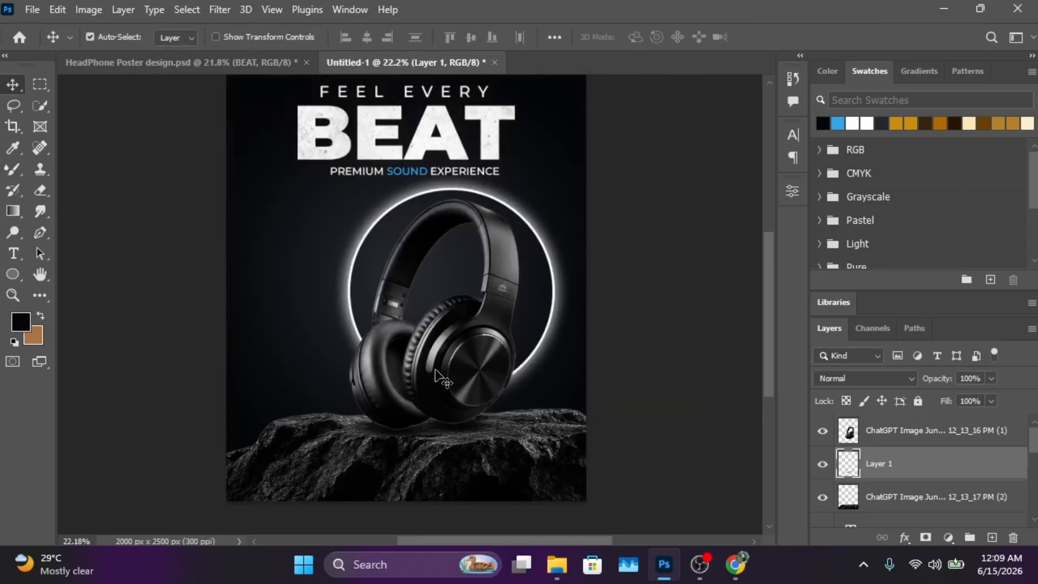
scroll(435, 370, "down", 1)
scroll(469, 370, "up", 1)
scroll(469, 369, "right", 1)
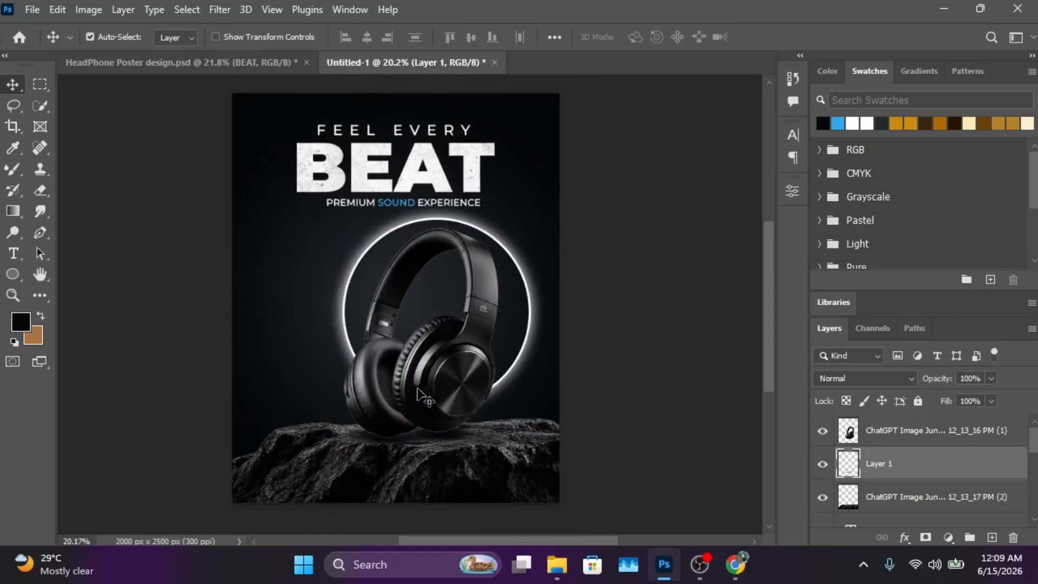
scroll(346, 389, "up", 1)
scroll(220, 313, "up", 5)
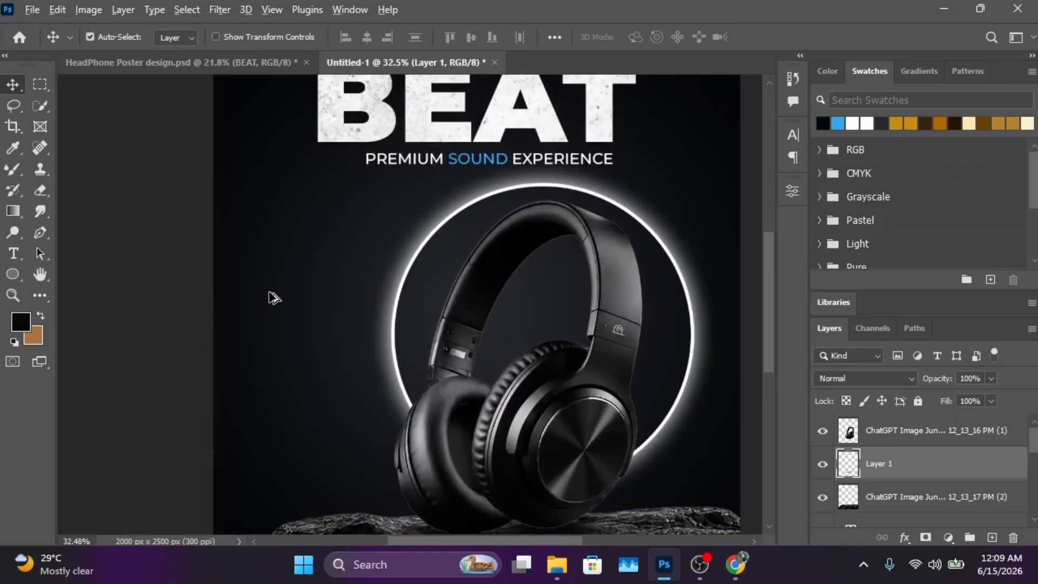
scroll(273, 297, "down", 1)
left_click(90, 37)
key("ctrl+r")
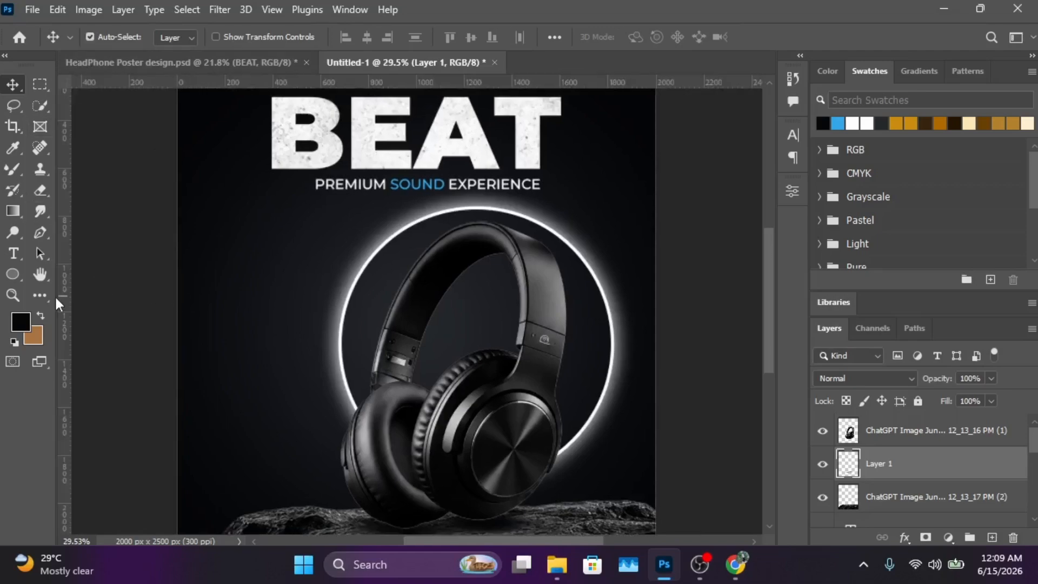
left_click_drag(63, 296, 205, 404)
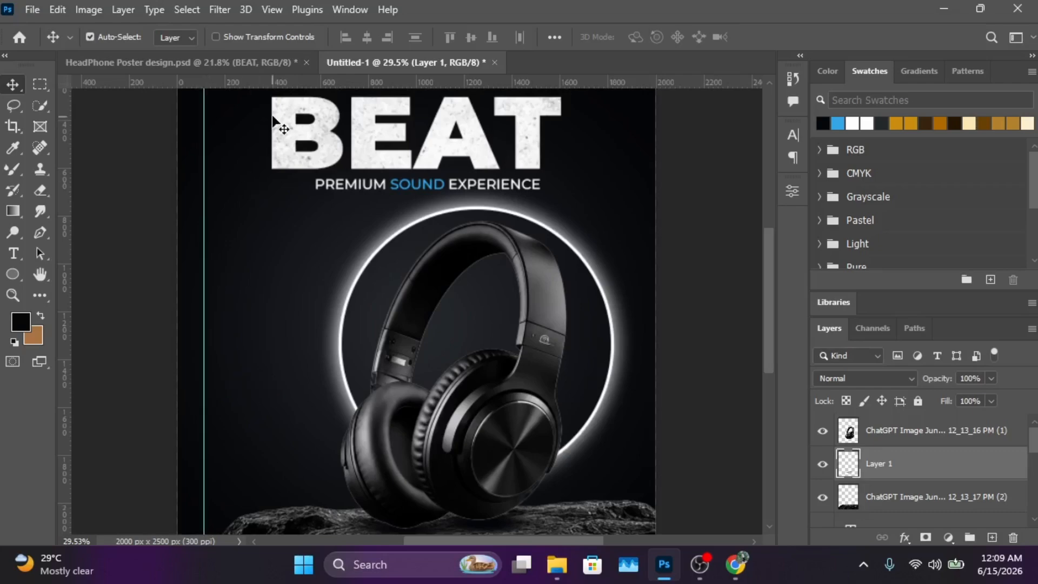
left_click_drag(63, 182, 251, 315)
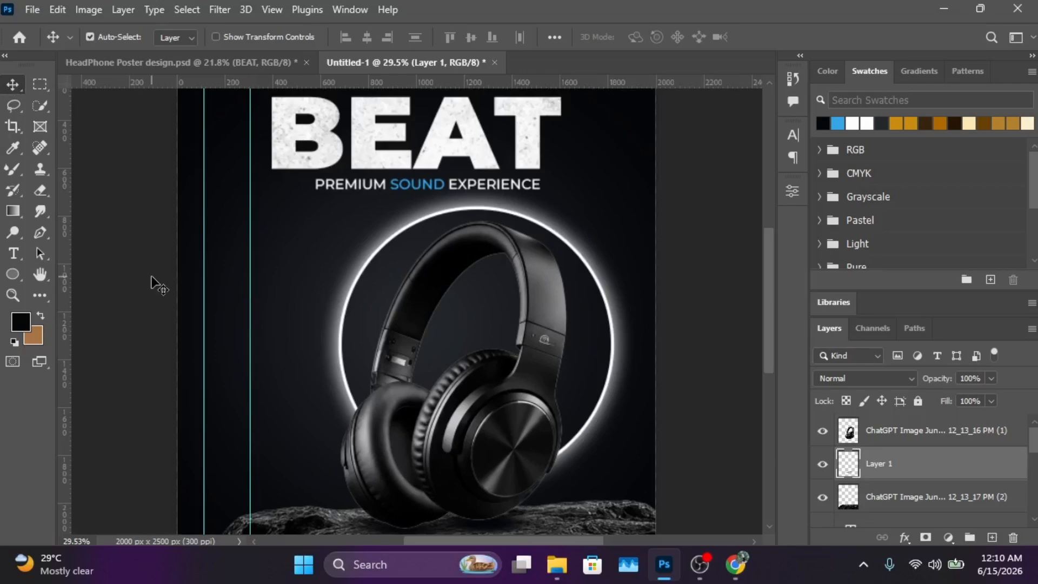
Step: Place the 08_icon_hifi_sound image as an embedded object, scaled to about 9.2% against the first guide near the poster's upper left edge
left_click(33, 9)
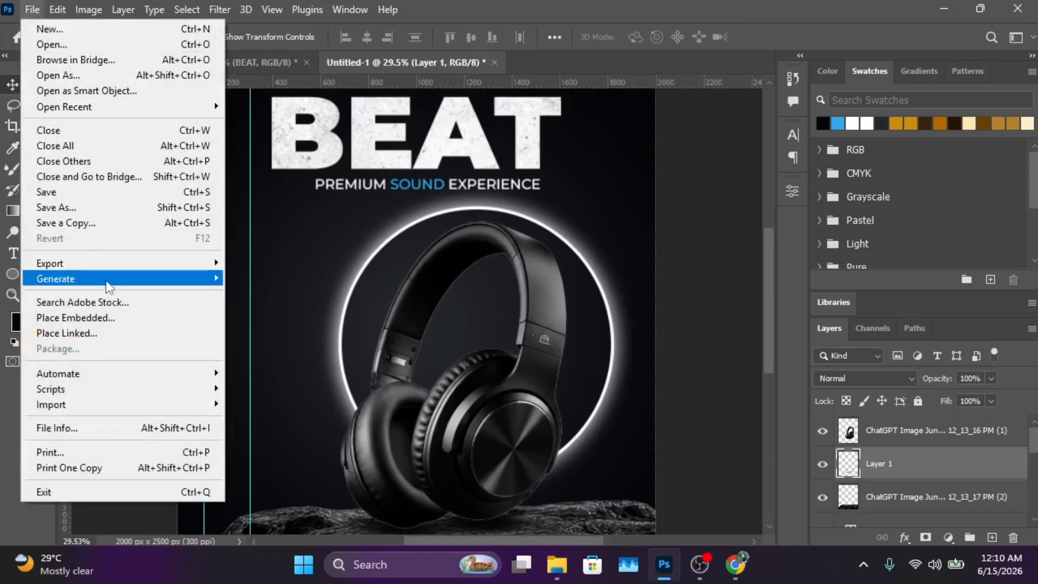
left_click(109, 313)
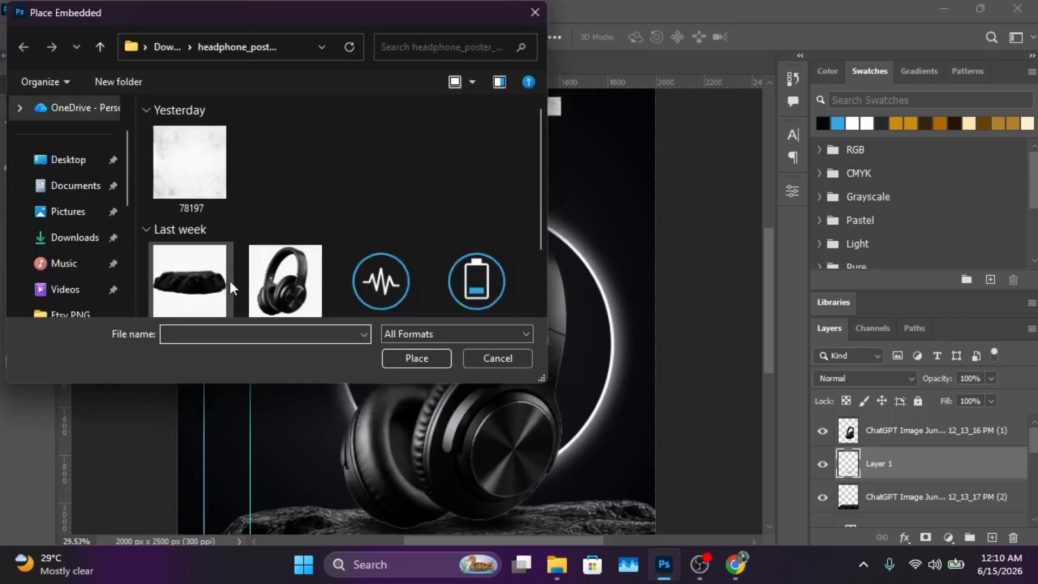
scroll(365, 257, "down", 3)
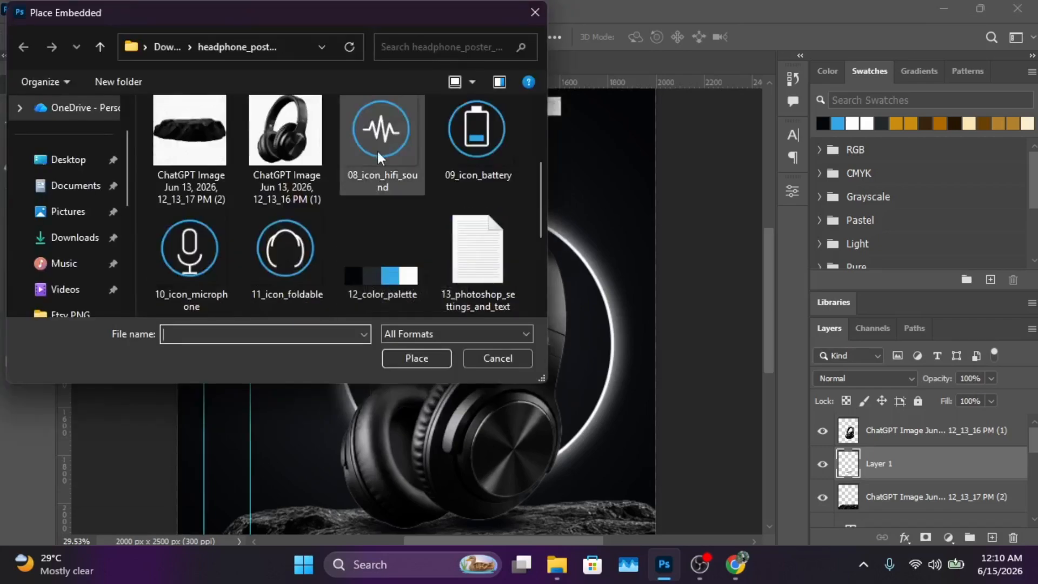
left_click(378, 151)
left_click(425, 359)
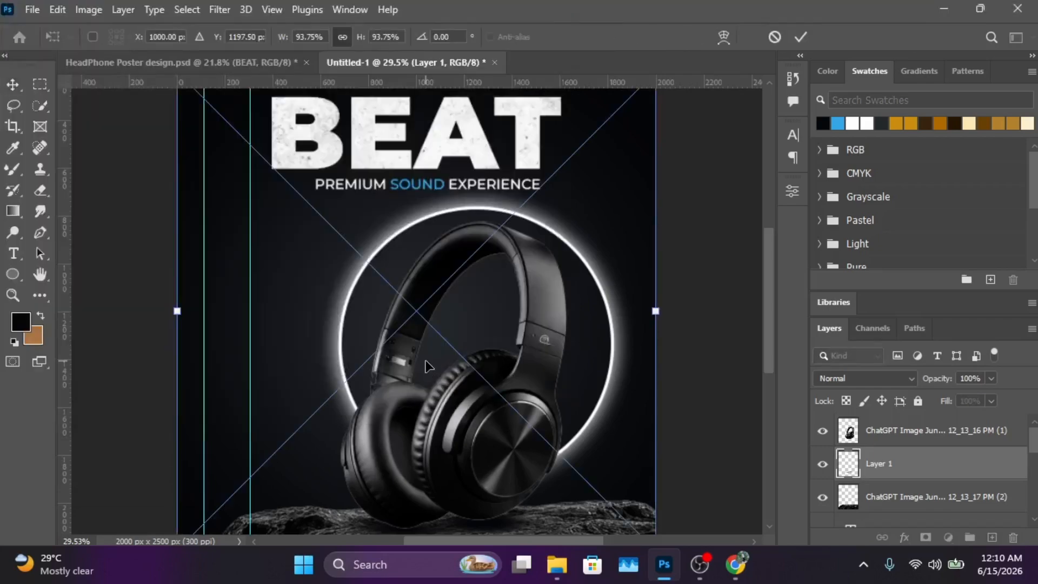
scroll(599, 418, "down", 2)
left_click_drag(664, 502, 516, 357)
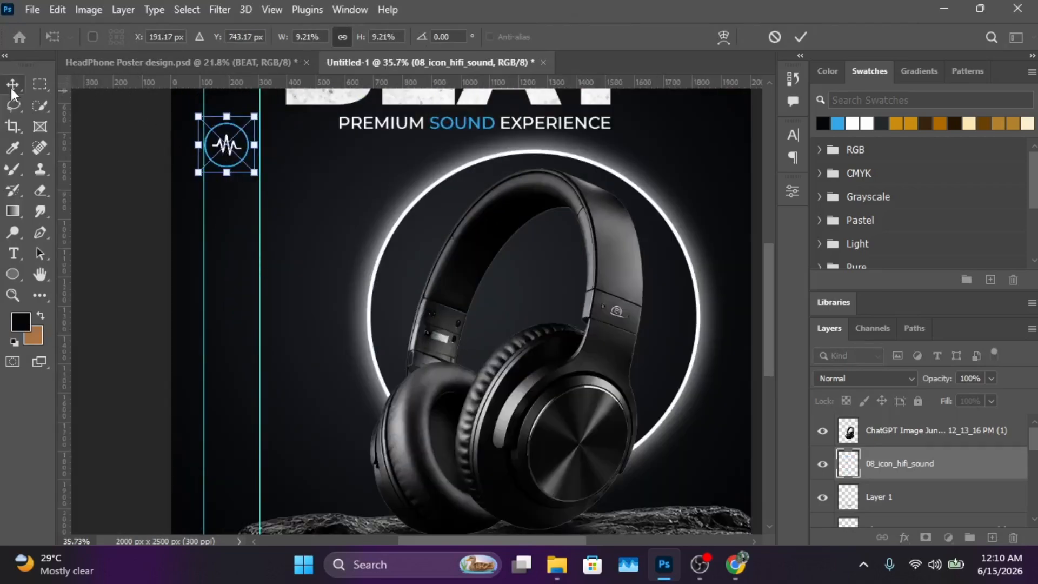
key("Return")
Step: Move the second vertical guide inward to the sound icon's right edge, about 265 px from the poster's left edge
scroll(369, 263, "down", 3)
scroll(314, 248, "up", 1)
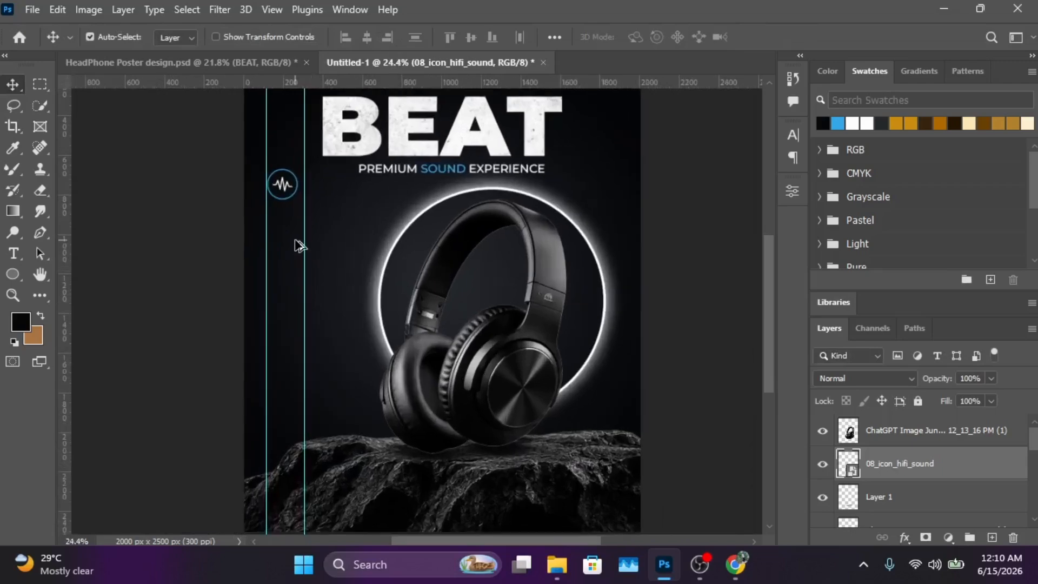
mouse_move(306, 247)
left_mouse_down()
mouse_move(303, 230)
mouse_move(298, 254)
left_mouse_up()
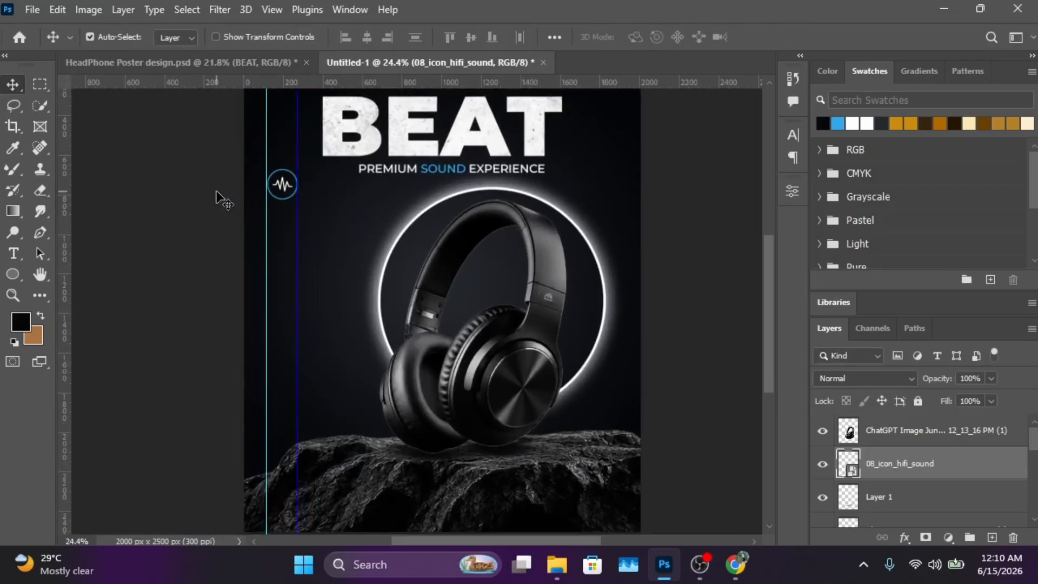
left_click(199, 162)
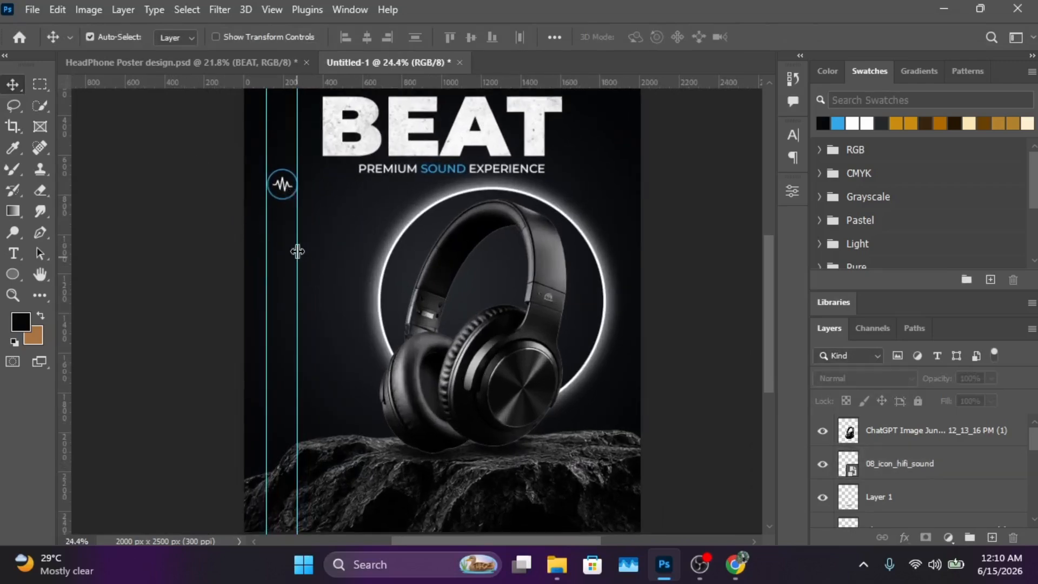
Step: Place the 09_icon_battery image as an embedded object, scaled to 8.90% and centred between the guides below the sound icon
left_click(27, 9)
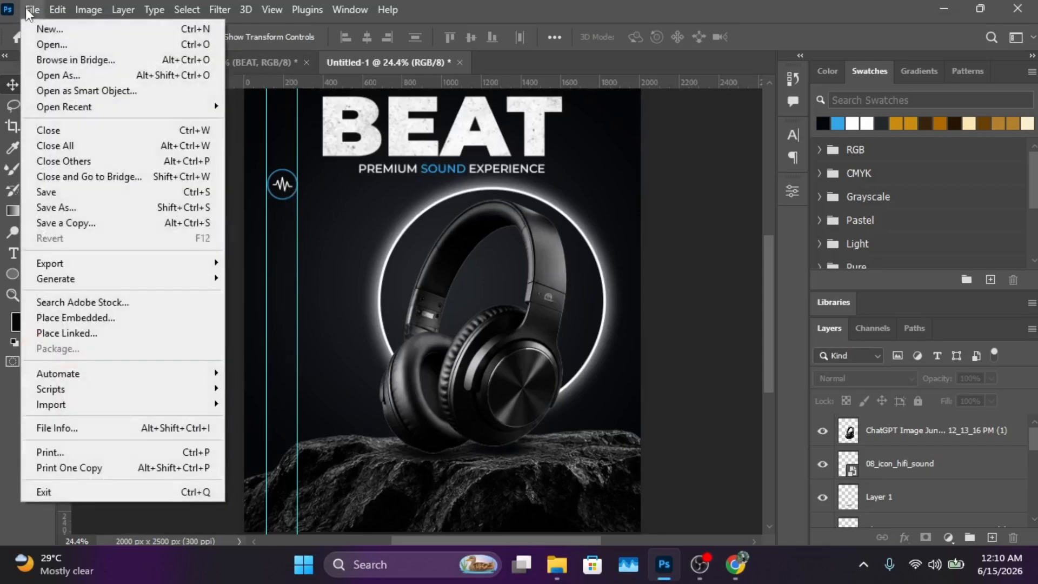
left_click(128, 317)
left_click(473, 279)
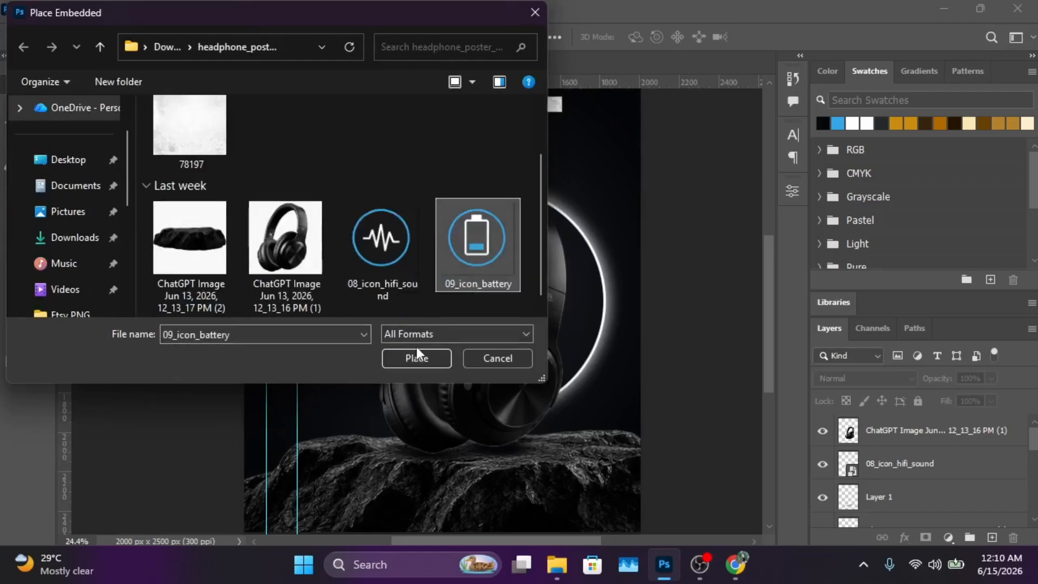
left_click(416, 354)
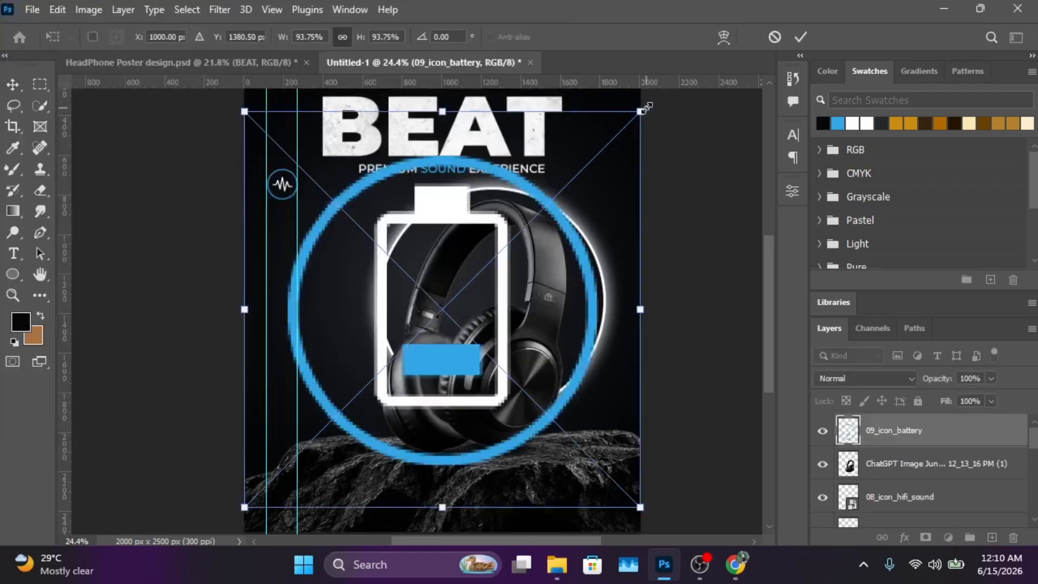
left_click_drag(647, 107, 297, 260)
scroll(264, 271, "up", 3)
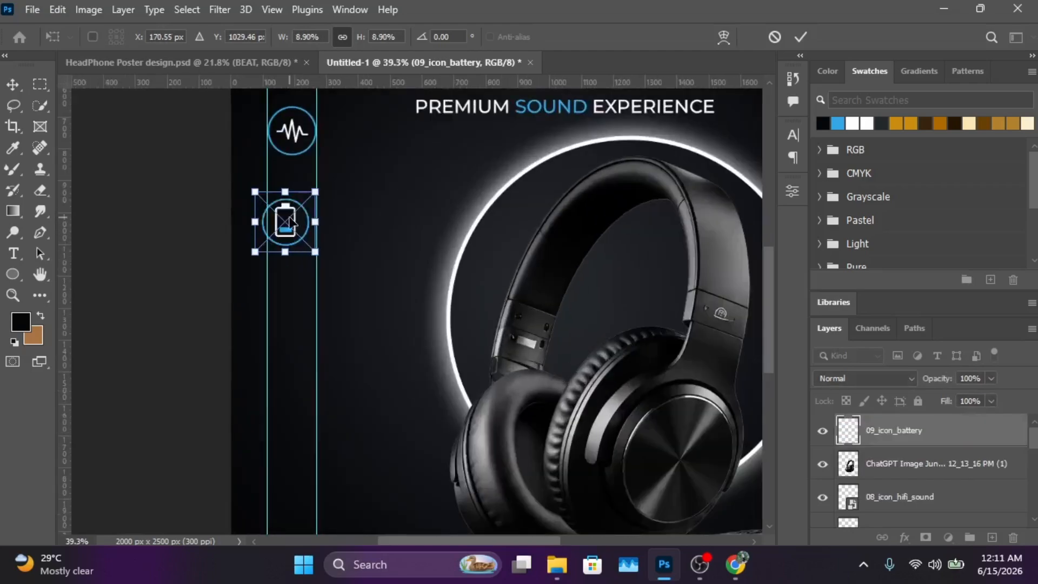
left_click_drag(293, 220, 296, 216)
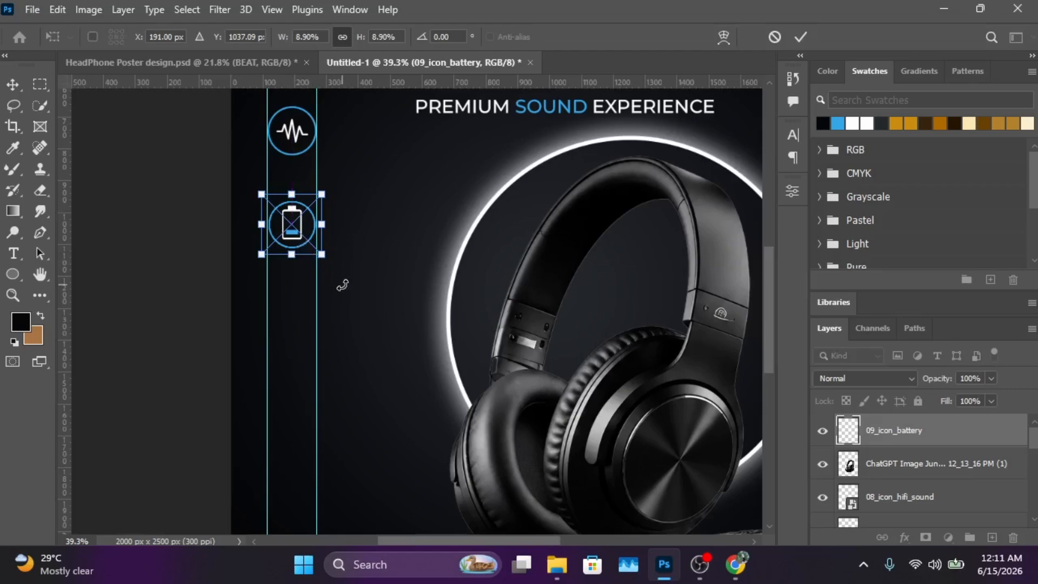
key("Return")
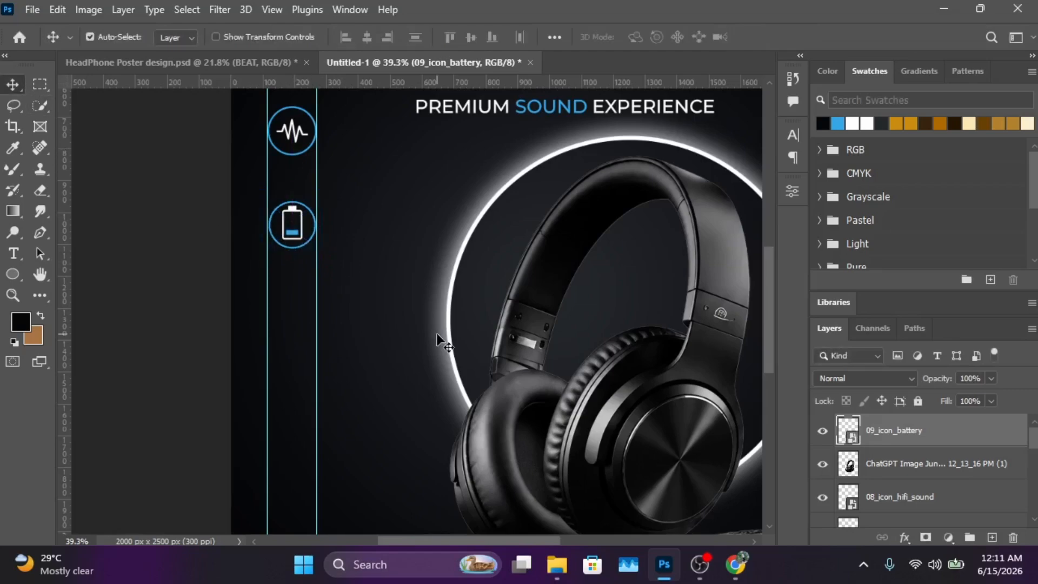
Step: Nudge the battery icon straight down between the guides to widen its gap from the sound icon
key("shift+Down")
key("shift+Down")
key("shift+Down")
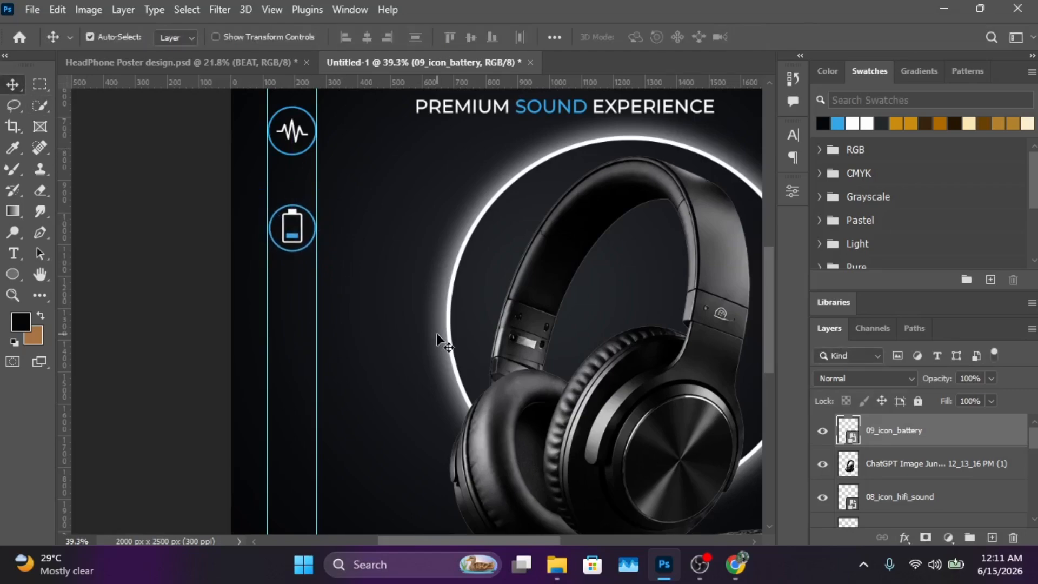
key("shift+Down")
key("shift+Down")
key("shift+Down")
key("shift+Down")
key("shift+Down")
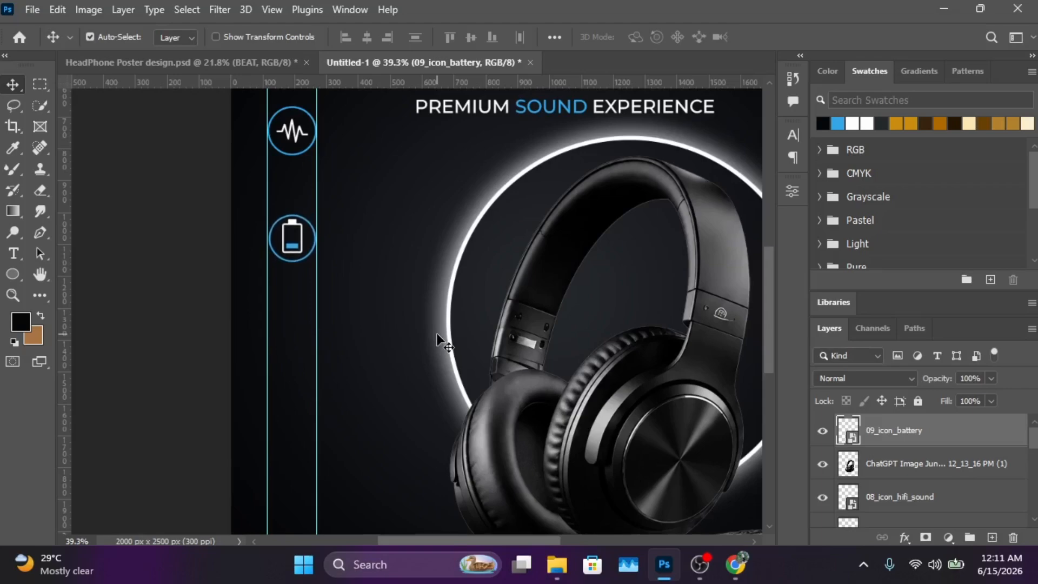
Step: Place the 10_icon_microphone image as an embedded object, scaled to 9.31% and centred between the guides below the battery icon
left_click(32, 9)
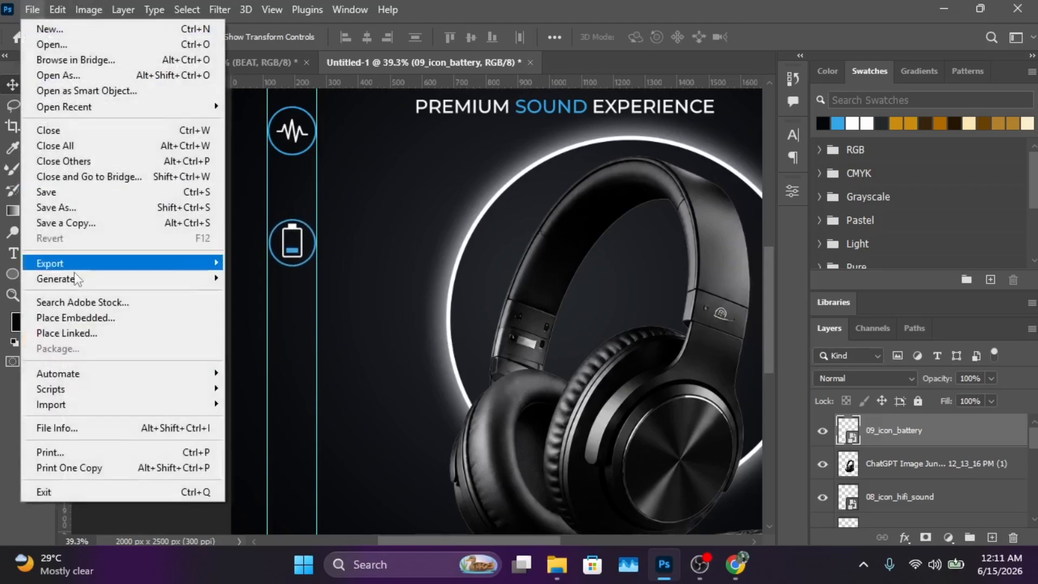
left_click(113, 318)
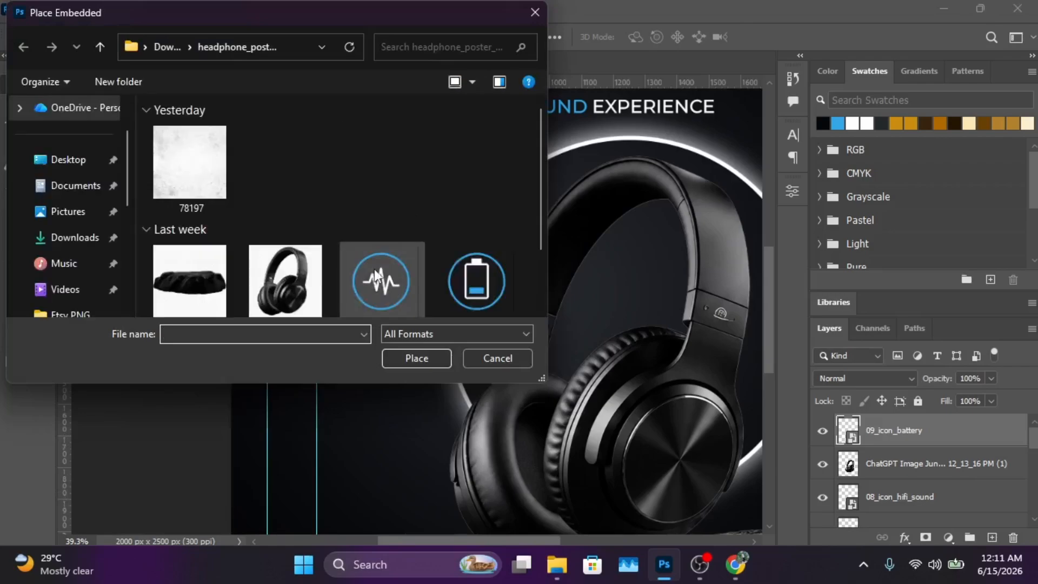
scroll(374, 268, "down", 3)
left_click(190, 254)
left_click(417, 356)
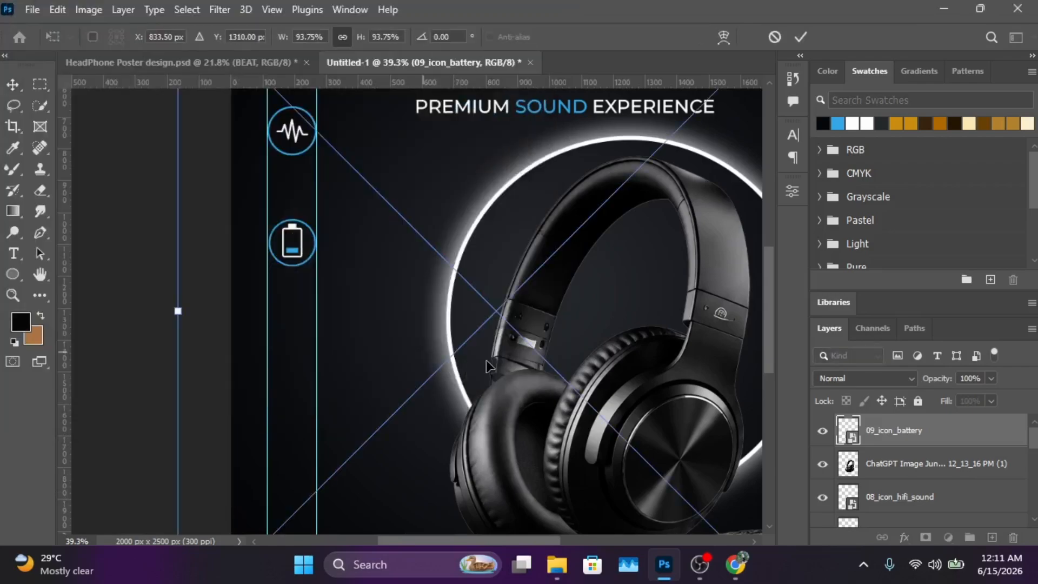
scroll(497, 364, "down", 4)
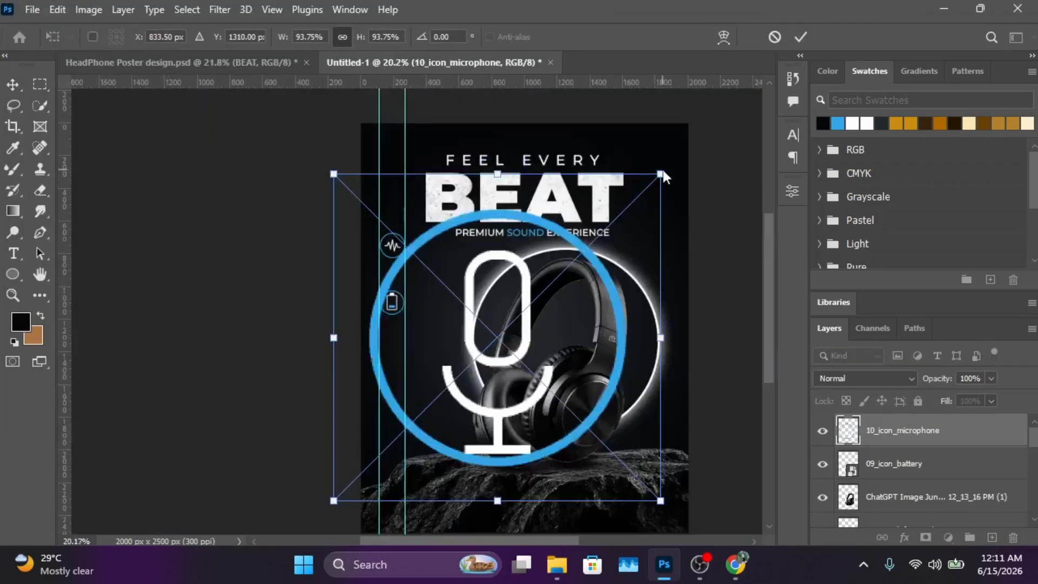
left_click_drag(662, 172, 414, 353)
left_click_drag(425, 395, 396, 358)
scroll(395, 358, "up", 5)
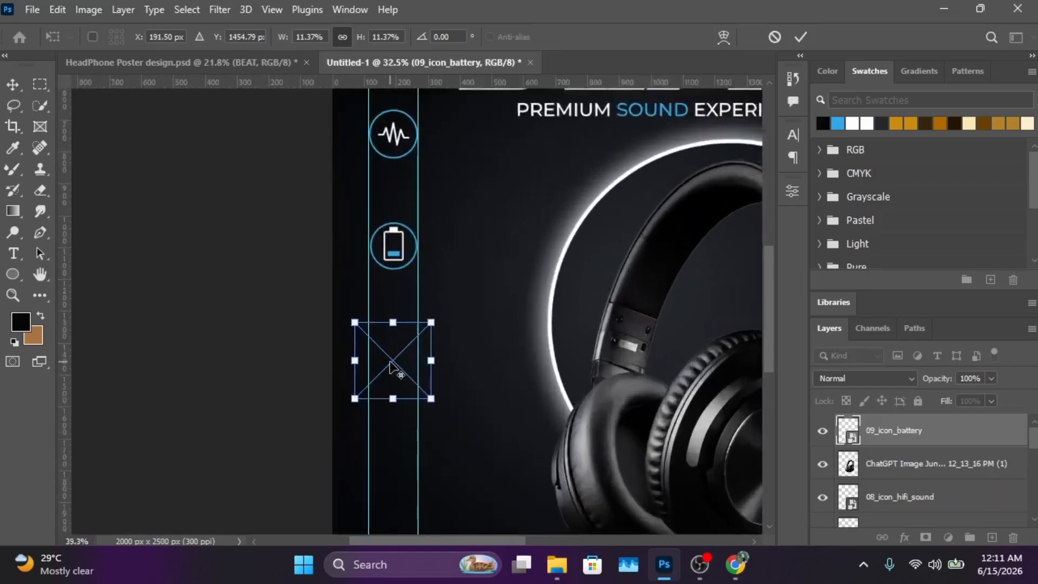
left_click_drag(437, 396, 403, 361)
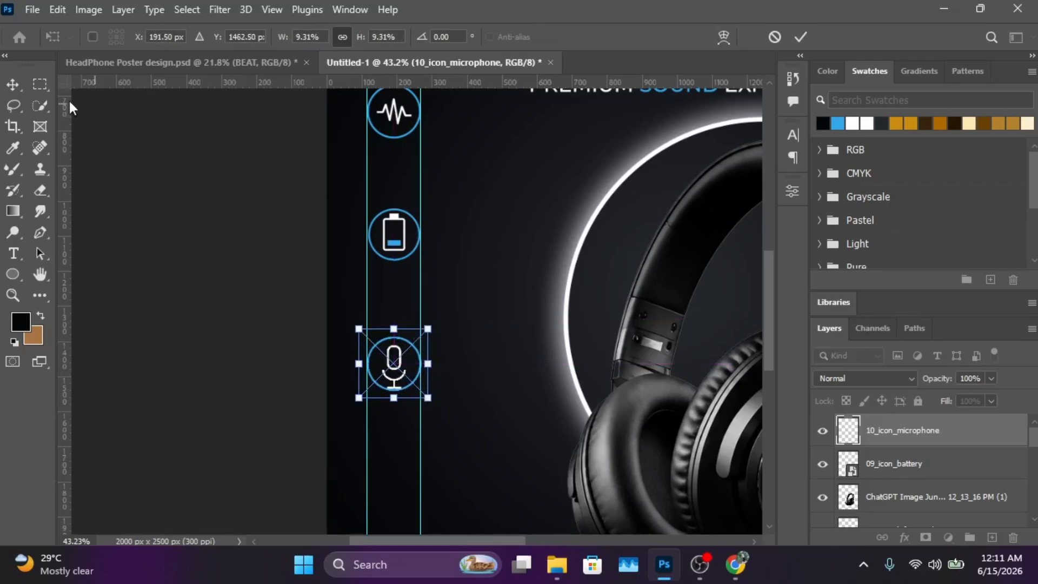
key("Return")
Step: Place the 11_icon_foldable image in the poster as an embedded object
scroll(431, 378, "down", 5)
scroll(431, 346, "up", 4)
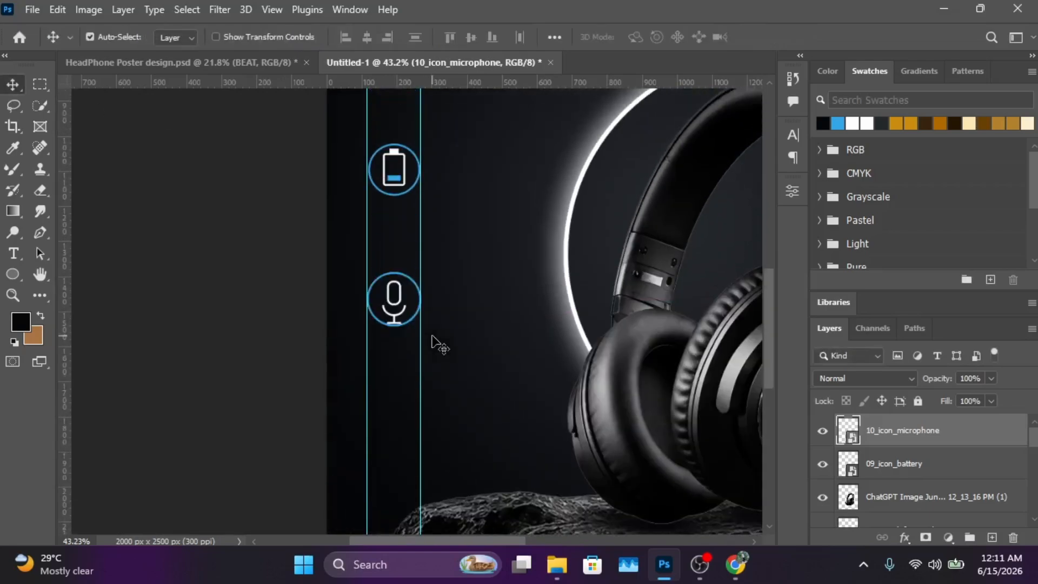
left_click(31, 11)
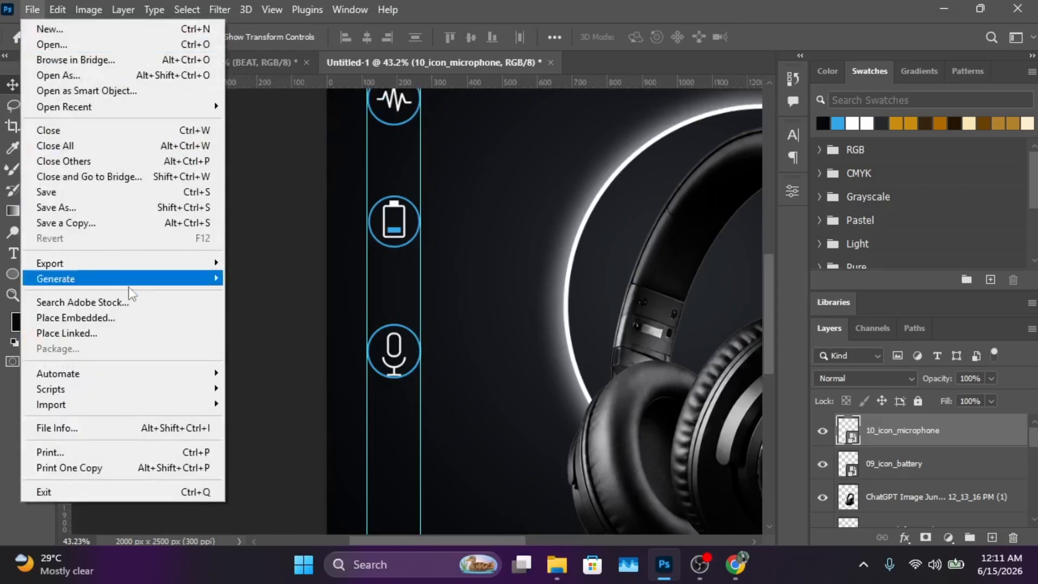
left_click(137, 313)
scroll(377, 278, "down", 2)
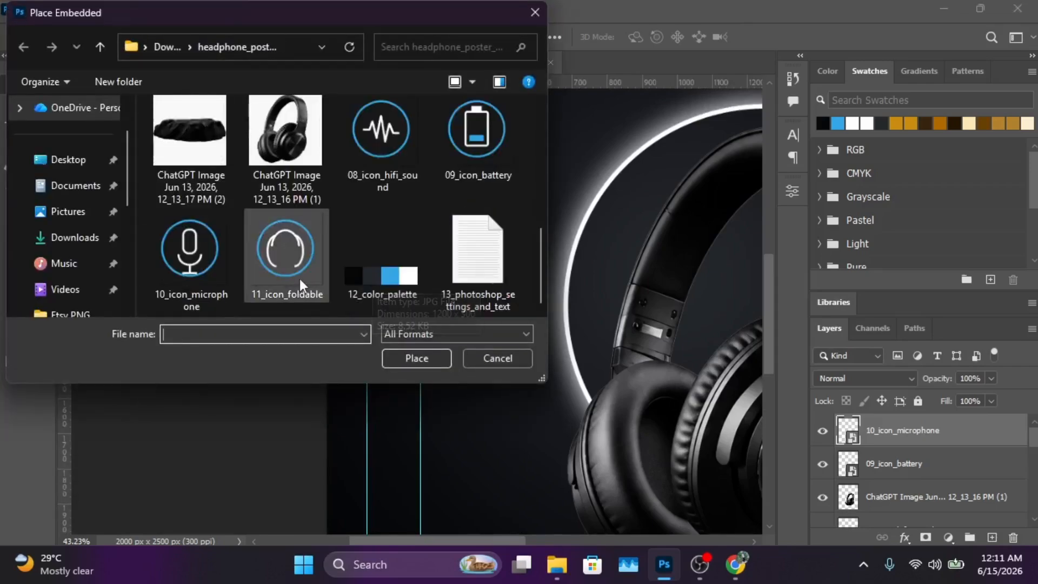
left_click(299, 277)
left_click(416, 358)
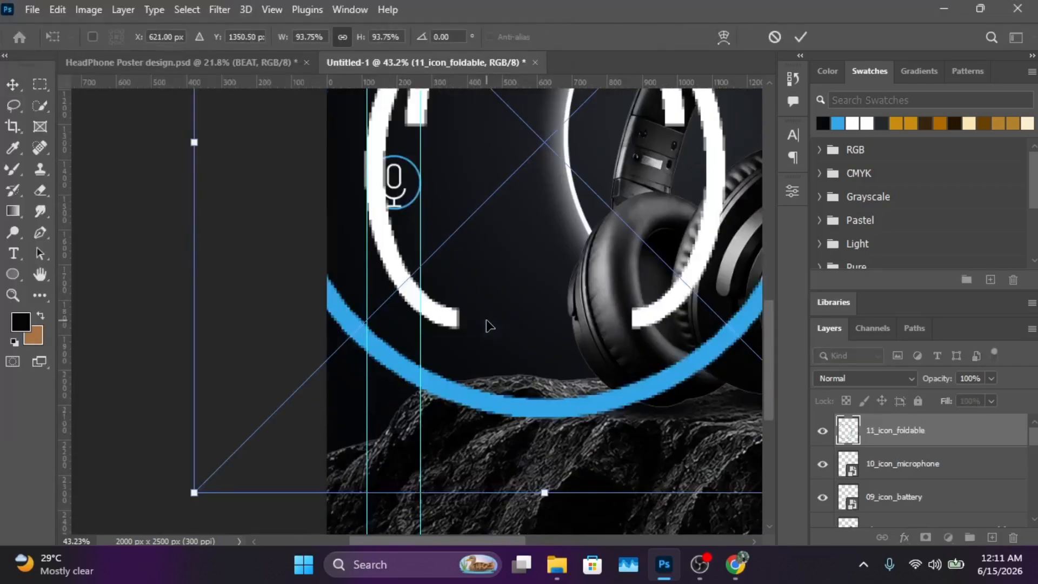
scroll(485, 321, "down", 1)
Step: Shrink the foldable headphone icon to fit between the two guides and position it below the microphone icon
left_click_drag(660, 392, 473, 219)
left_click_drag(454, 165, 527, 304)
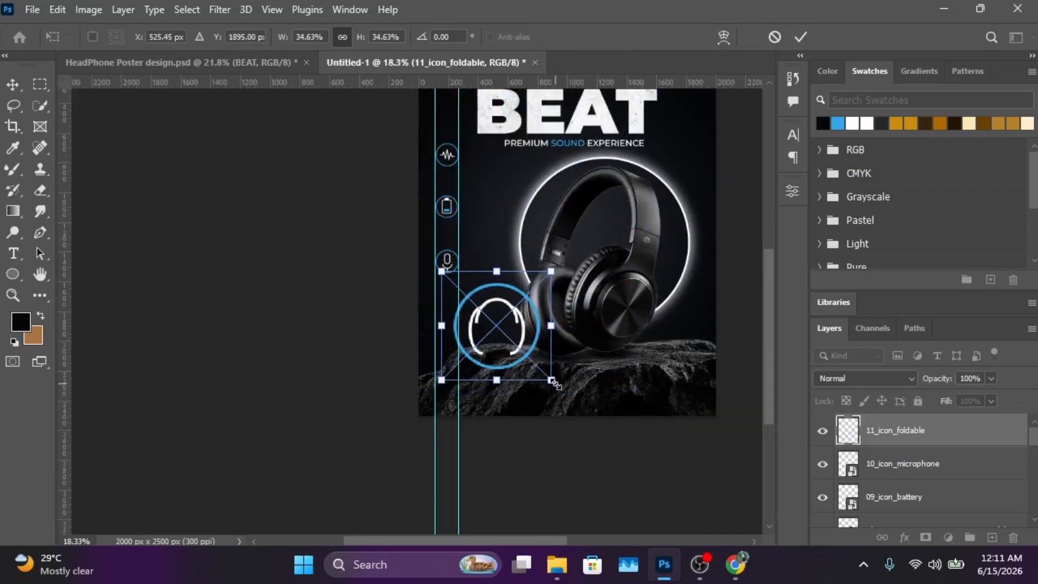
left_click_drag(547, 378, 497, 300)
scroll(497, 302, "up", 1)
scroll(496, 303, "up", 4)
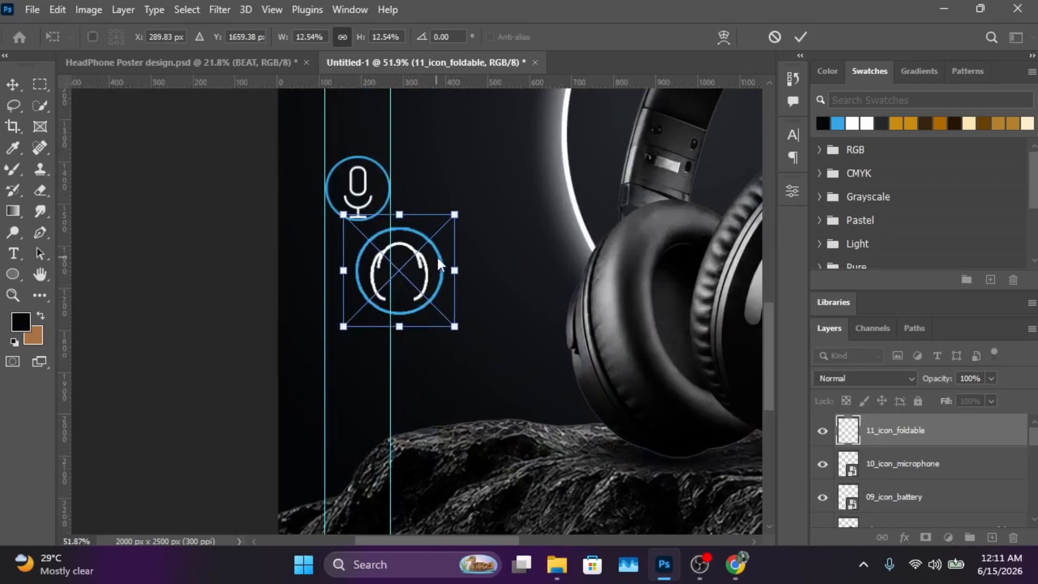
left_click_drag(396, 315, 399, 350)
left_click(12, 85)
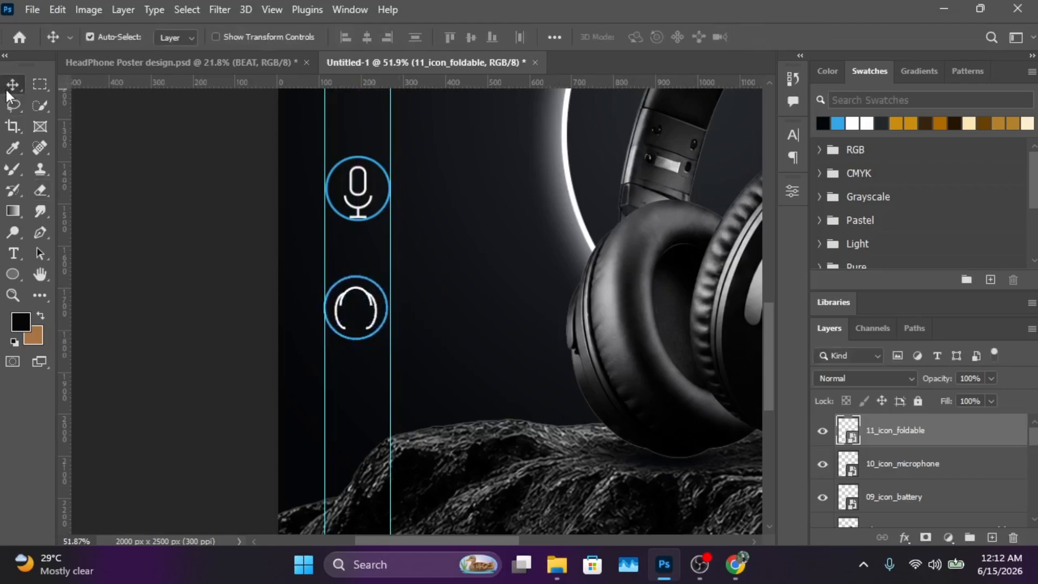
scroll(359, 319, "up", 3)
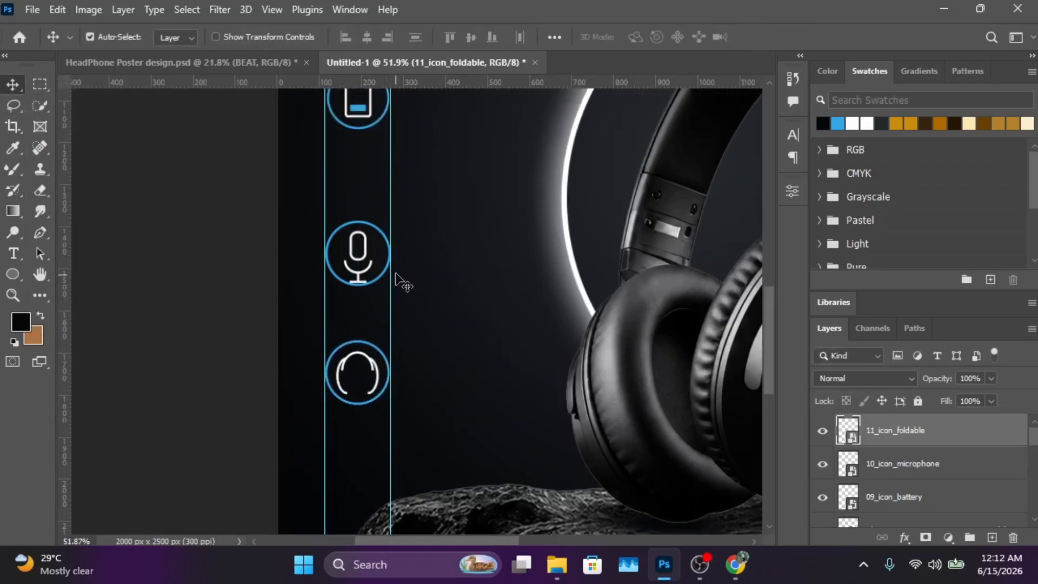
Step: Move the microphone and battery icons slightly upward to adjust the vertical spacing of the icon column
scroll(357, 351, "down", 8)
left_click(365, 339)
left_click(359, 360)
left_click_drag(357, 359, 358, 351)
left_click(359, 285)
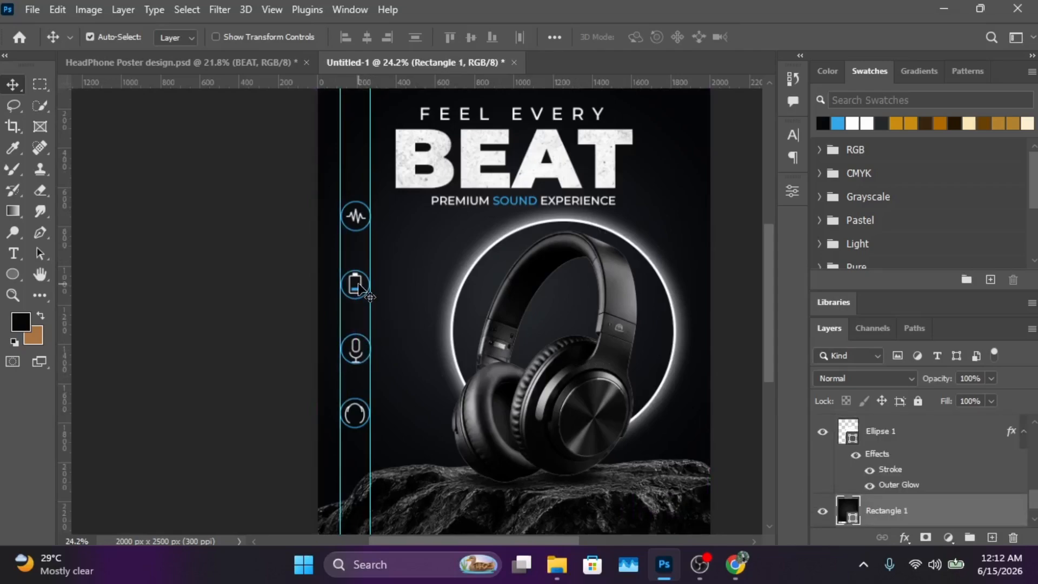
left_click_drag(360, 285, 355, 274)
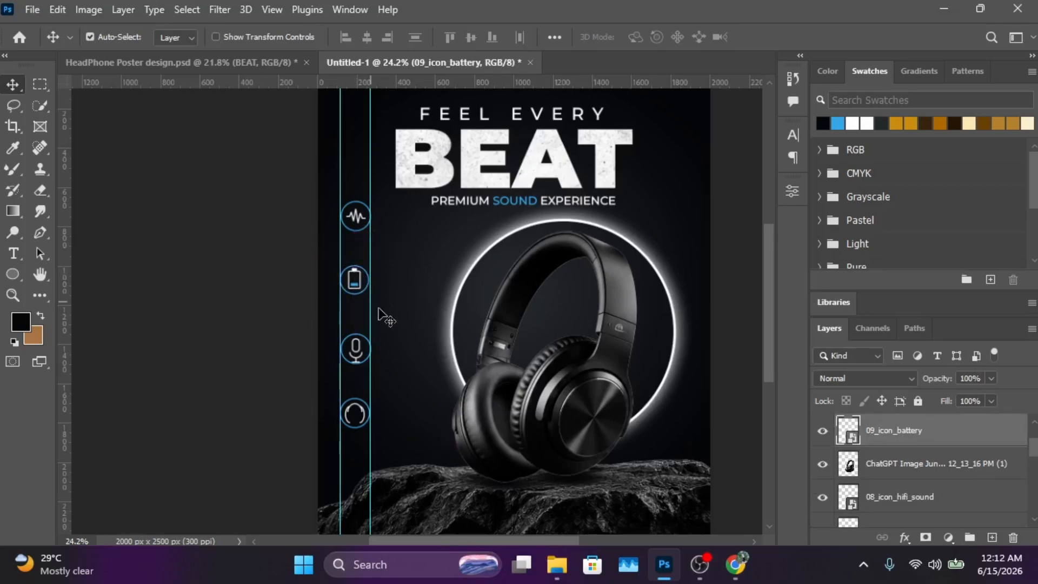
left_click(400, 295)
Step: Remove both vertical guides from the poster and select the PREMIUM SOUND EXPERIENCE text layer
scroll(405, 298, "up", 3)
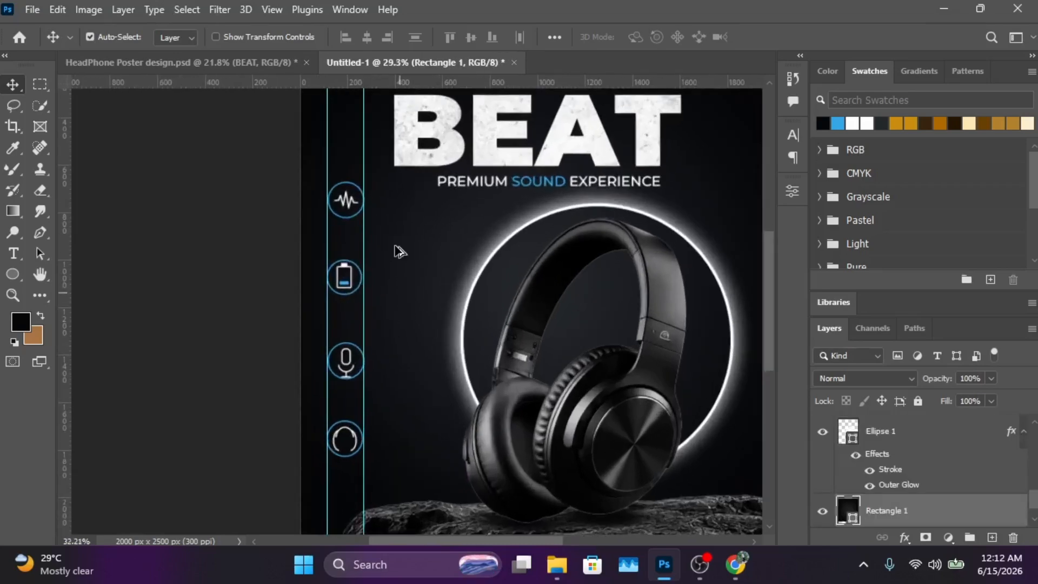
left_click_drag(322, 252, 65, 284)
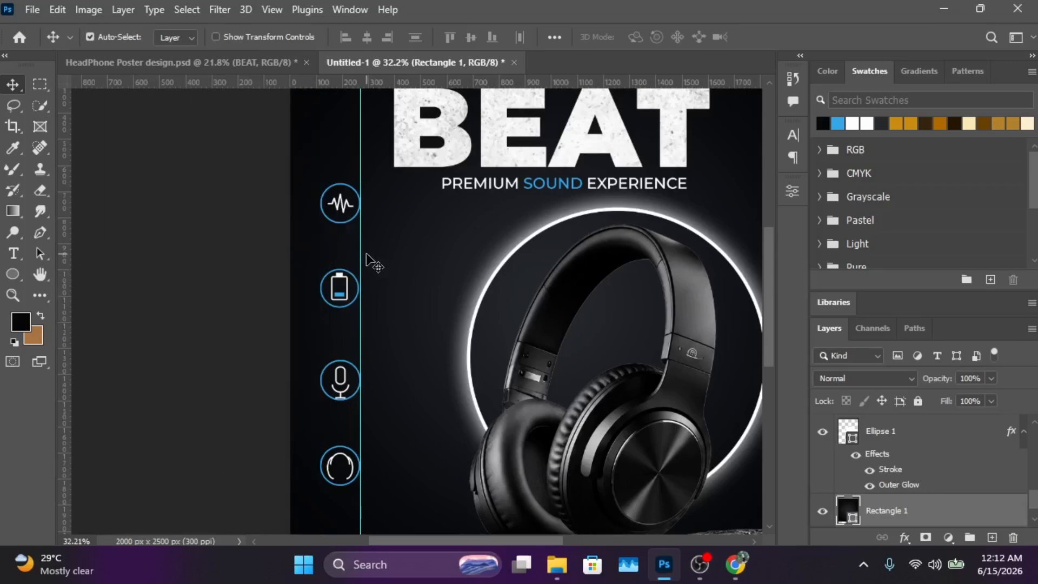
left_click_drag(360, 251, 65, 250)
left_click(539, 191)
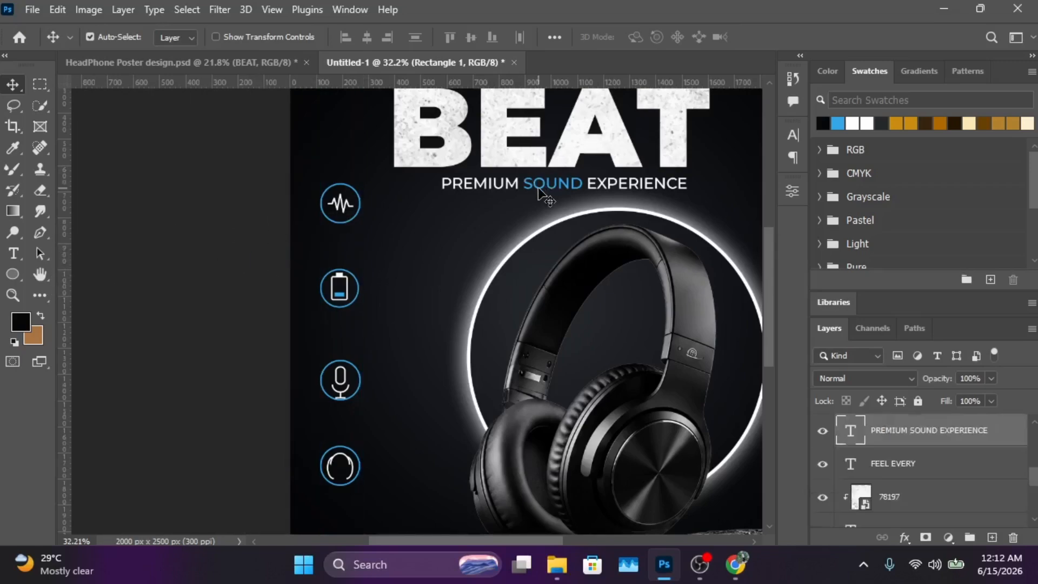
Step: Duplicate the PREMIUM SOUND EXPERIENCE text to just below the waveform icon and set the copy's font size to 8 pt
left_click_drag(539, 191, 375, 246)
left_click(793, 135)
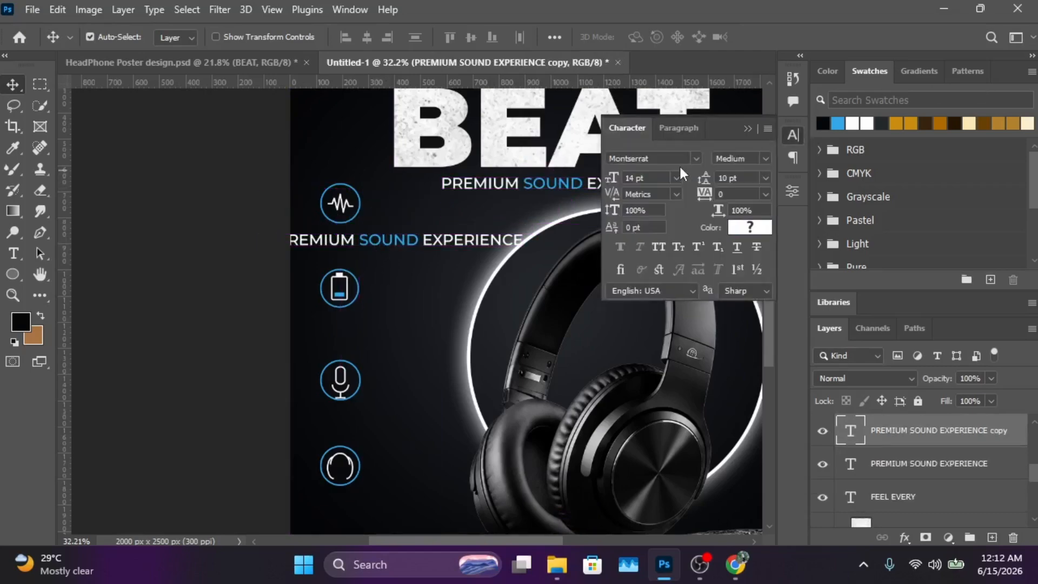
left_click(647, 177)
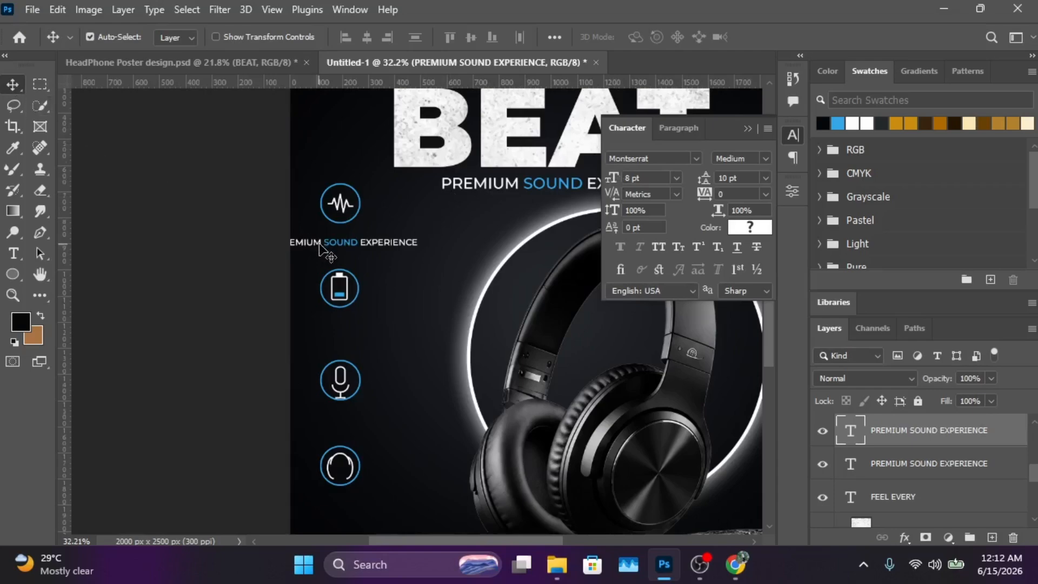
Step: Bring the small tagline copy fully onto the poster and replace its wording with HI-FI SOUND on two lines
left_click_drag(323, 245, 351, 241)
double_click(349, 239)
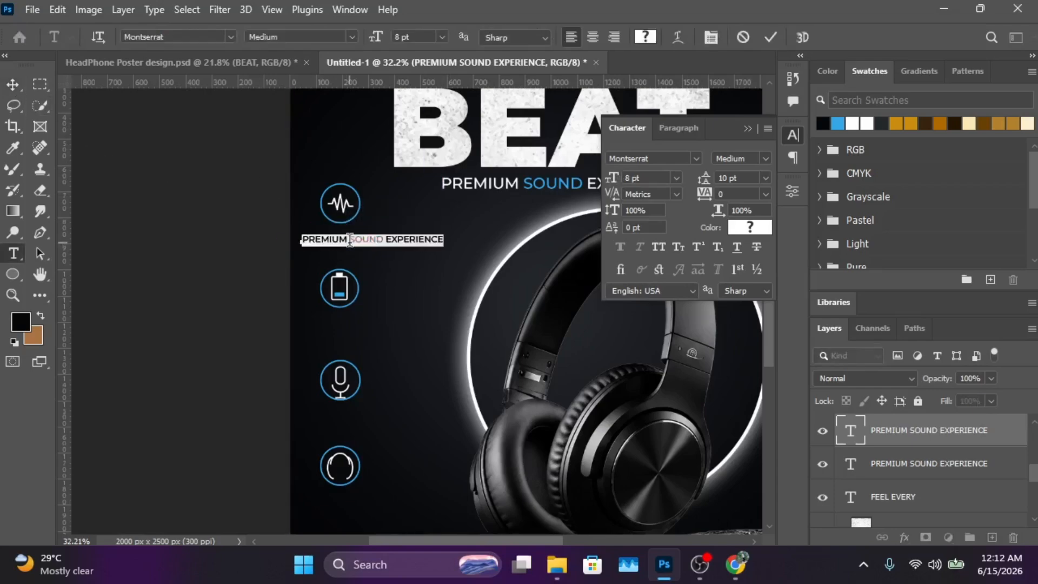
key("BackSpace")
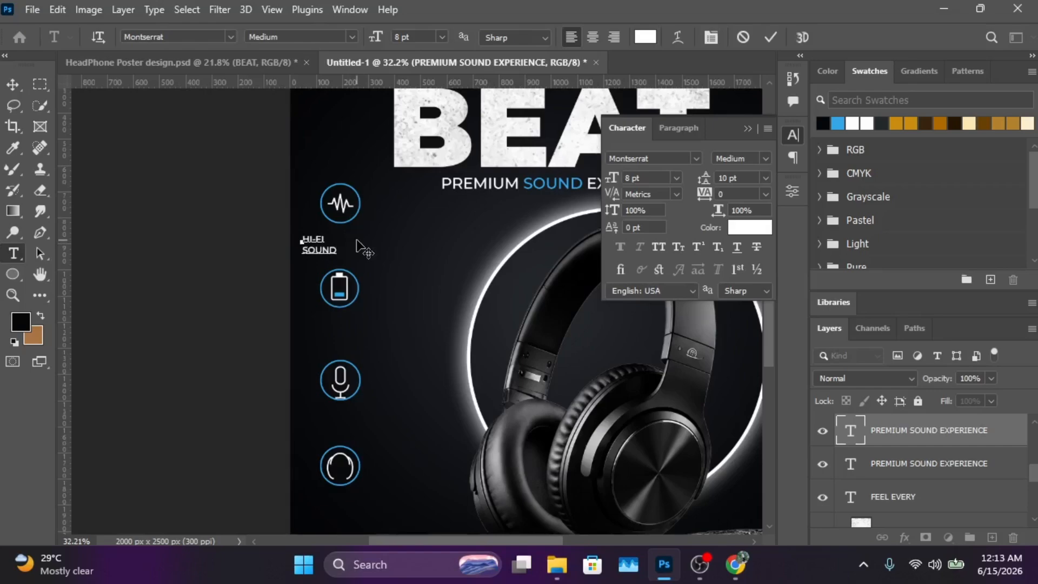
left_click(13, 84)
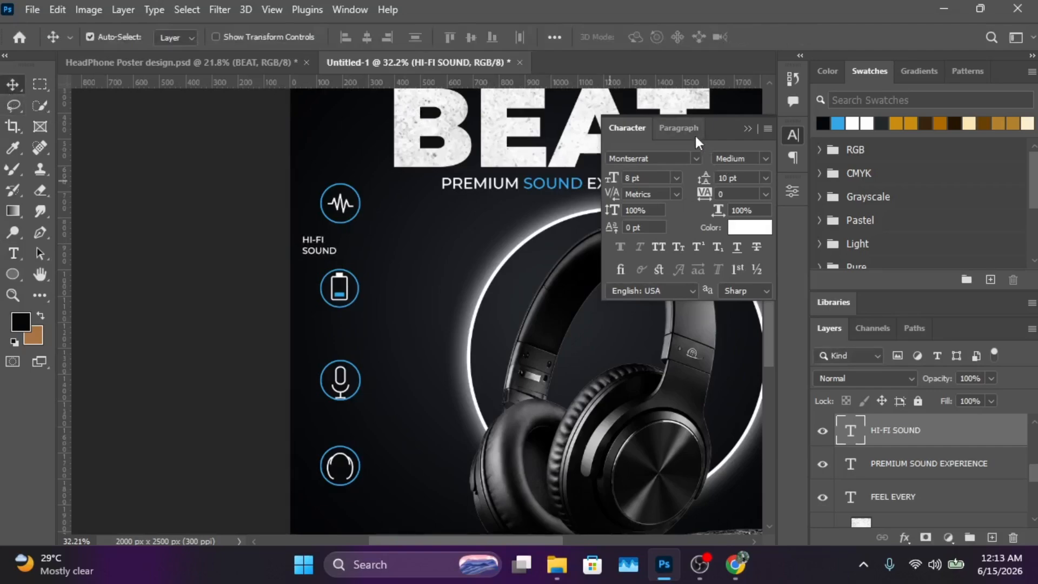
Step: Center-align the HI-FI SOUND text and position it centred close beneath the waveform icon
left_click(682, 130)
left_click(641, 158)
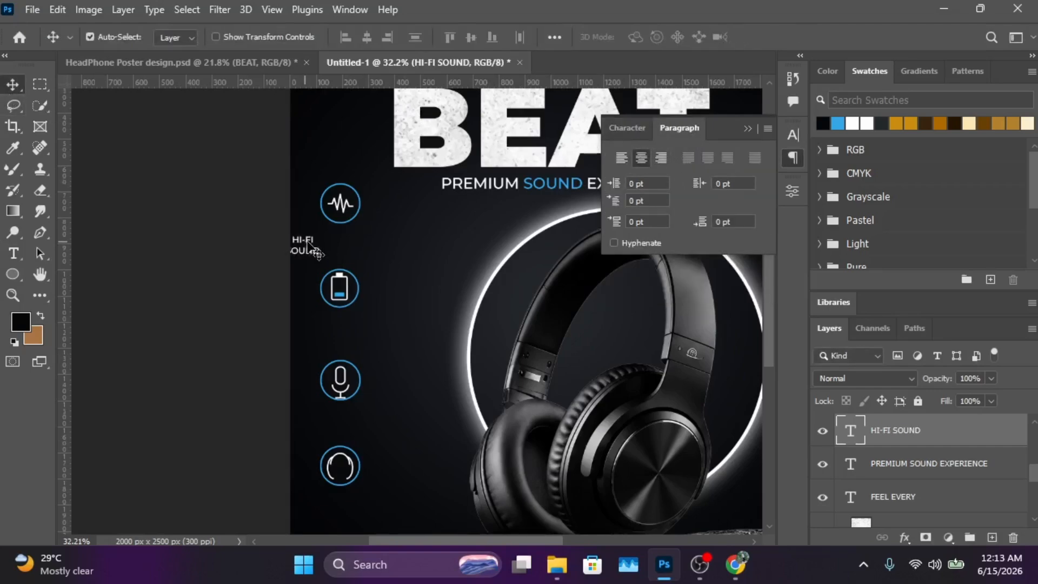
left_click_drag(306, 243, 342, 241)
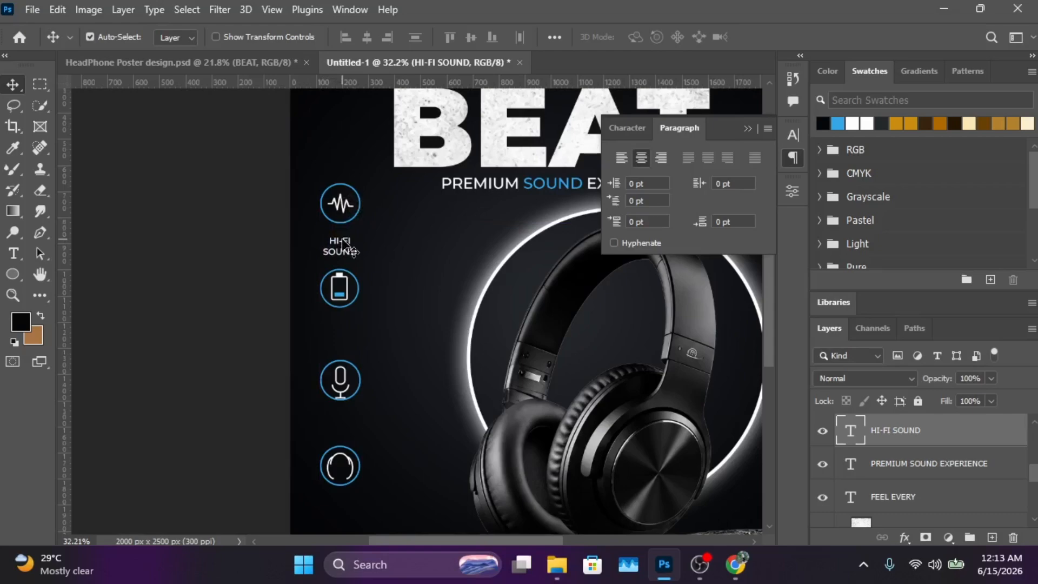
key("shift+Up")
key("shift+Up")
key("shift+Up")
key("shift+Up")
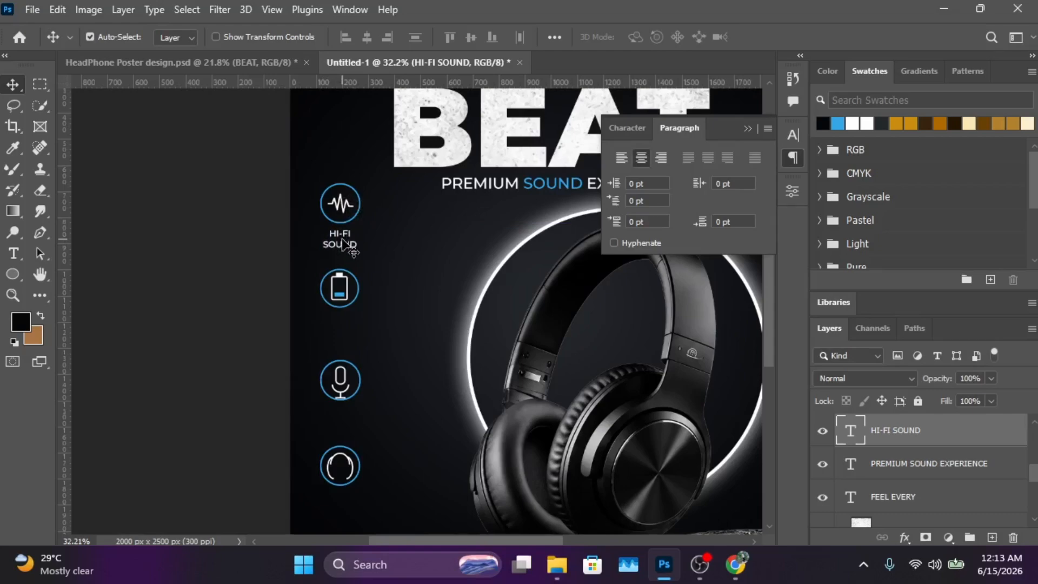
Step: Duplicate the HI-FI SOUND label beneath the battery icon and change its text to LONG BETTERY on two lines
left_click_drag(343, 245, 343, 326)
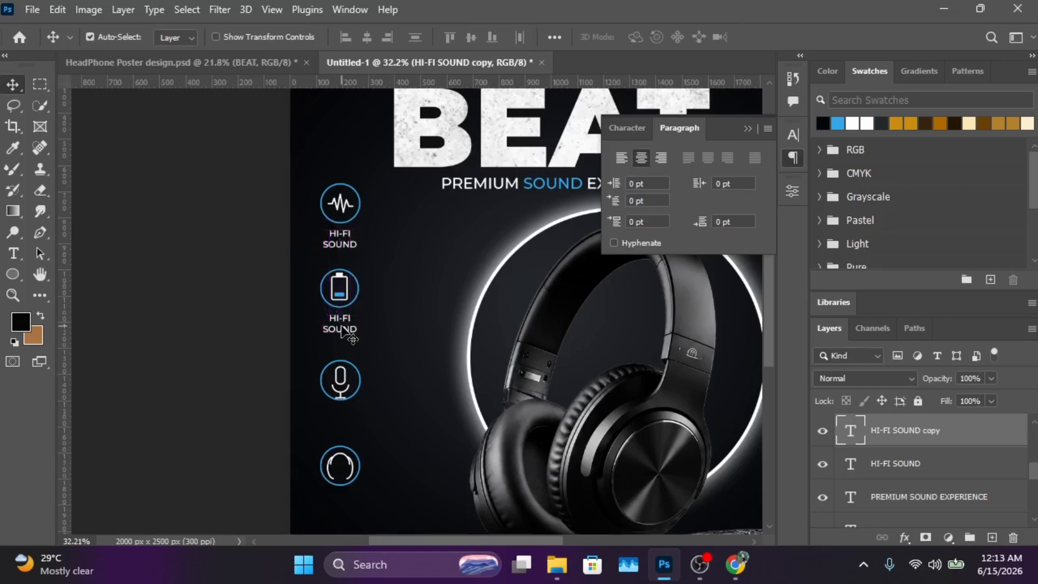
double_click(341, 325)
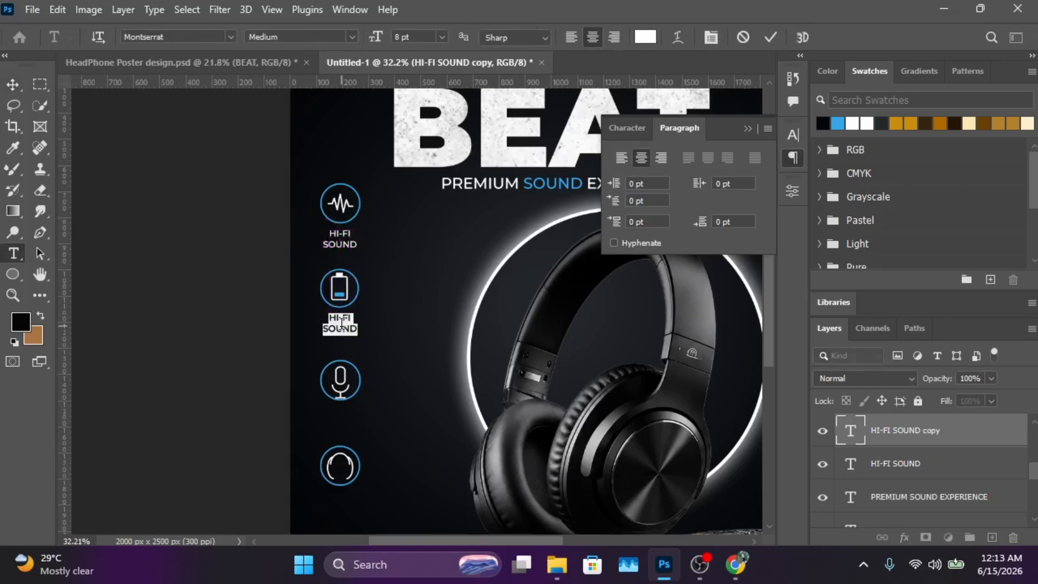
type("LONG")
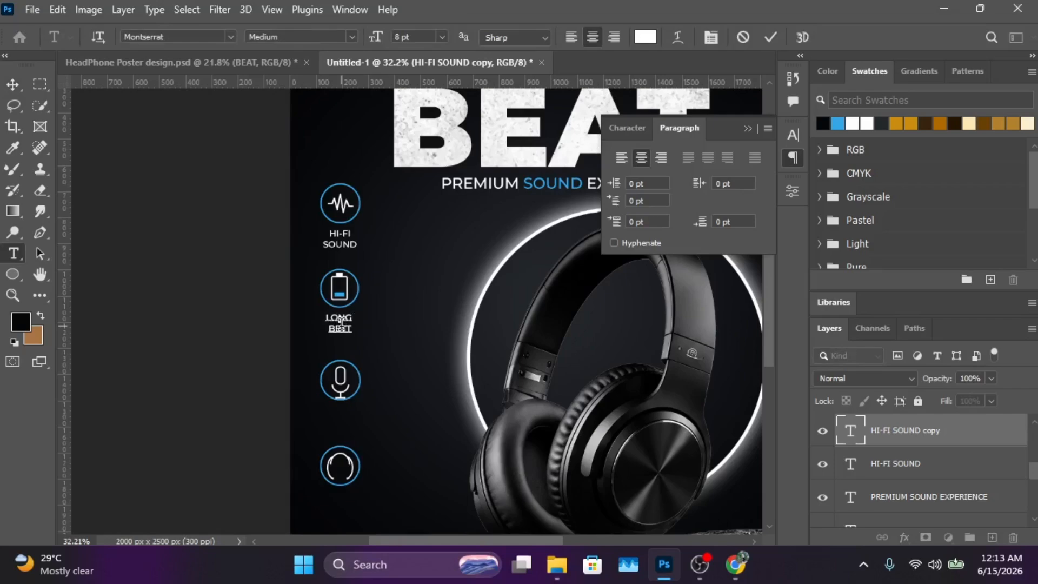
type(" BETTERY")
left_click(12, 84)
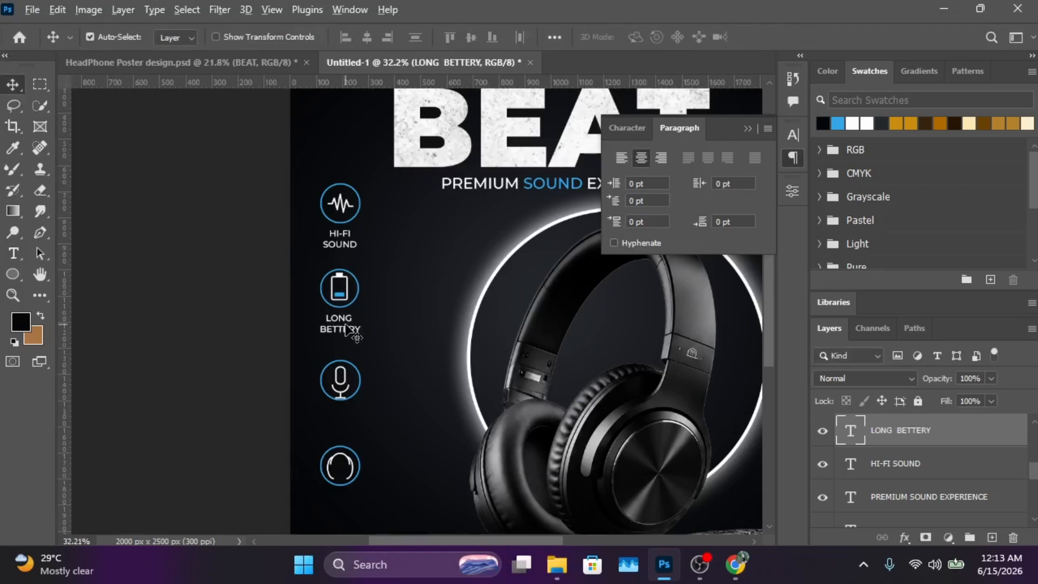
Step: Duplicate the LONG BETTERY label beneath the microphone icon and change its text to BUILT-IN MIC on two lines
left_click_drag(346, 328, 350, 423)
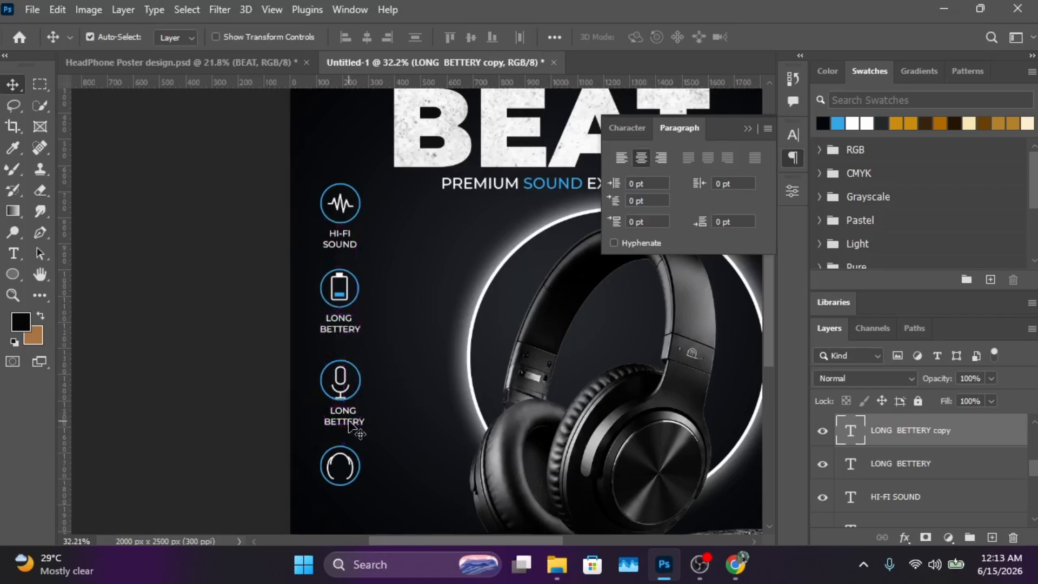
double_click(349, 419)
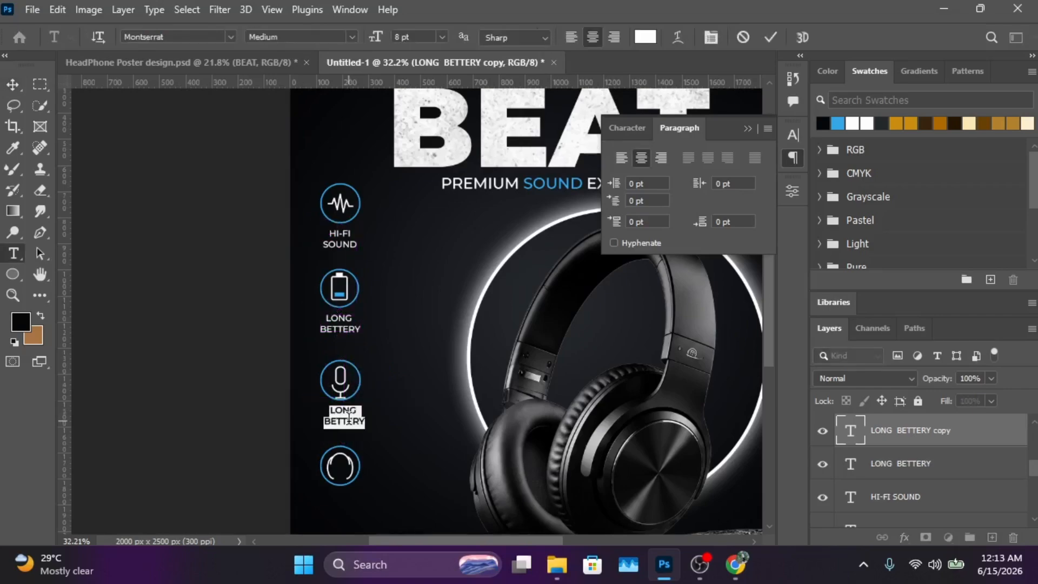
type("BUIL")
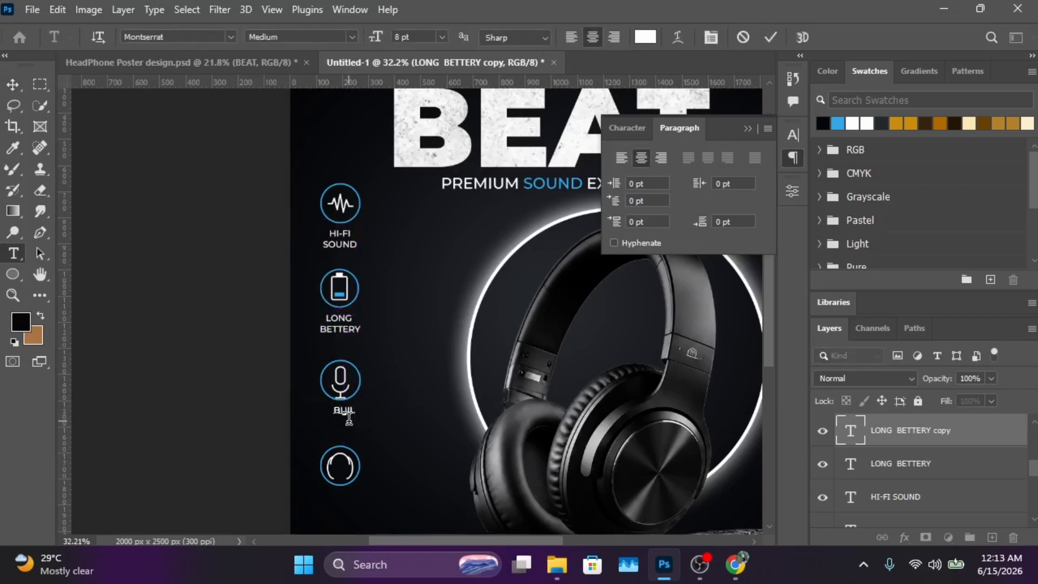
type("T-IN")
left_click(20, 86)
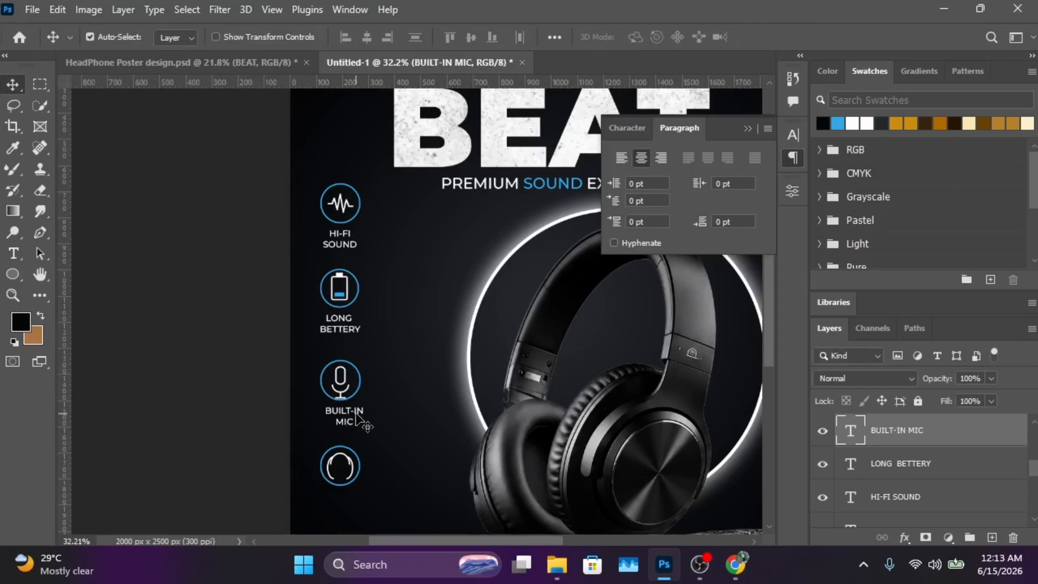
Step: Duplicate the BUILT-IN MIC label beneath the foldable headphone icon and change its text to FOLDABLE DESIGN on two lines
left_click_drag(354, 416, 344, 503)
scroll(346, 432, "down", 3)
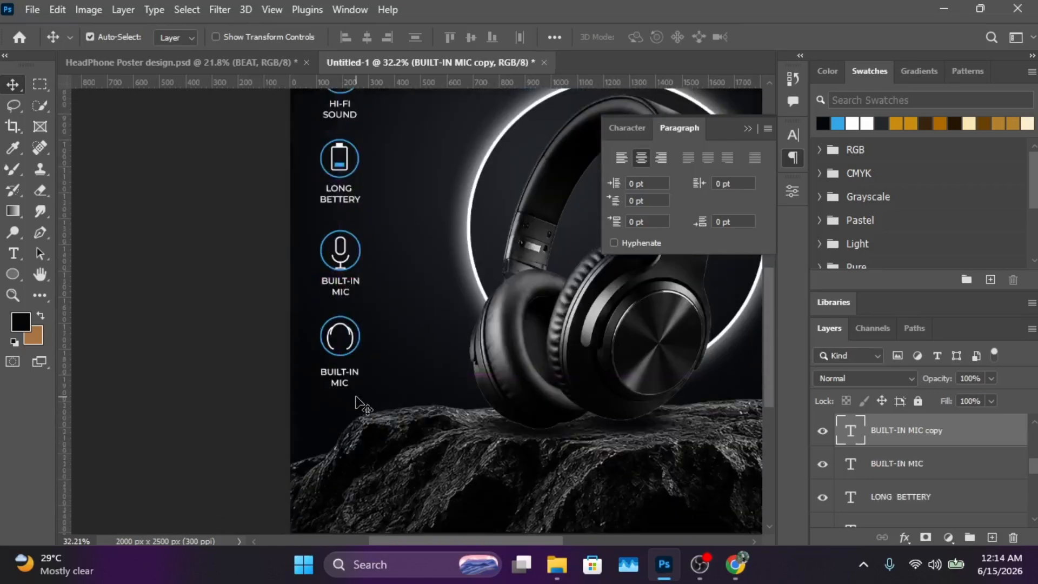
double_click(349, 385)
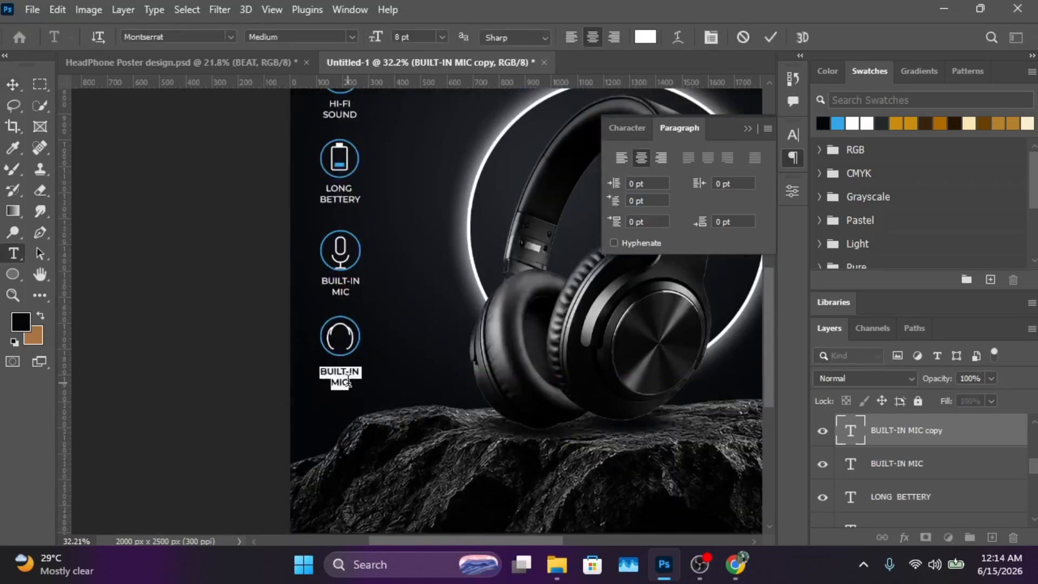
type("EQ")
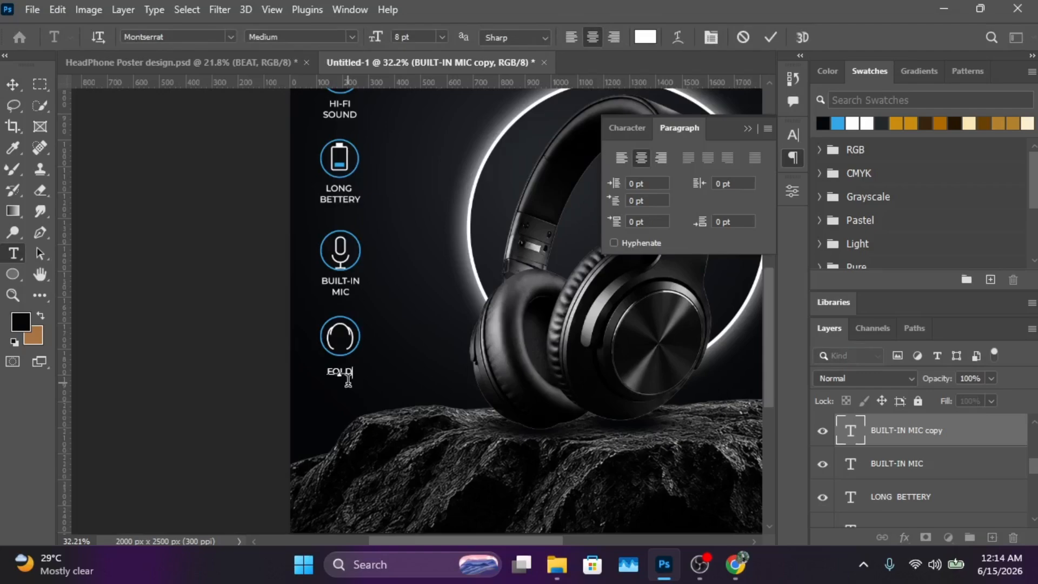
type("LDABLE")
key("Return")
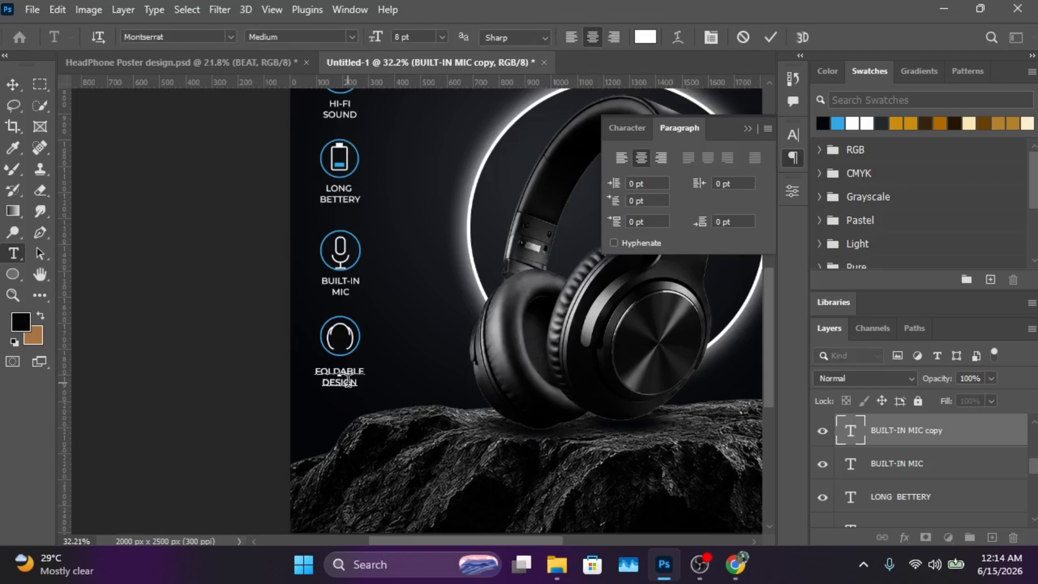
left_click(13, 84)
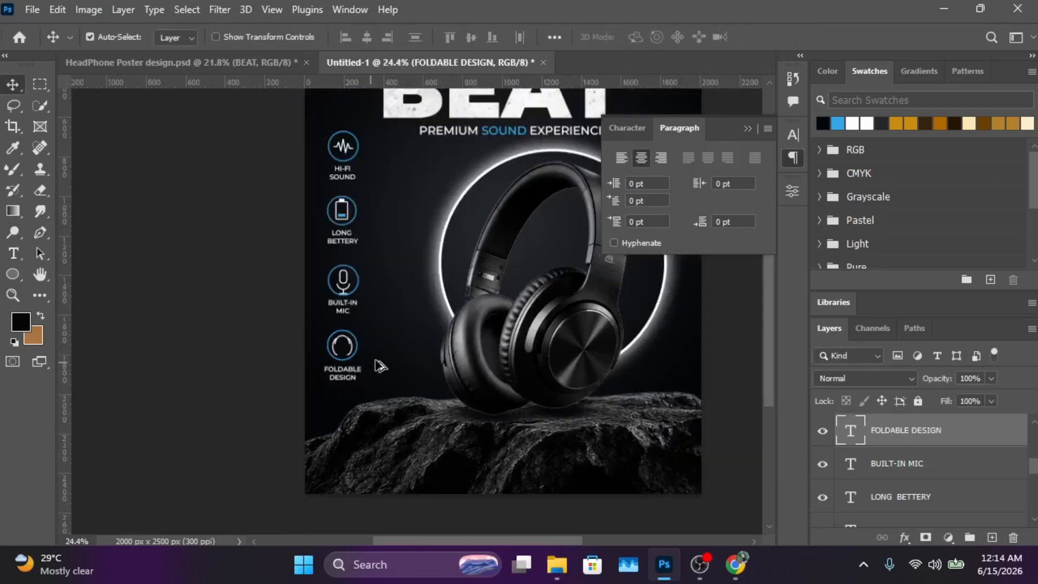
Step: Add a new empty layer and move it down the layer stack to directly above Rectangle 1
key("ctrl+minus")
key("ctrl+minus")
scroll(640, 324, "up", 2)
scroll(621, 330, "right", 3)
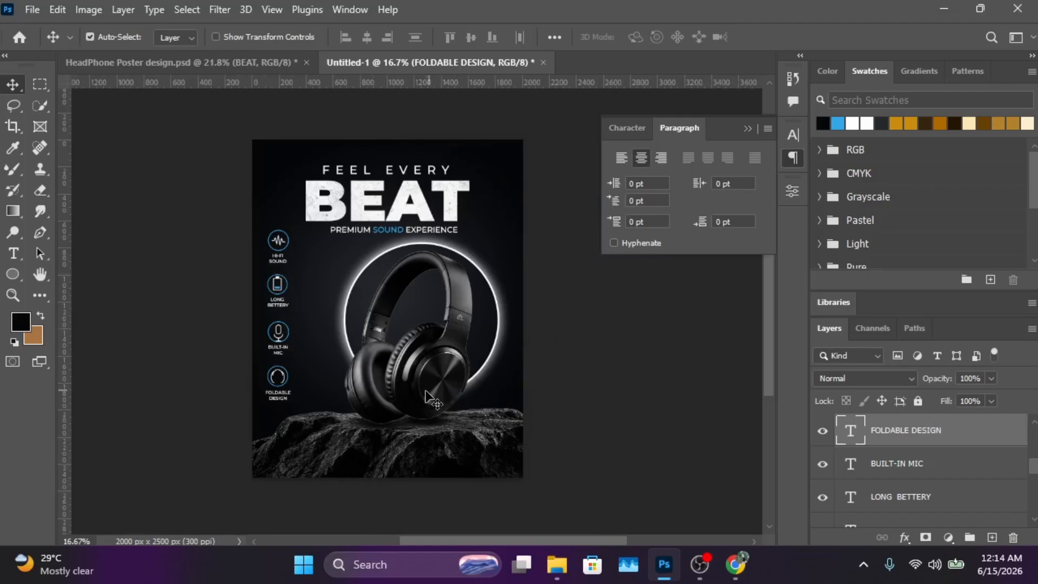
scroll(378, 378, "down", 3)
scroll(325, 378, "down", 2)
scroll(318, 387, "up", 3)
left_click(442, 394)
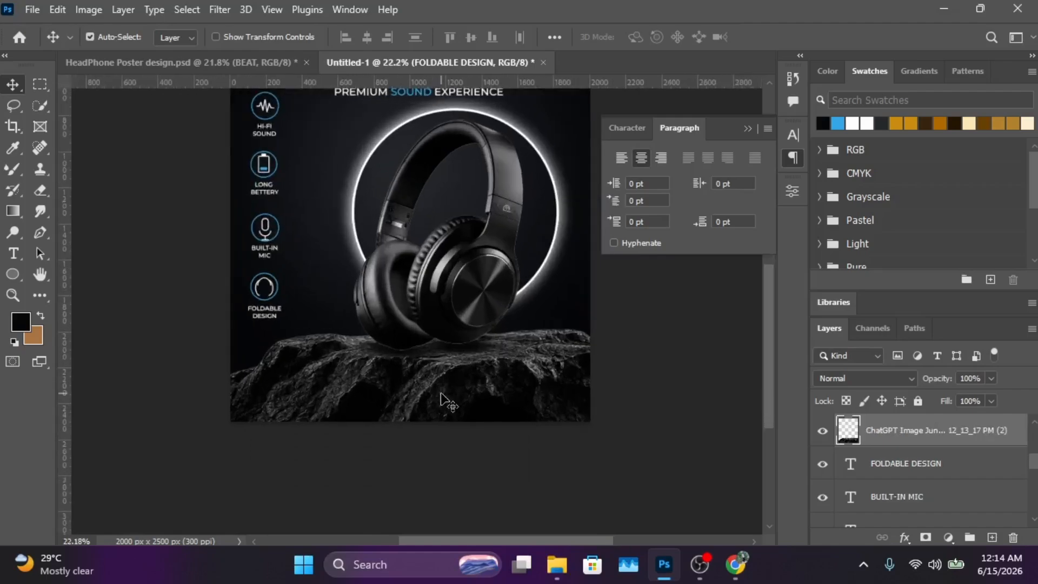
left_click(992, 537)
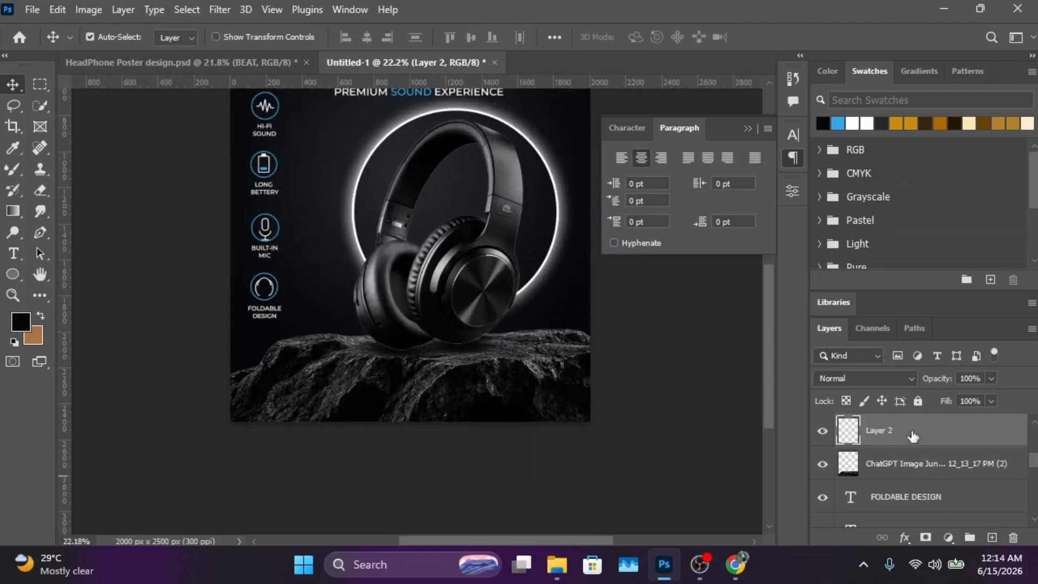
left_click_drag(912, 436, 913, 493)
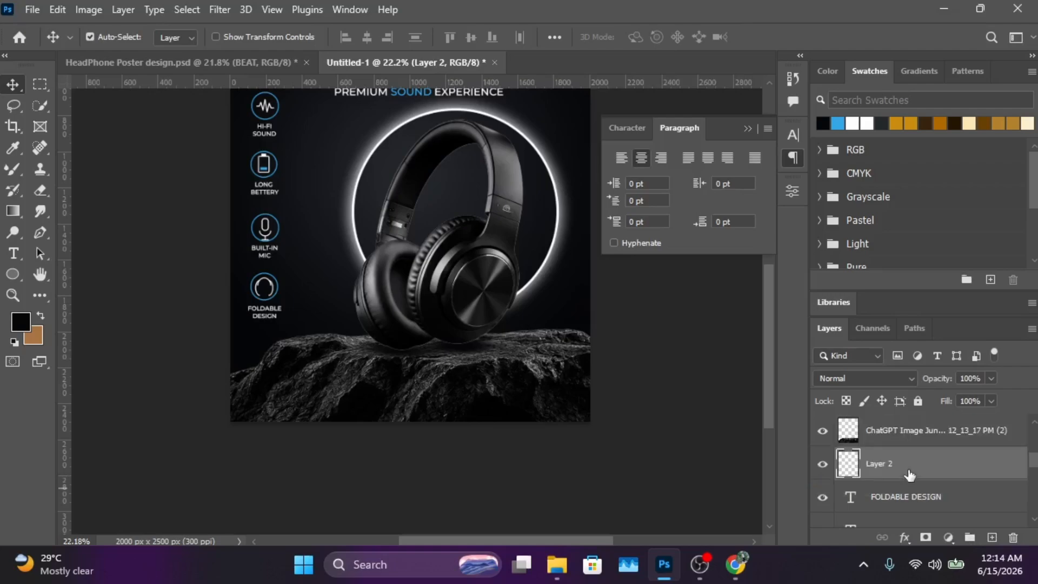
scroll(909, 475, "down", 1)
left_click_drag(907, 442, 877, 490)
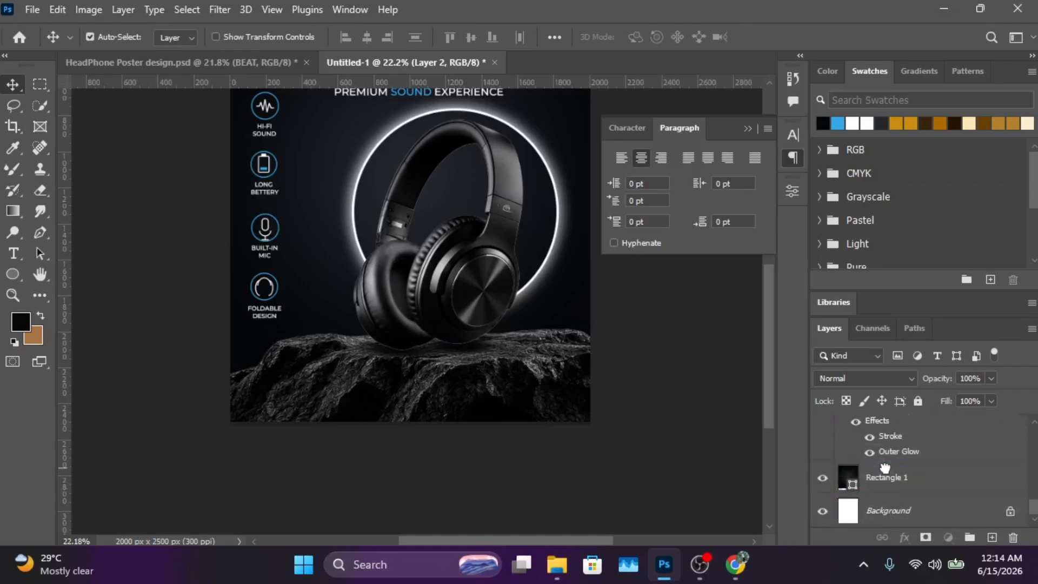
Step: Choose smoke brush 138 from the Free Smoke Photoshop Brushes set for the Mixer Brush tool
left_click(12, 170)
left_click(114, 38)
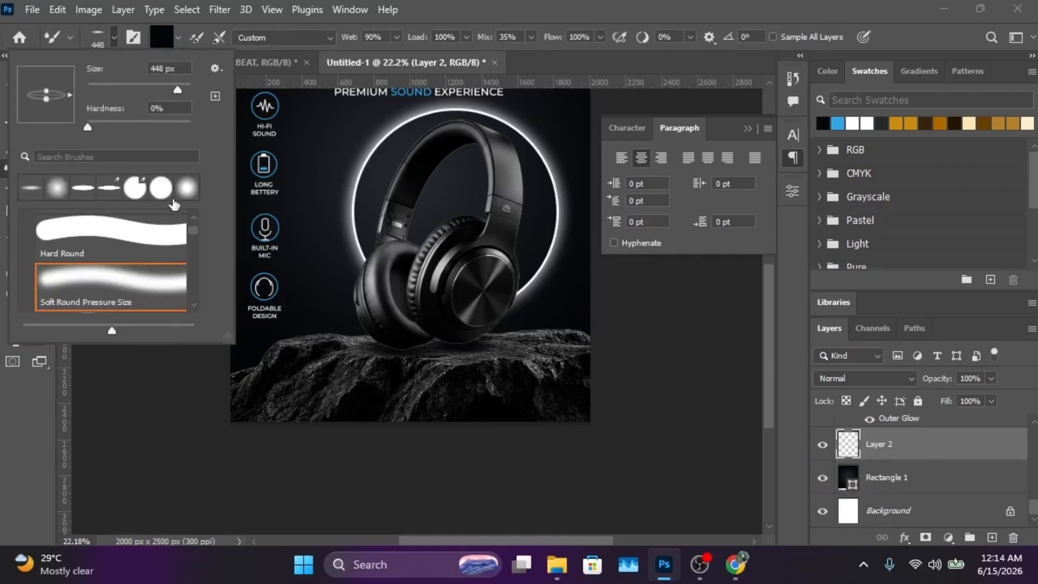
scroll(95, 292, "down", 2)
scroll(94, 292, "down", 10)
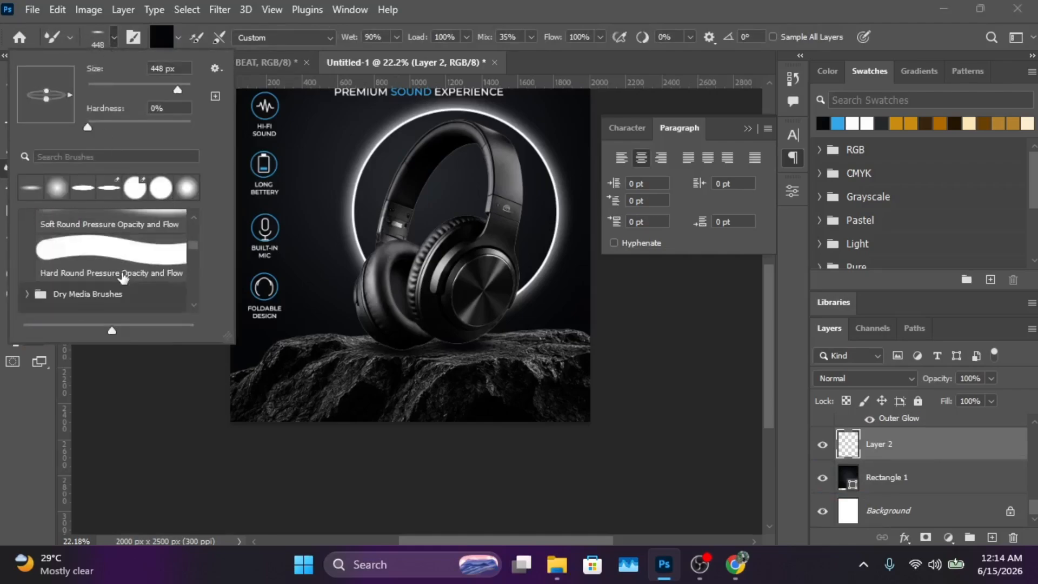
scroll(123, 278, "down", 5)
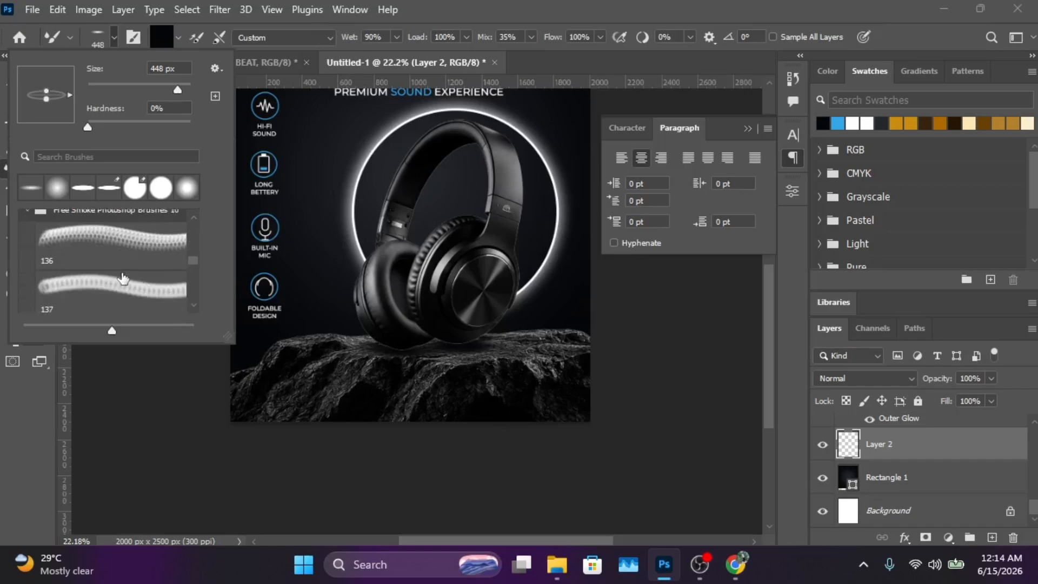
scroll(117, 306, "up", 2)
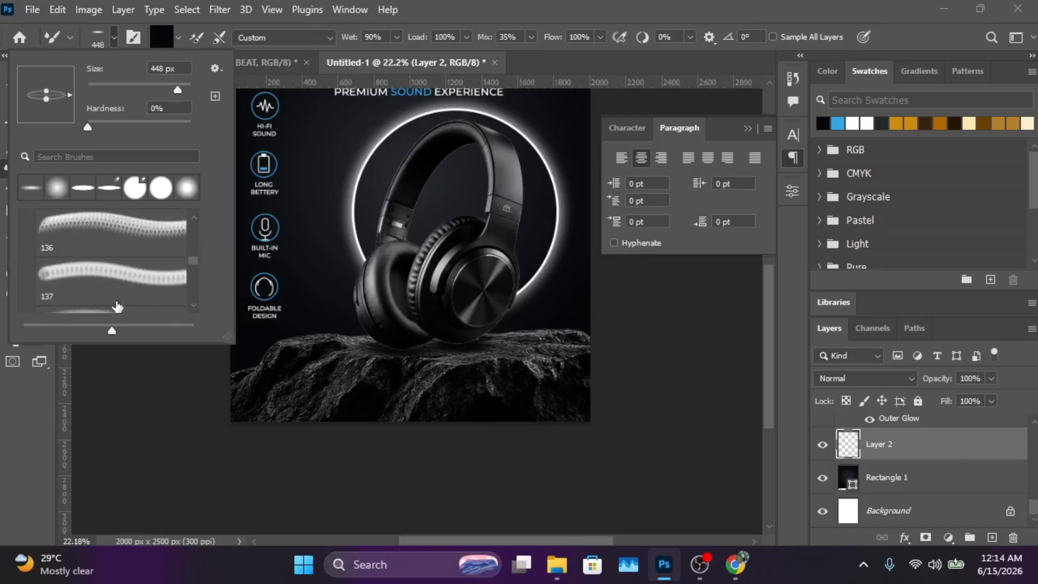
scroll(118, 307, "down", 2)
scroll(117, 307, "down", 1)
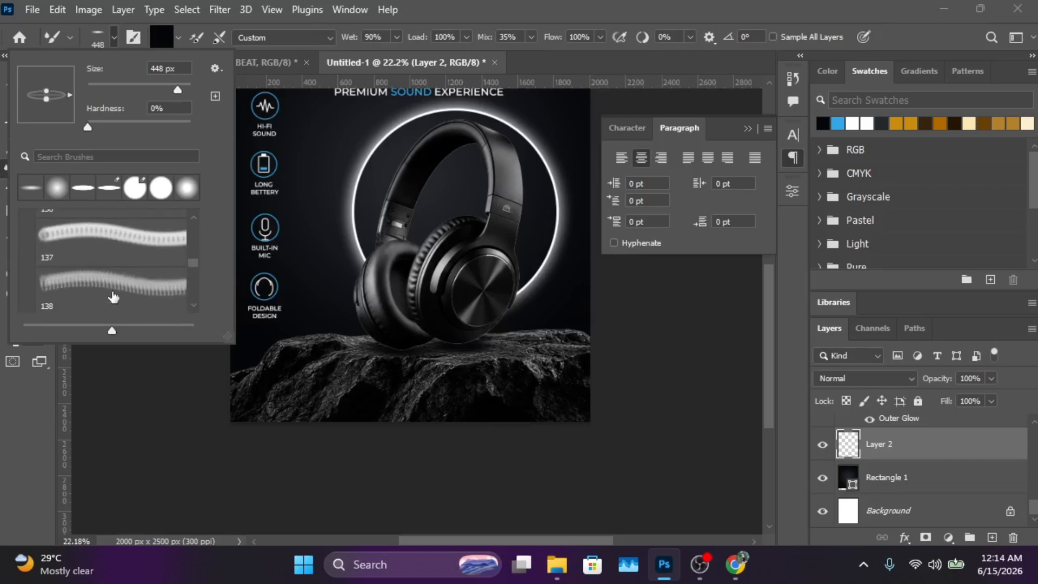
left_click(112, 292)
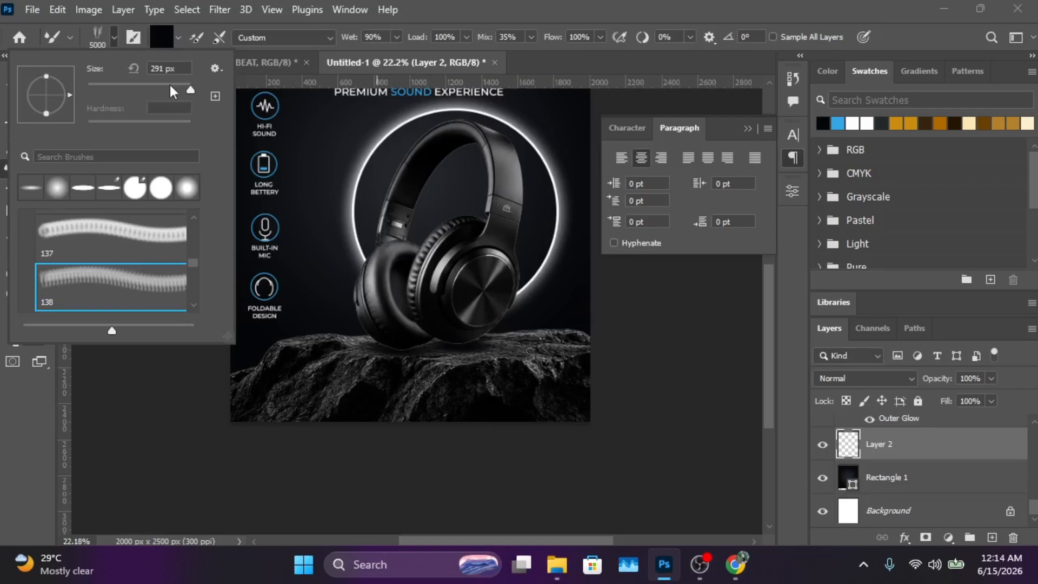
Step: Set the smoke brush size to 1811 px and paint white smoke behind the headphones just above the rock
left_click_drag(169, 83, 180, 89)
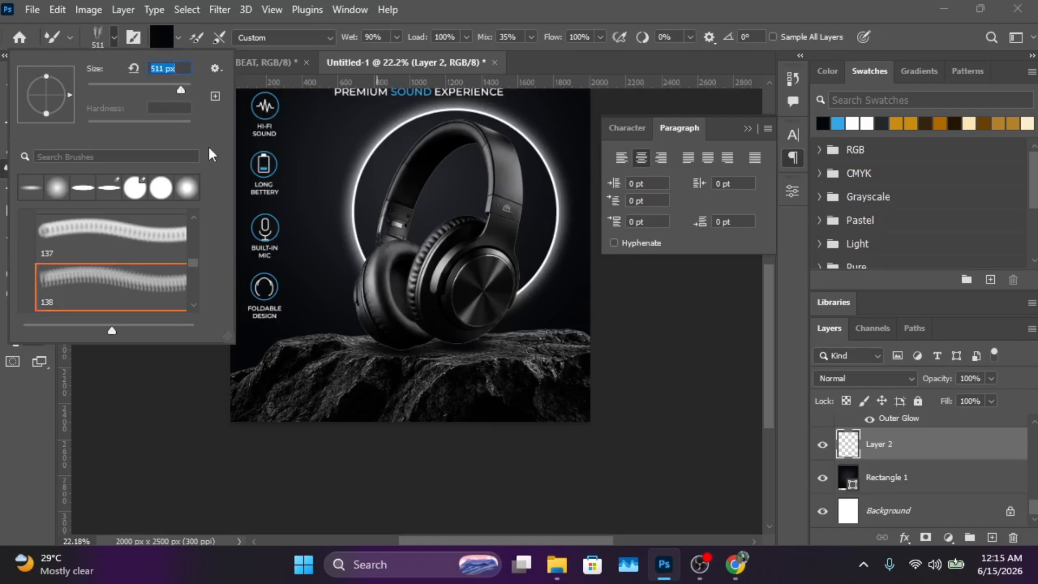
left_click(187, 87)
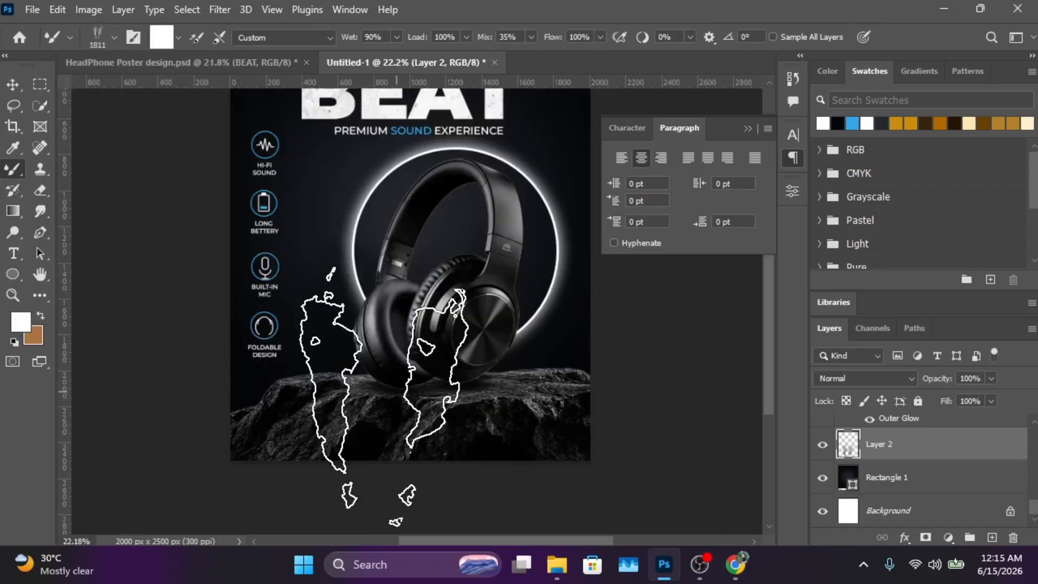
left_click(396, 392)
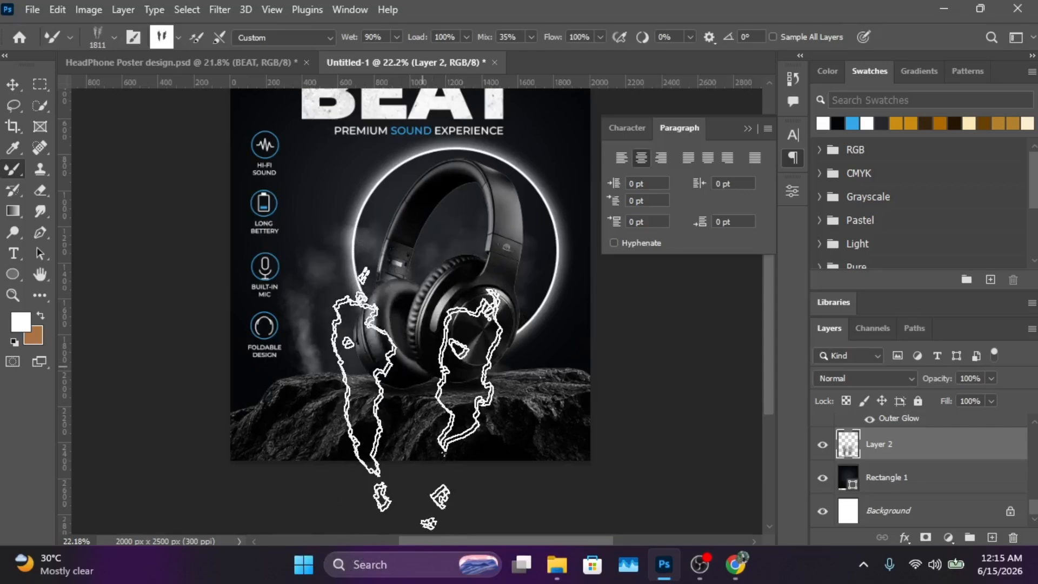
Step: Paint another dab of white smoke behind the headphones, on the poster's right side just above the rock
left_click(506, 402)
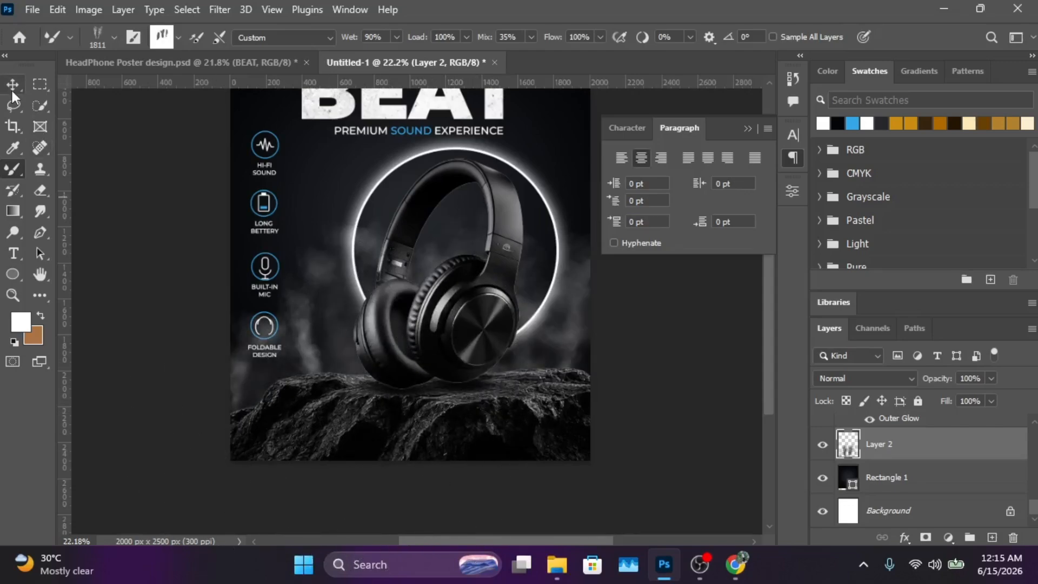
key("v")
key("ctrl+minus")
scroll(629, 372, "up", 3)
scroll(416, 429, "up", 2)
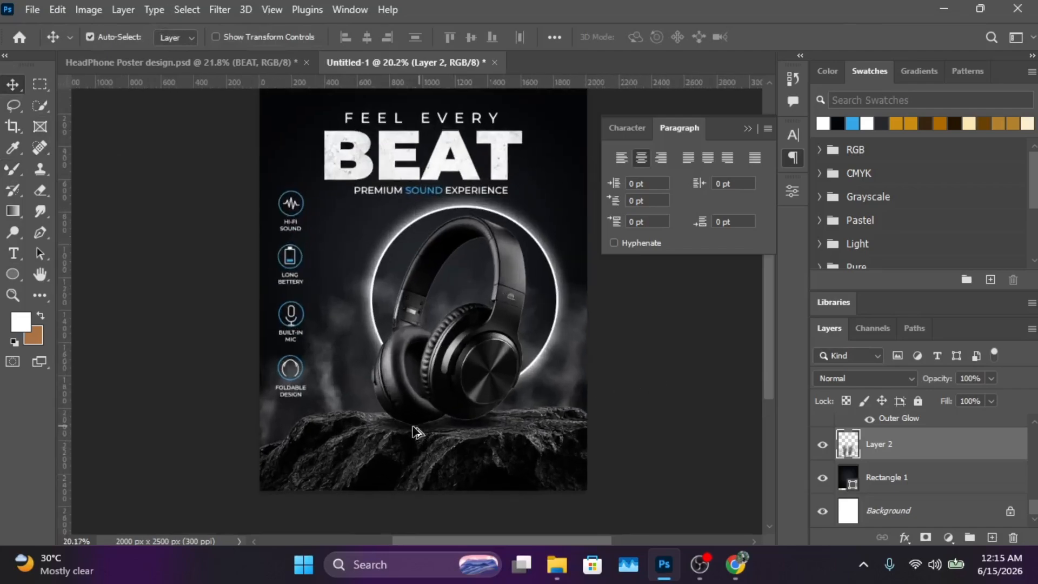
scroll(386, 409, "up", 2)
left_click(754, 128)
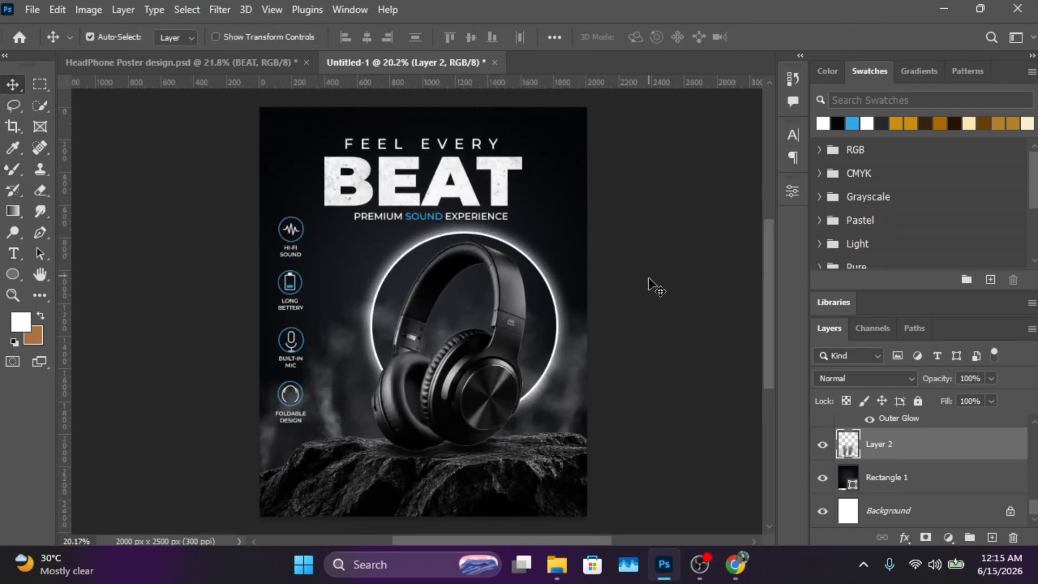
Step: Add a gradient fill layer above the 11_icon_foldable layer using the third preset in the Blues group
scroll(651, 292, "right", 1)
scroll(981, 468, "up", 3)
scroll(982, 468, "up", 3)
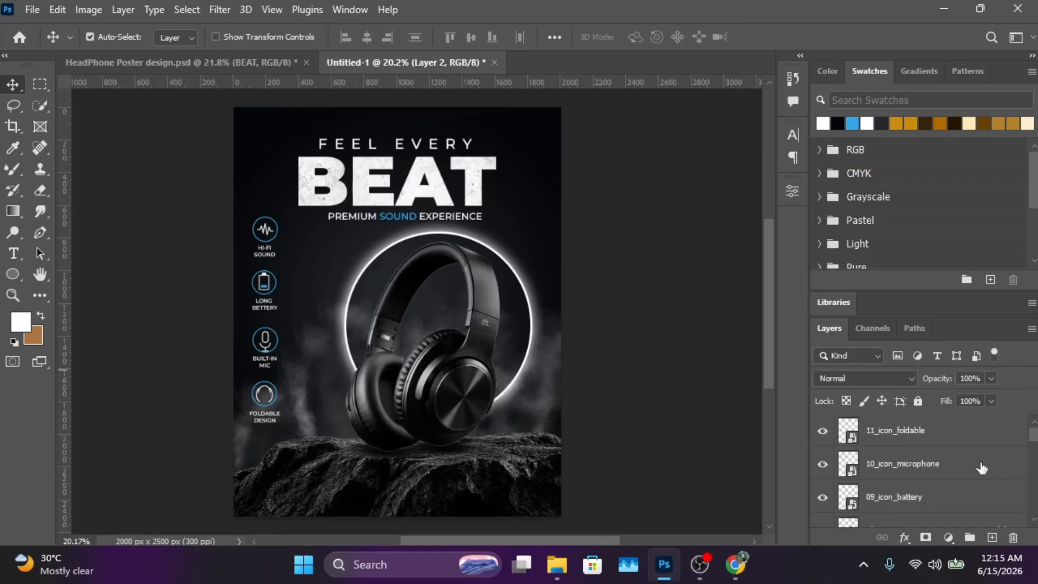
left_click(948, 434)
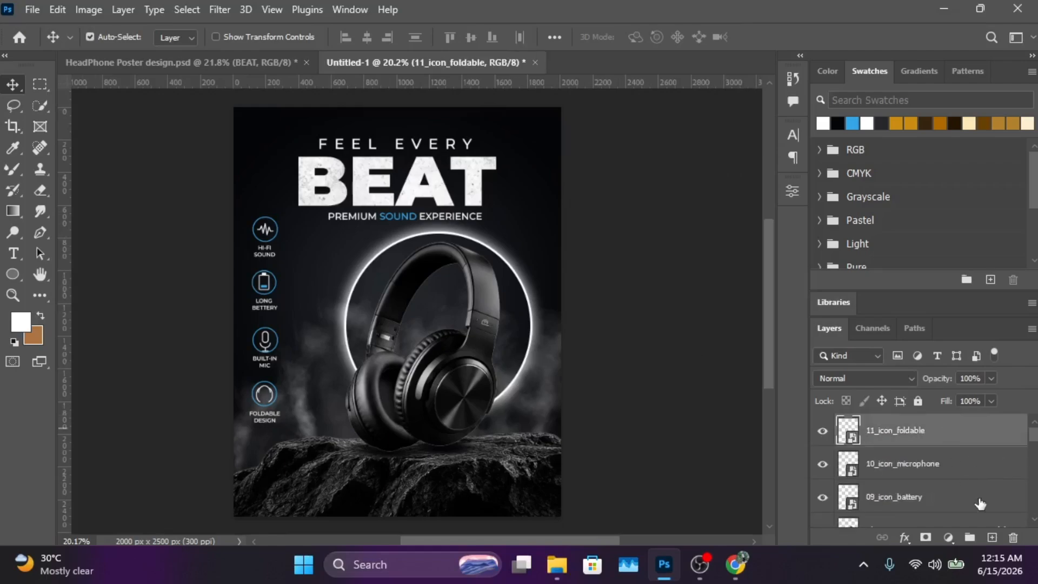
left_click(993, 538)
left_click(948, 538)
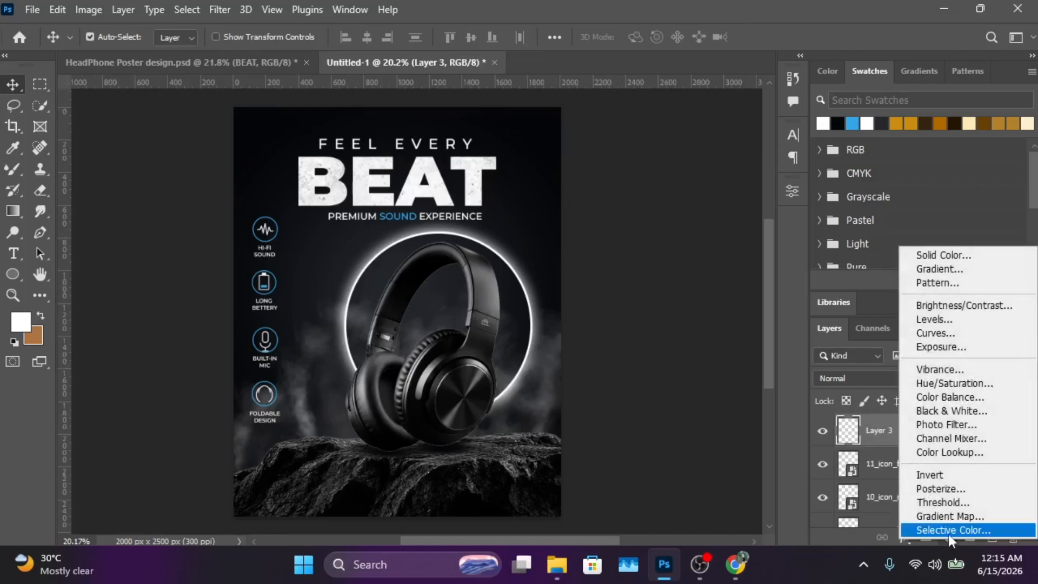
left_click(961, 270)
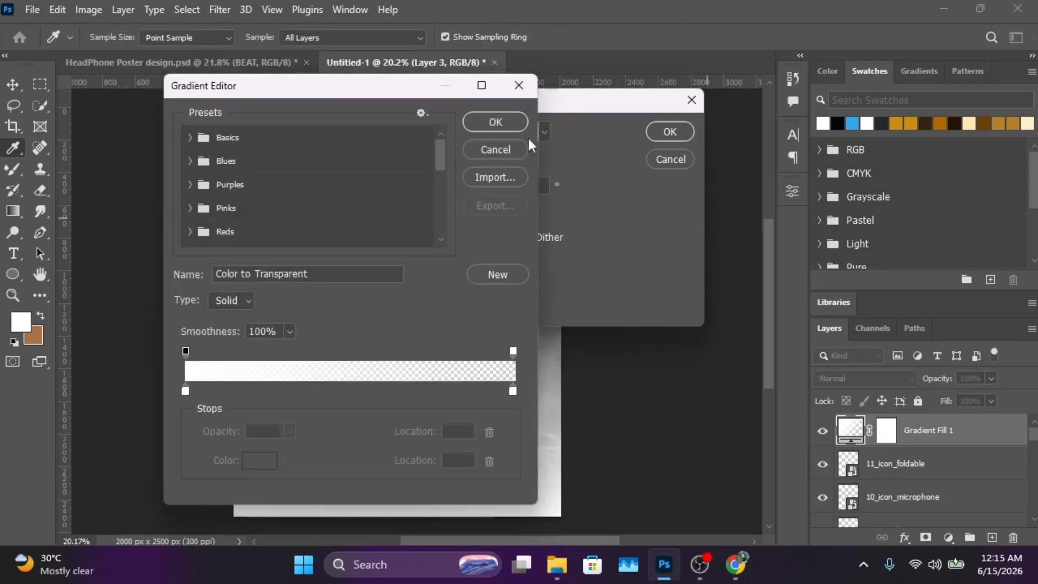
left_click(189, 162)
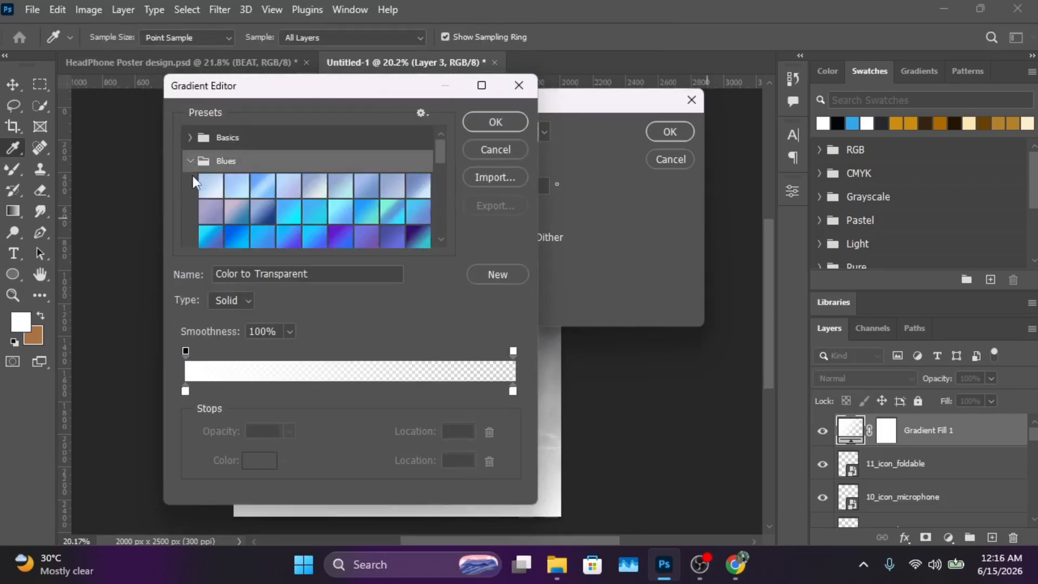
left_click(262, 184)
left_click(492, 122)
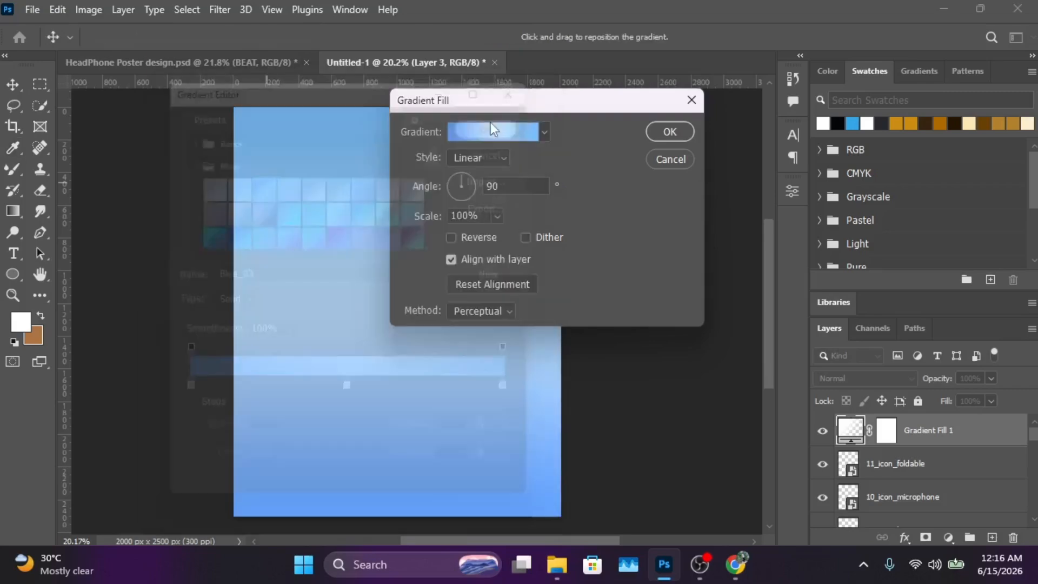
left_click(670, 133)
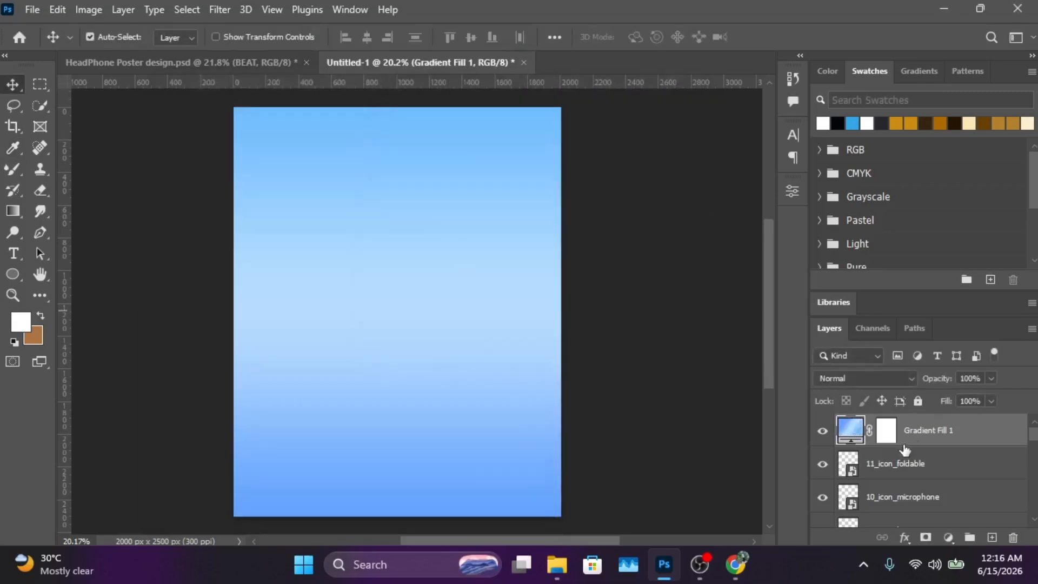
Step: Set the gradient fill layer's blending mode to Overlay
left_click(913, 377)
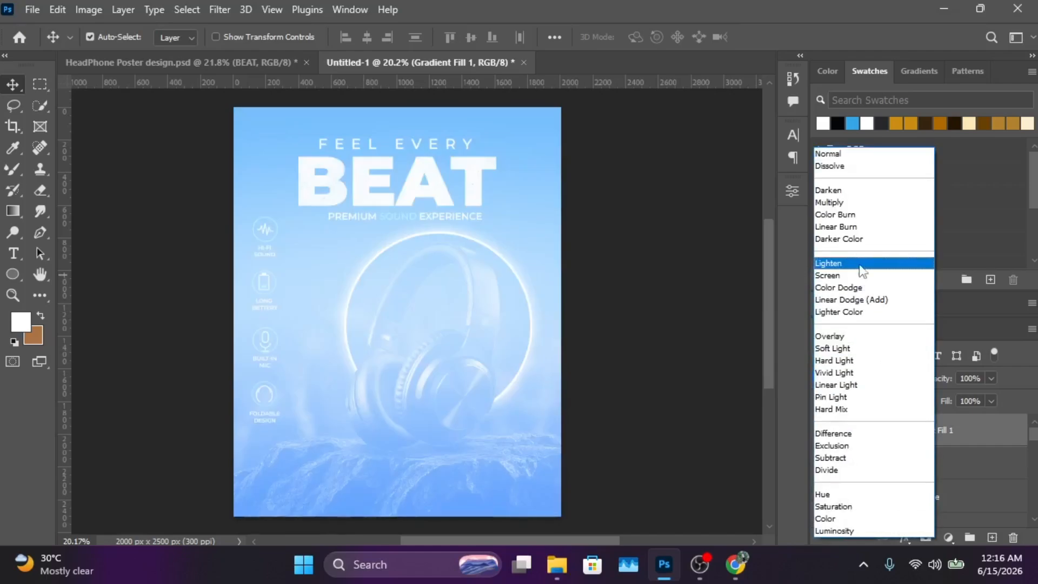
left_click(886, 341)
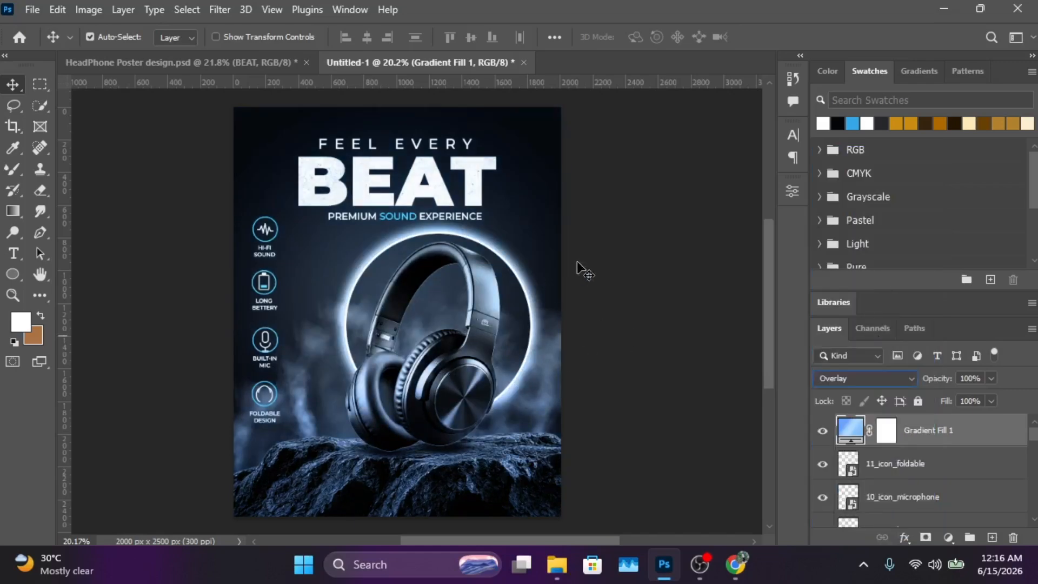
left_click(600, 257)
scroll(550, 277, "up", 1)
scroll(551, 277, "down", 1)
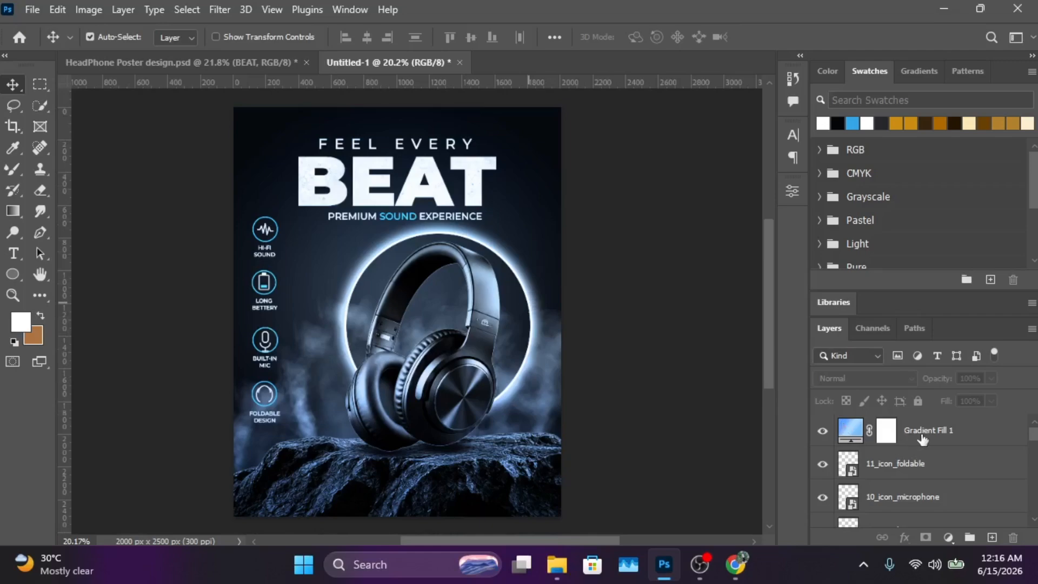
Step: Add a Brightness/Contrast adjustment above the gradient fill and set its contrast to 15
left_click(940, 438)
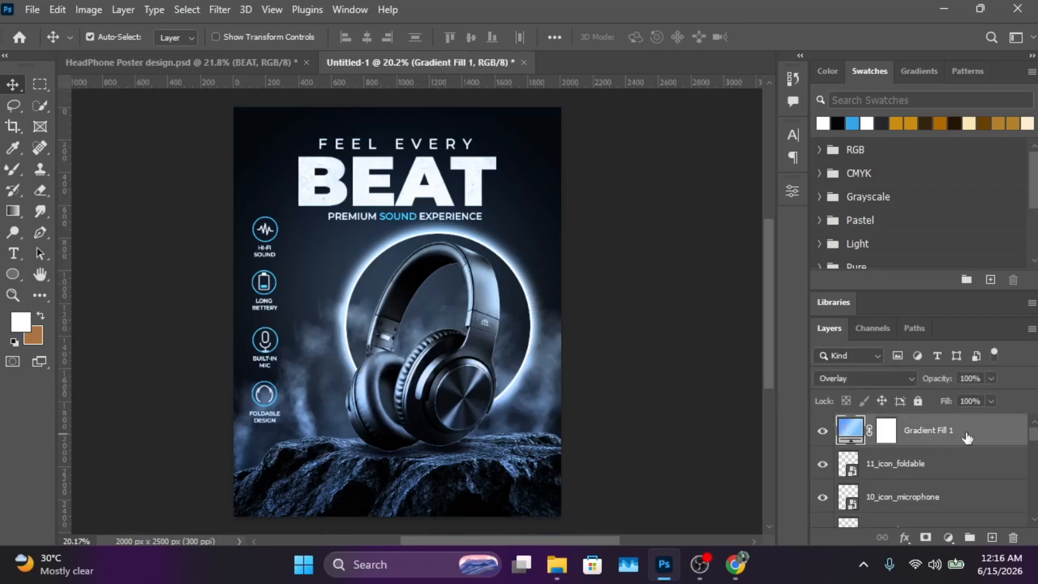
left_click(948, 537)
left_click(968, 303)
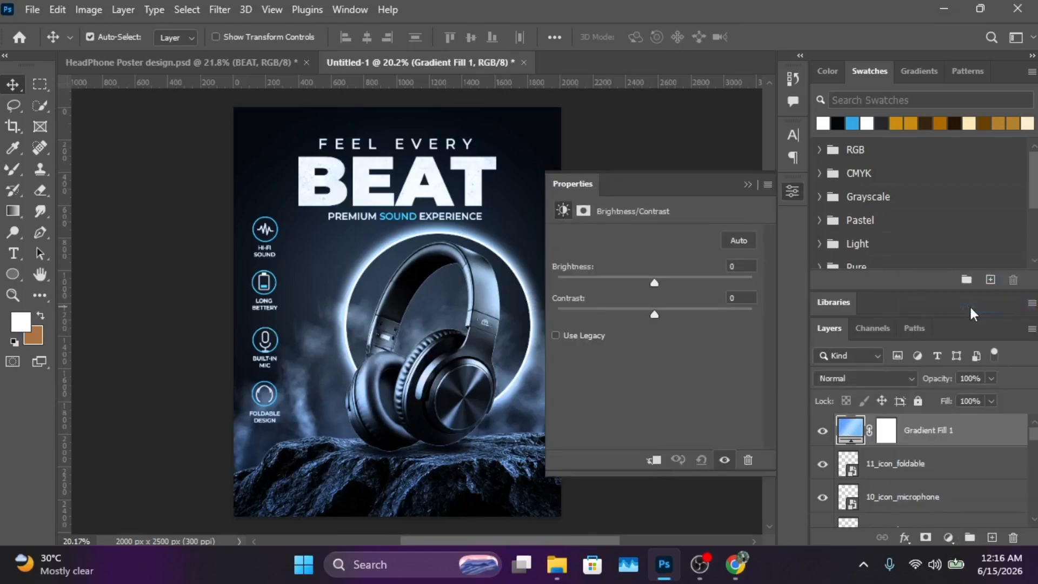
left_click_drag(655, 315, 666, 312)
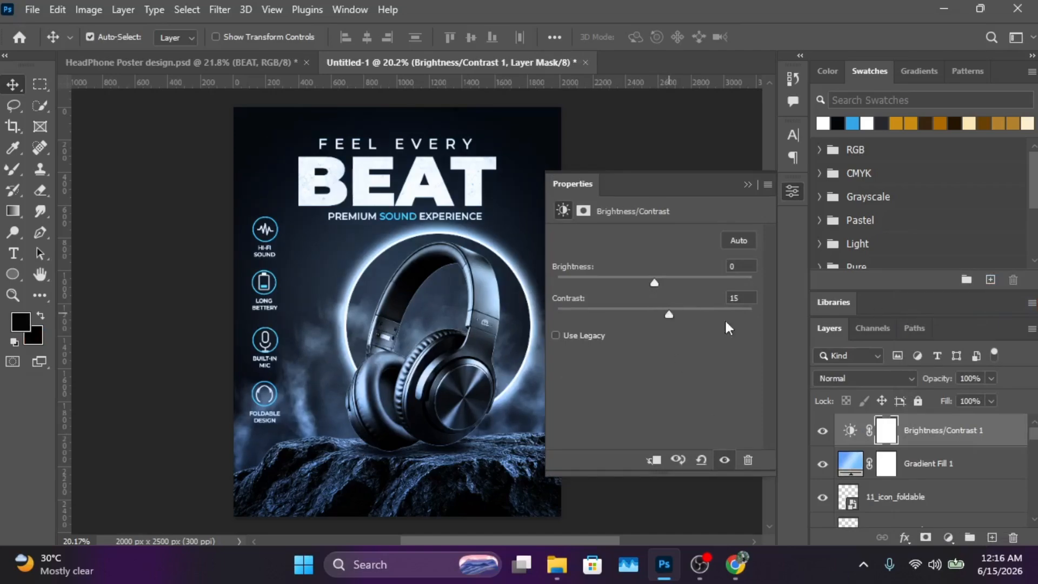
left_click(748, 185)
left_click(674, 259)
scroll(598, 359, "down", 1)
scroll(568, 446, "up", 1)
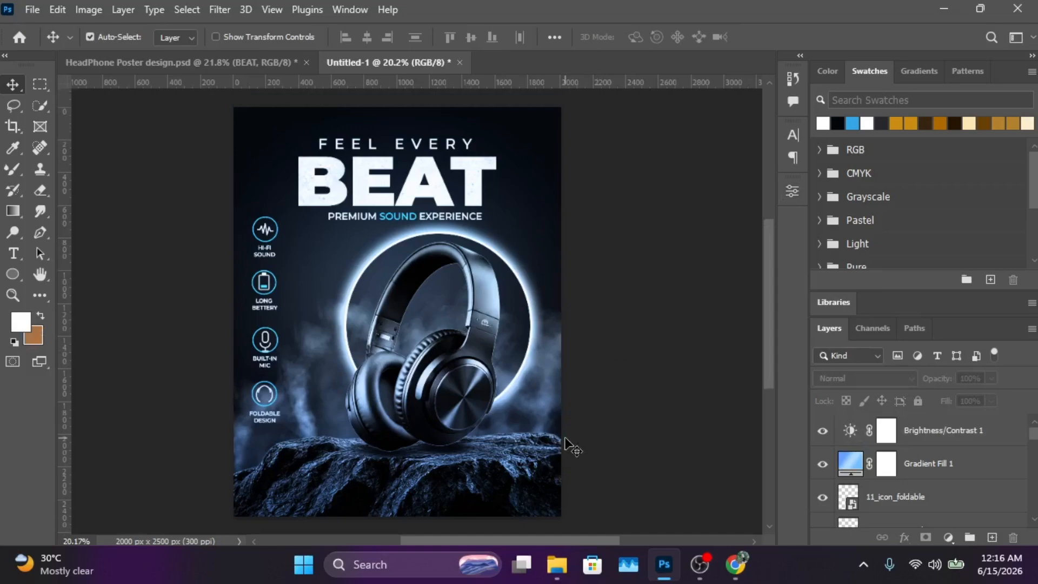
scroll(349, 497, "down", 2)
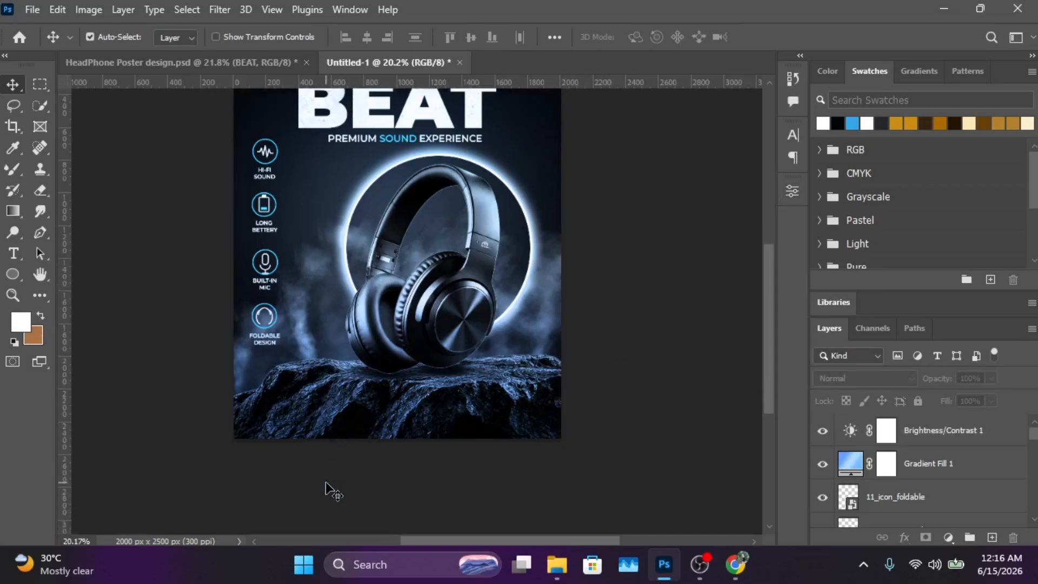
scroll(327, 486, "down", 1)
Step: Add a new empty layer above the Brightness/Contrast adjustment
left_click(955, 433)
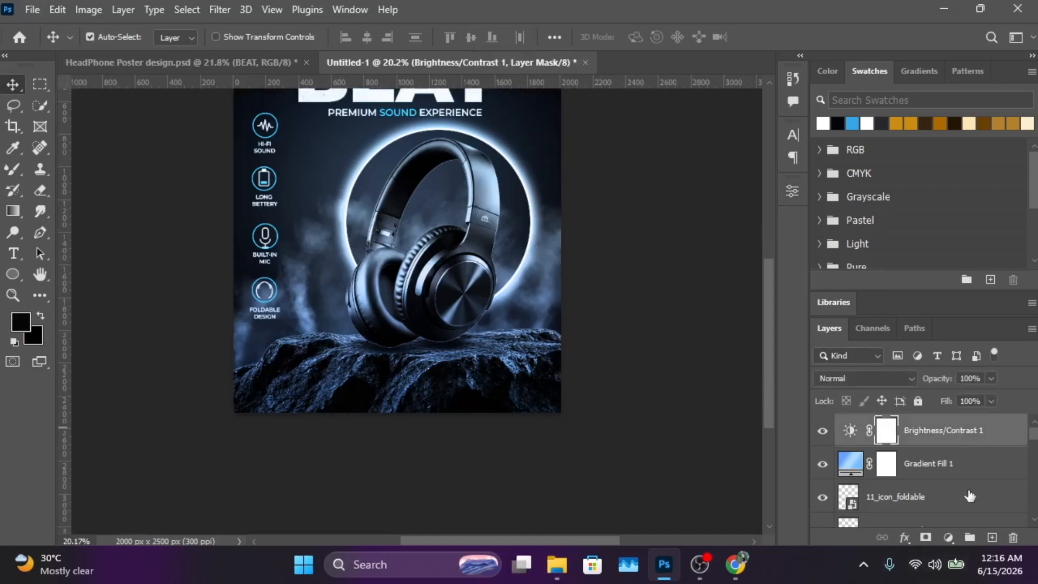
left_click(992, 537)
scroll(335, 449, "up", 3)
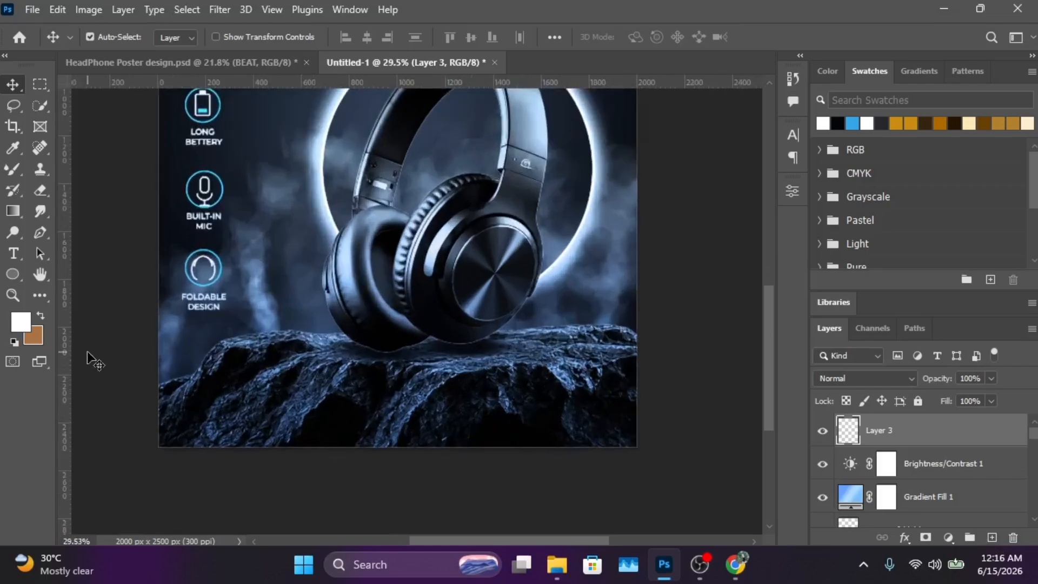
scroll(216, 305, "up", 4)
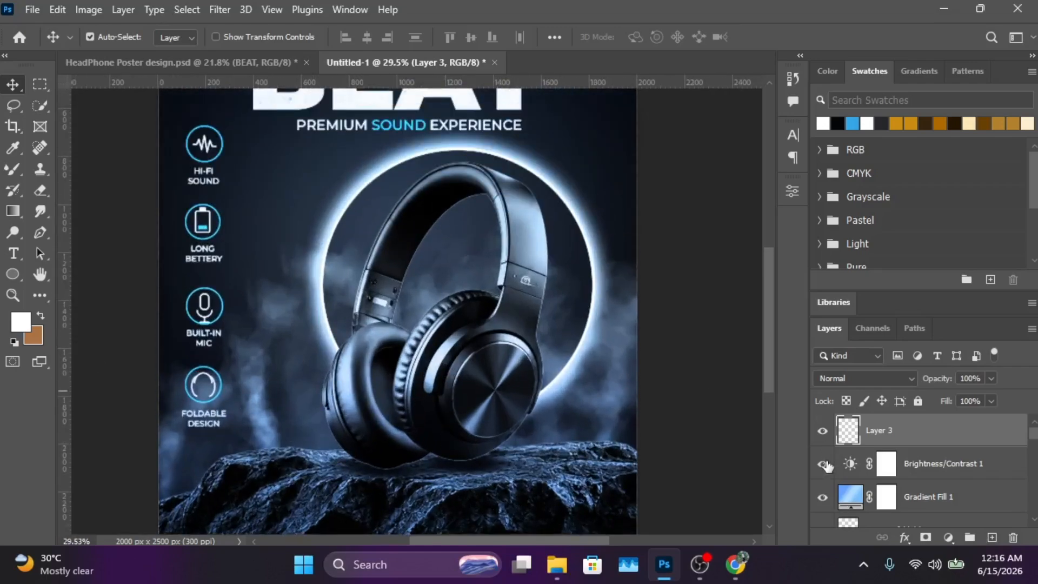
Step: Hide the Brightness/Contrast 1 and Gradient Fill 1 layers along with the empty Layer 3
left_click(822, 463)
left_click(822, 431)
scroll(831, 425, "up", 3)
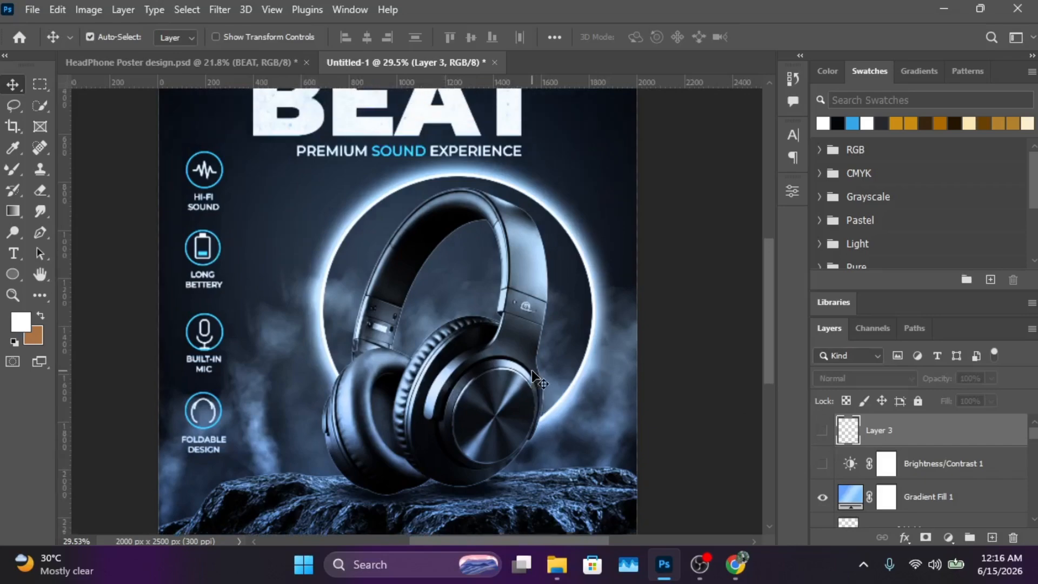
left_click(822, 507)
scroll(501, 355, "up", 2)
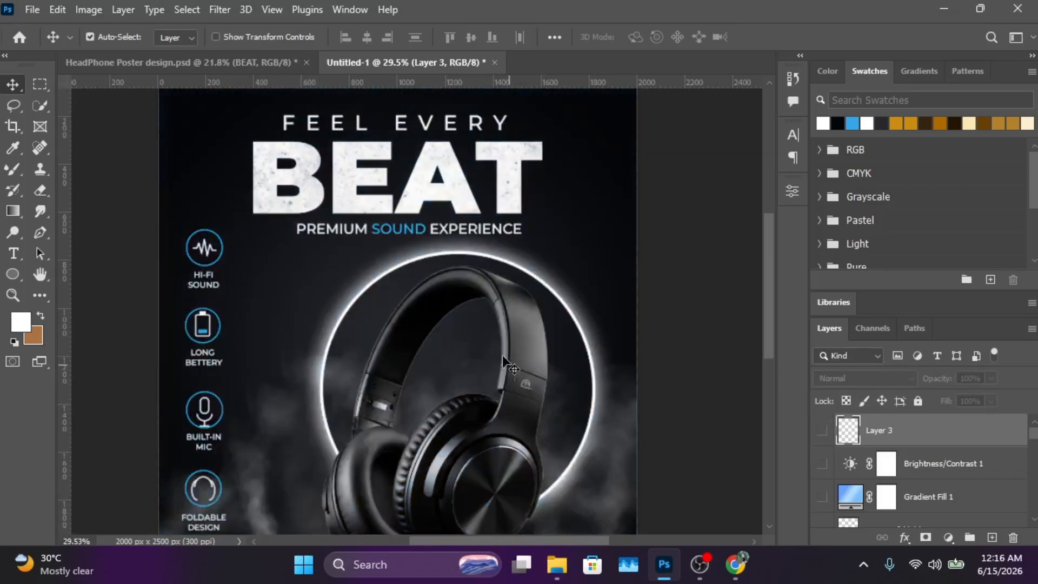
scroll(502, 355, "down", 6)
Step: Show the empty Layer 3 again and delete it
left_click(822, 430)
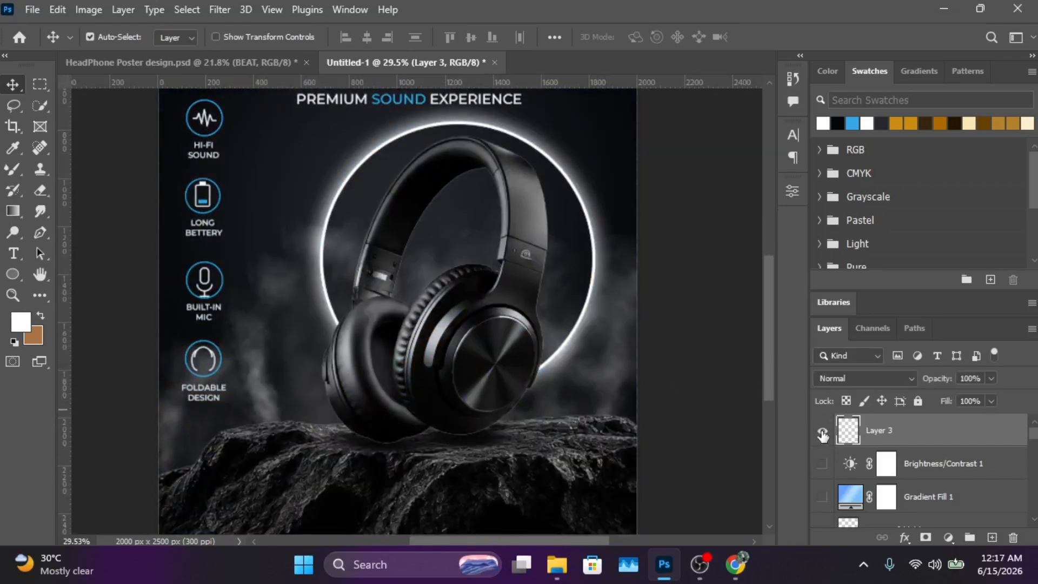
left_click(1013, 537)
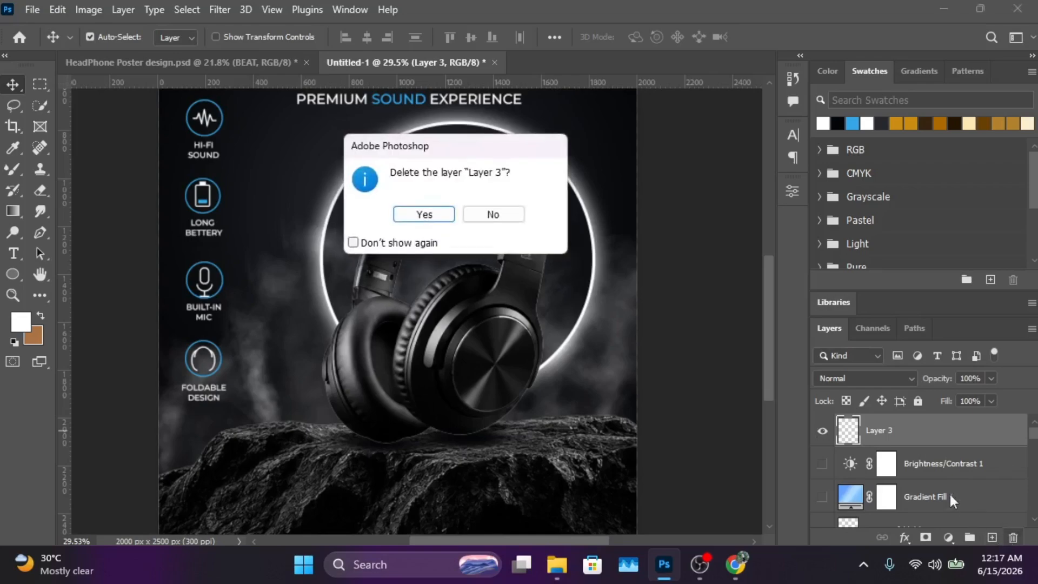
left_click(425, 215)
Step: Duplicate the PREMIUM SOUND EXPERIENCE tagline onto the rock's lower left and move the copy directly below Gradient Fill 1 in the layer stack
left_click(358, 103)
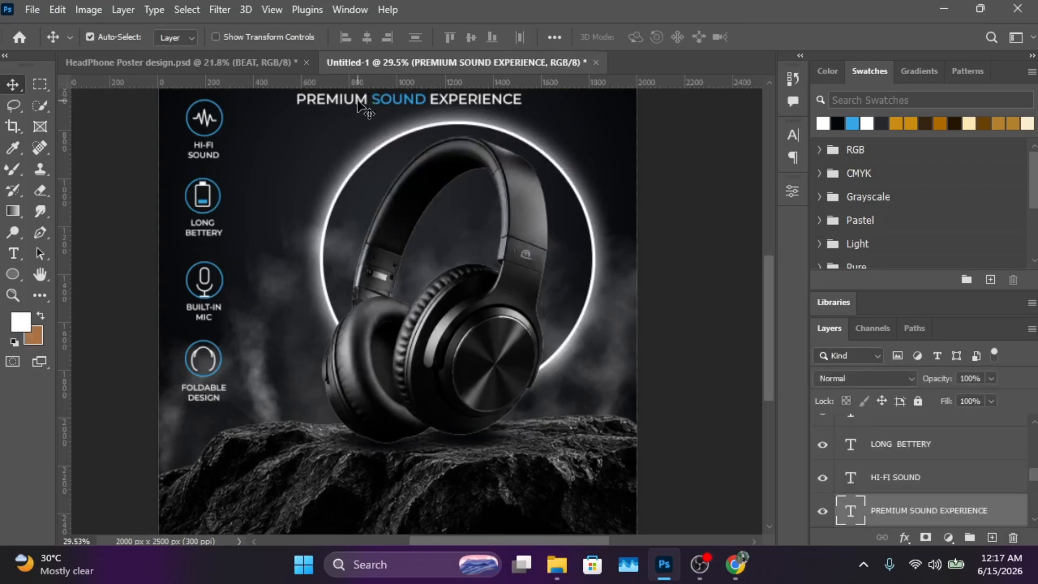
left_click_drag(361, 103, 275, 519)
left_click_drag(862, 525, 911, 482)
scroll(254, 434, "down", 3)
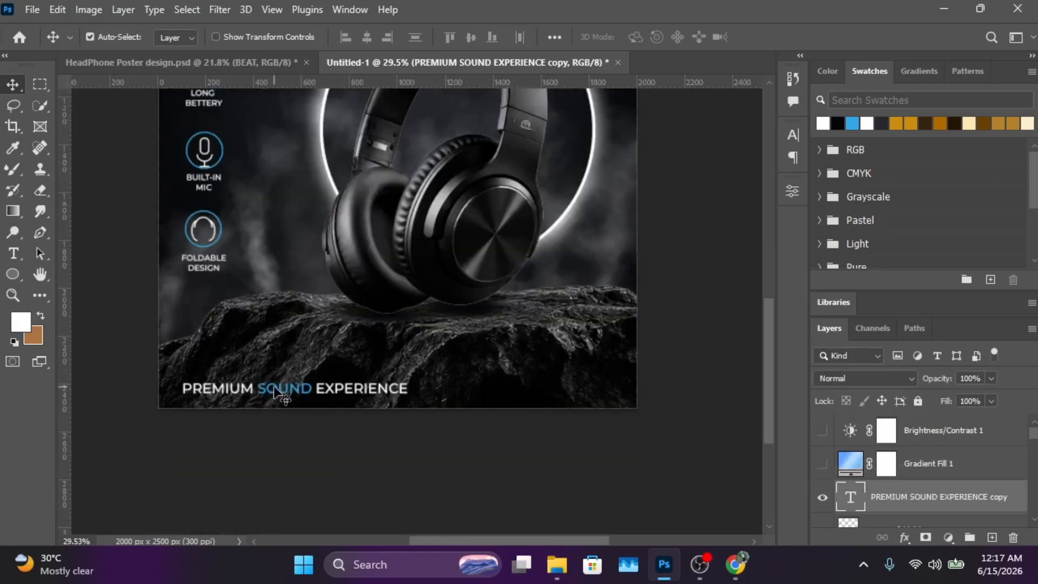
left_click_drag(275, 390, 286, 374)
Step: Replace the duplicated tagline's text with #FEELYOURMUSIC
double_click(287, 370)
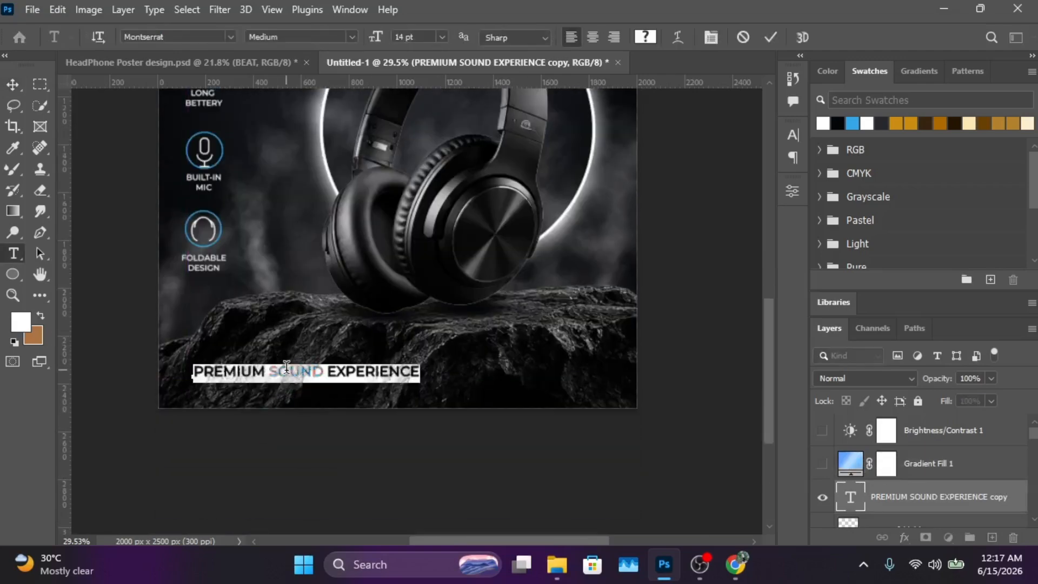
type("#")
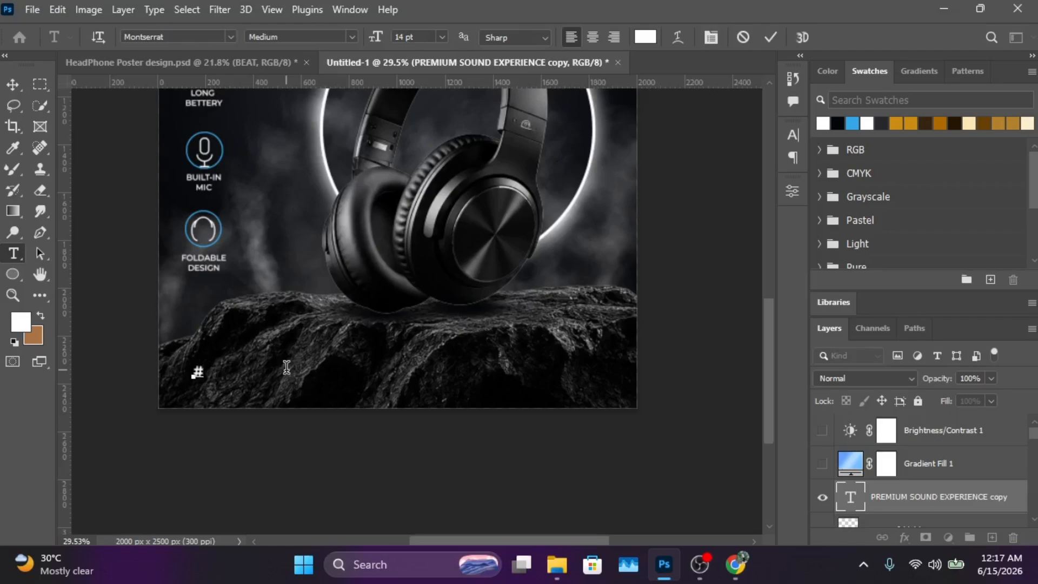
type("FEELYOUR")
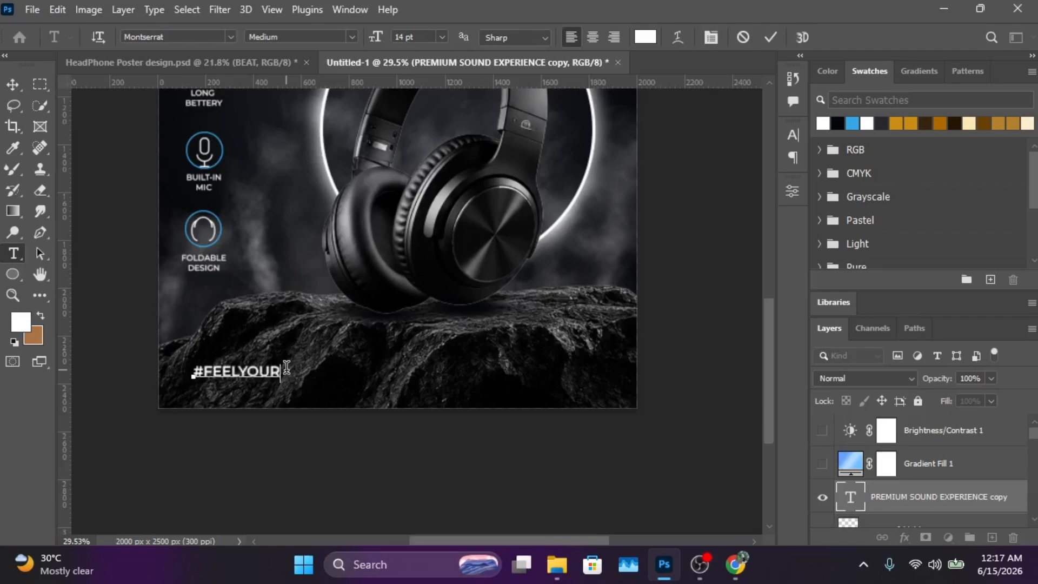
type("MUSIC")
left_click(13, 84)
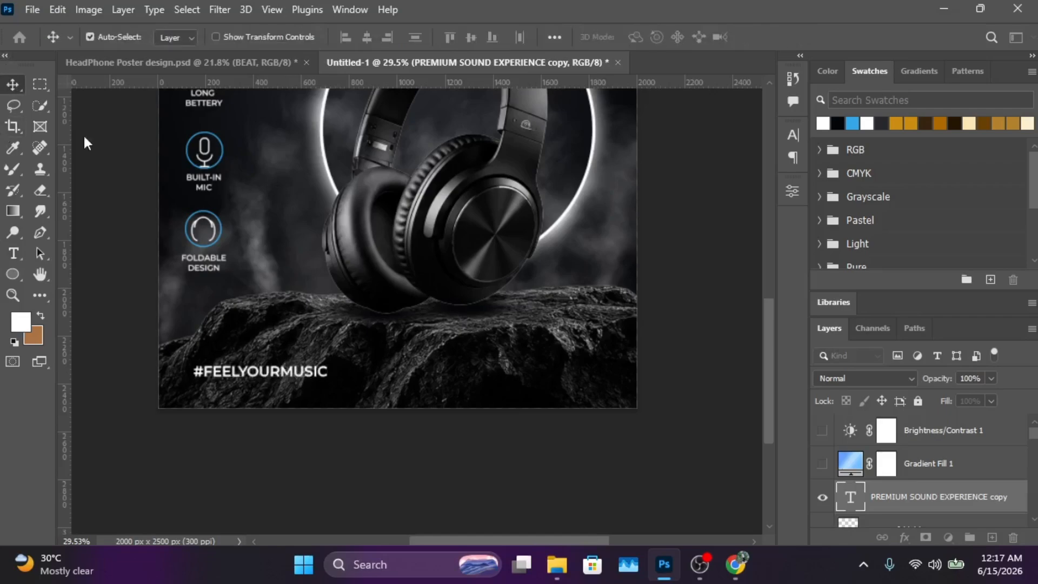
Step: Set the #FEELYOURMUSIC text to 12 pt with a tracking of 200
left_click(793, 134)
left_click(648, 178)
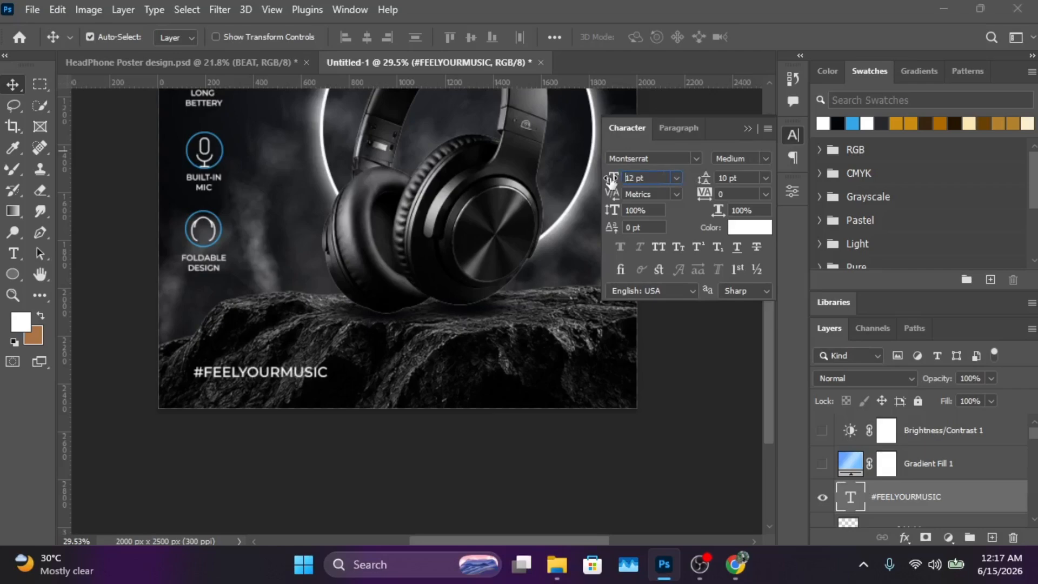
left_click(710, 196)
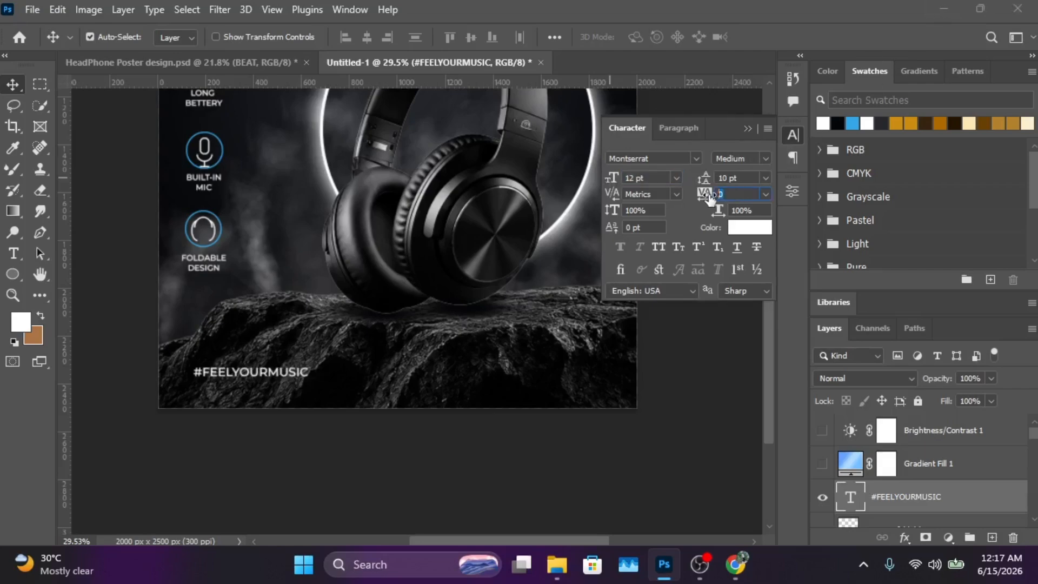
key("Return")
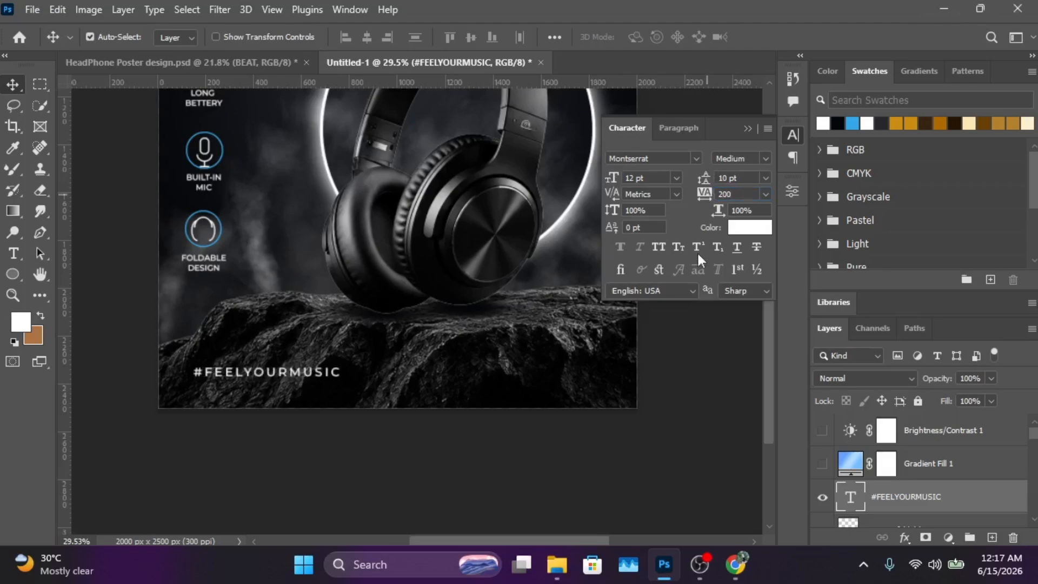
left_click(749, 128)
Step: Colour only the # character of the #FEELYOURMUSIC text with the blue swatch
double_click(206, 373)
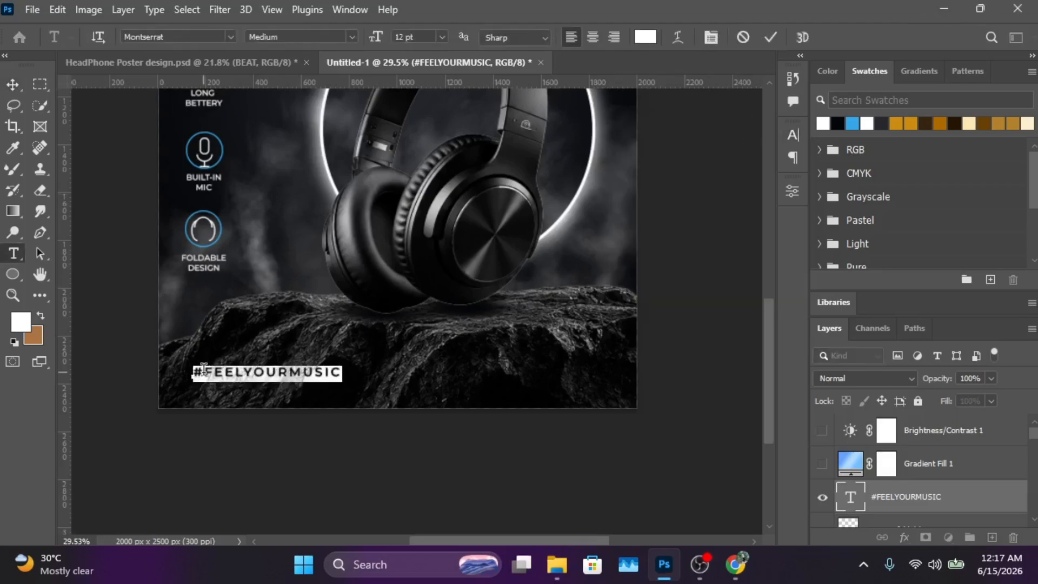
left_click_drag(205, 373, 192, 373)
left_click(851, 124)
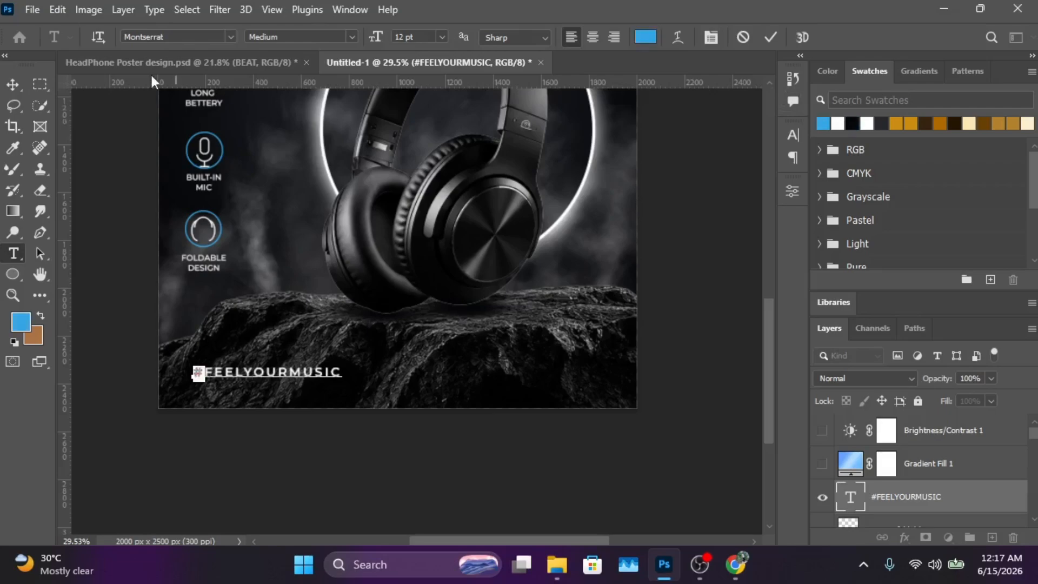
left_click(17, 87)
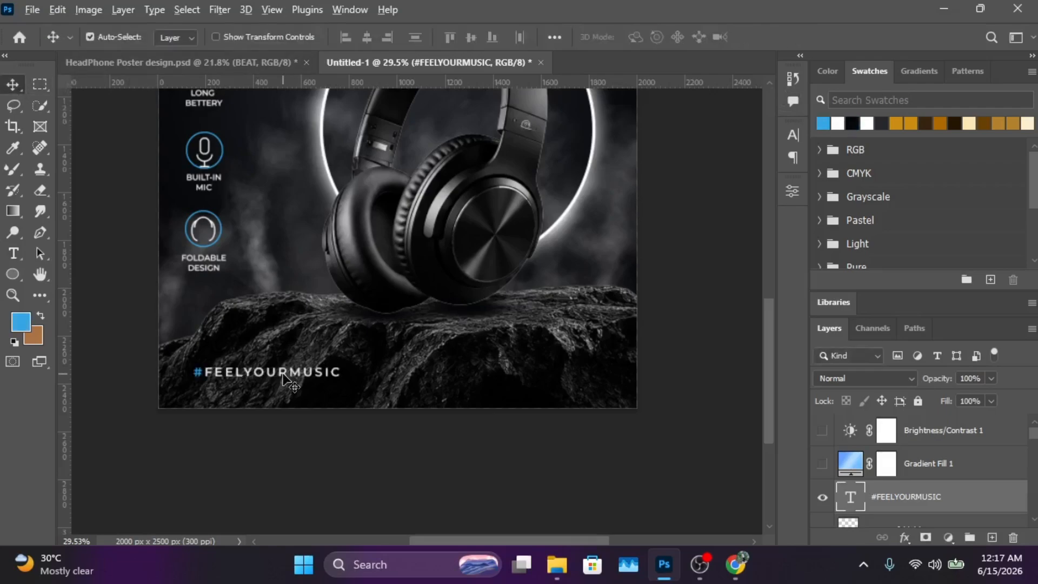
Step: Duplicate the hashtag text to the rock's lower right and replace the copy's wording with YOUR MUSIC and YOUR WORLD on two lines
left_click_drag(286, 376, 534, 374)
double_click(533, 373)
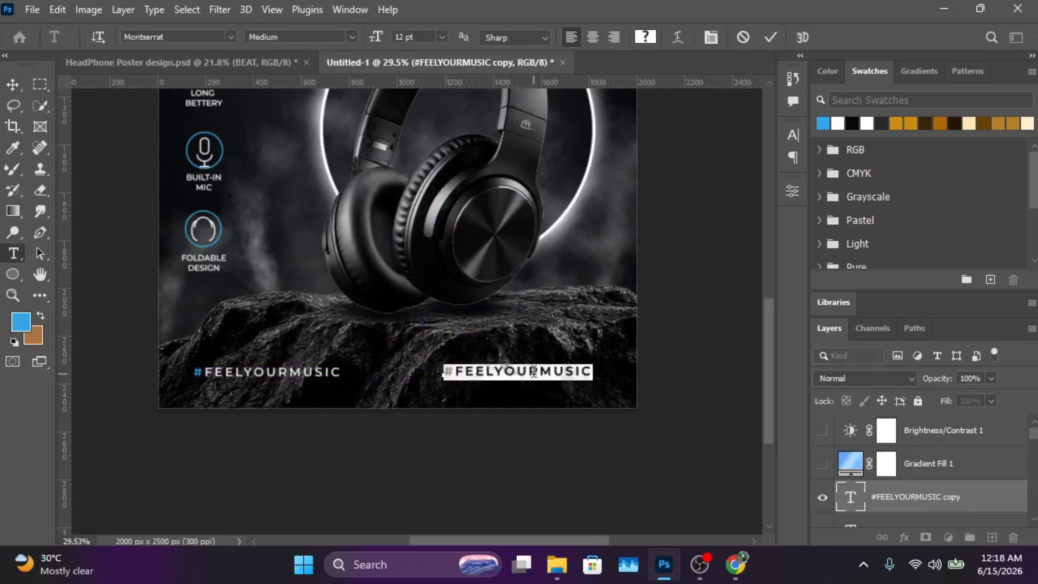
type("YOUR")
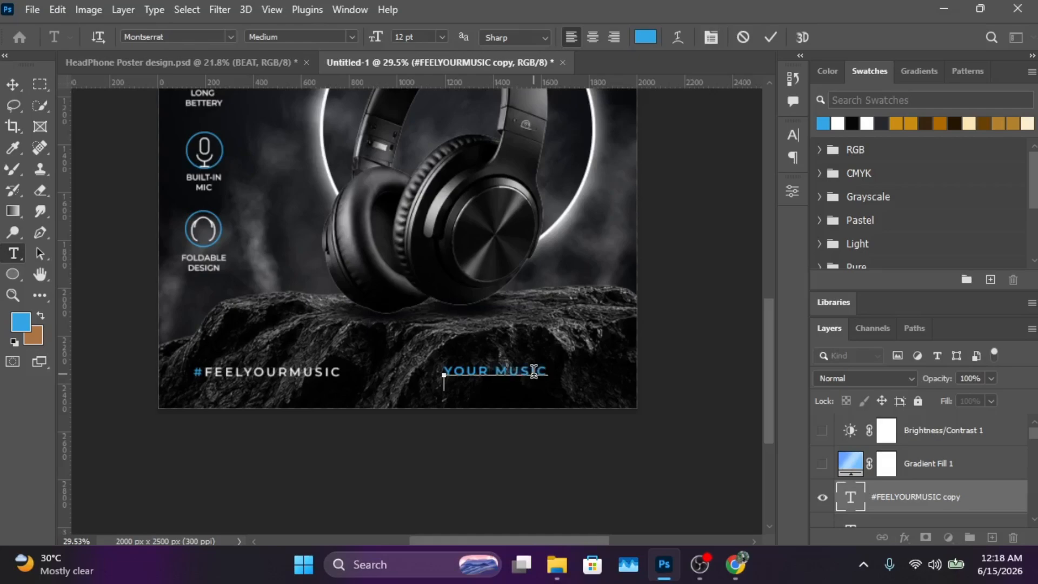
type("YOUR WORLD")
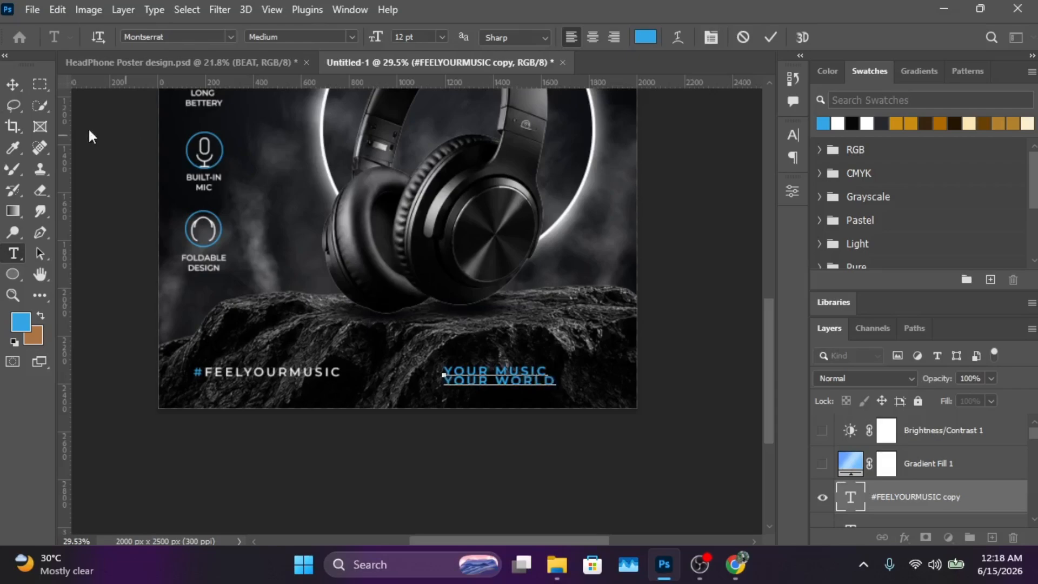
left_click(13, 87)
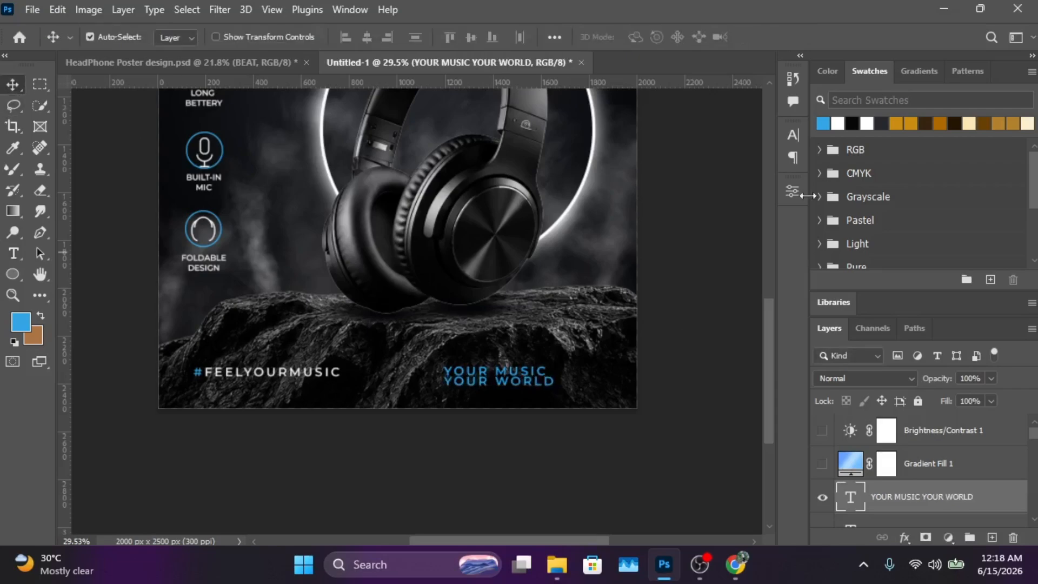
Step: Set the leading of the YOUR MUSIC YOUR WORLD text to 16 pt
left_click(793, 138)
left_click(765, 178)
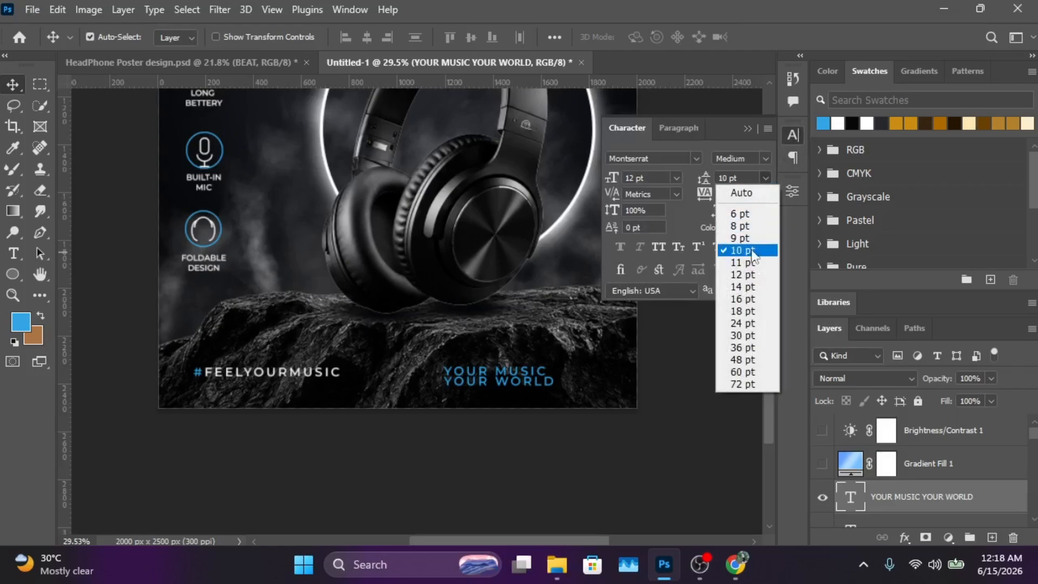
left_click(745, 274)
left_click(765, 178)
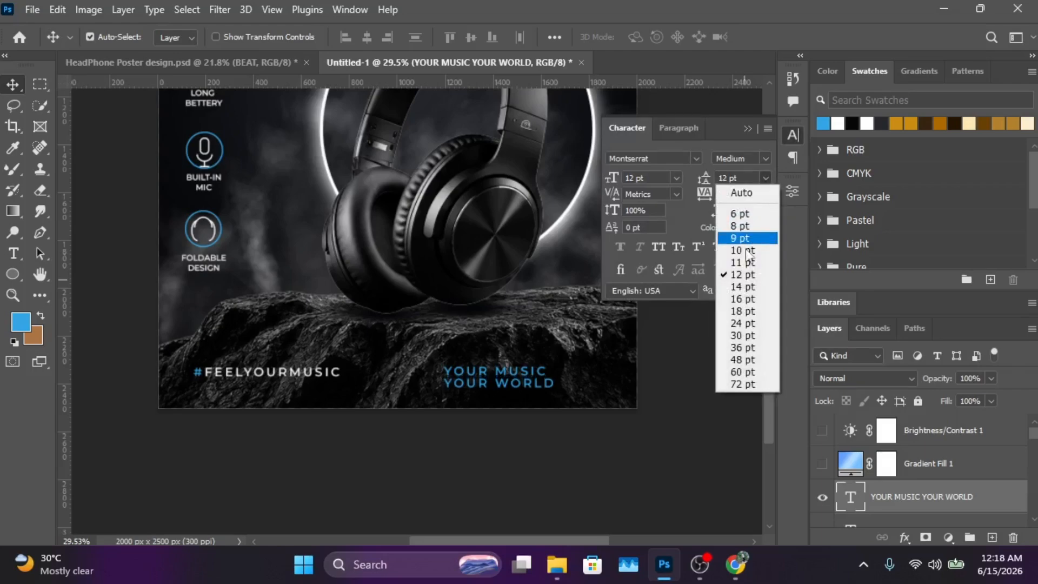
left_click(740, 299)
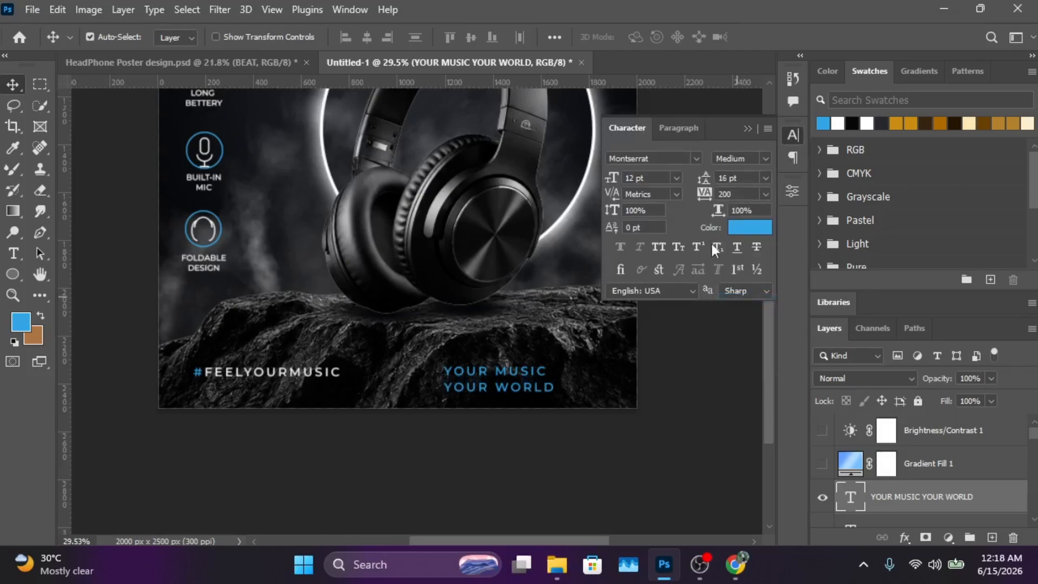
Step: Right-align the YOUR MUSIC YOUR WORLD text and move it to the poster's lower right, level with the hashtag
left_click(686, 130)
left_click(661, 161)
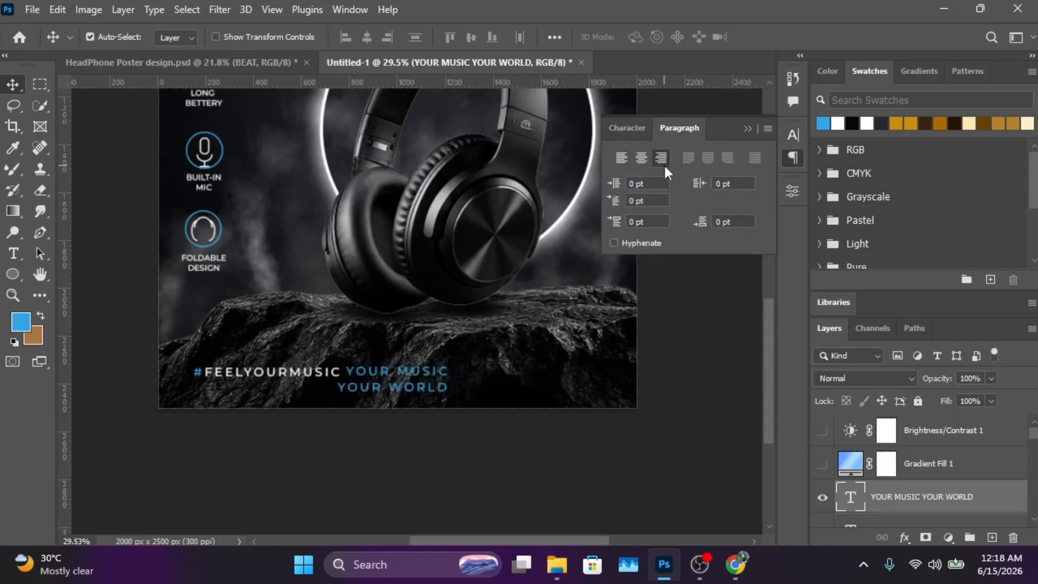
left_click_drag(417, 375, 560, 368)
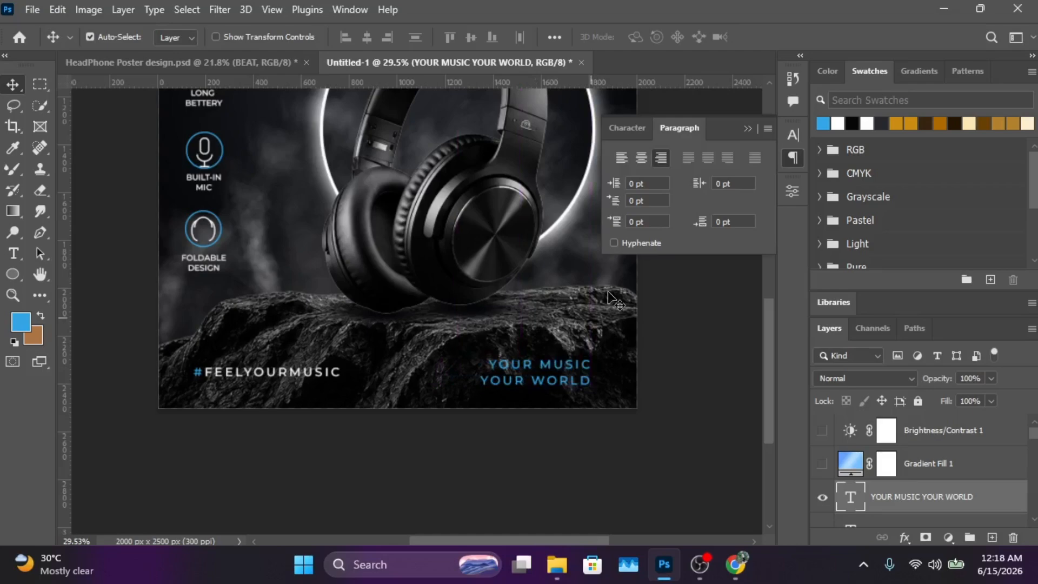
left_click(747, 128)
Step: Colour the word YOUR white in both lines of the slogan, leaving MUSIC and WORLD blue
double_click(534, 363)
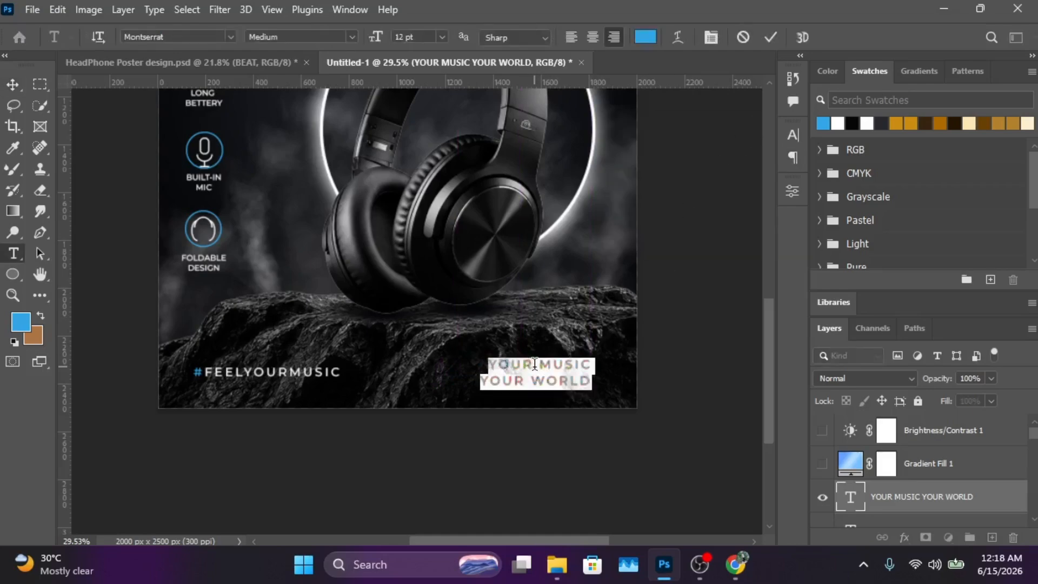
left_click_drag(534, 363, 479, 381)
left_click(837, 123)
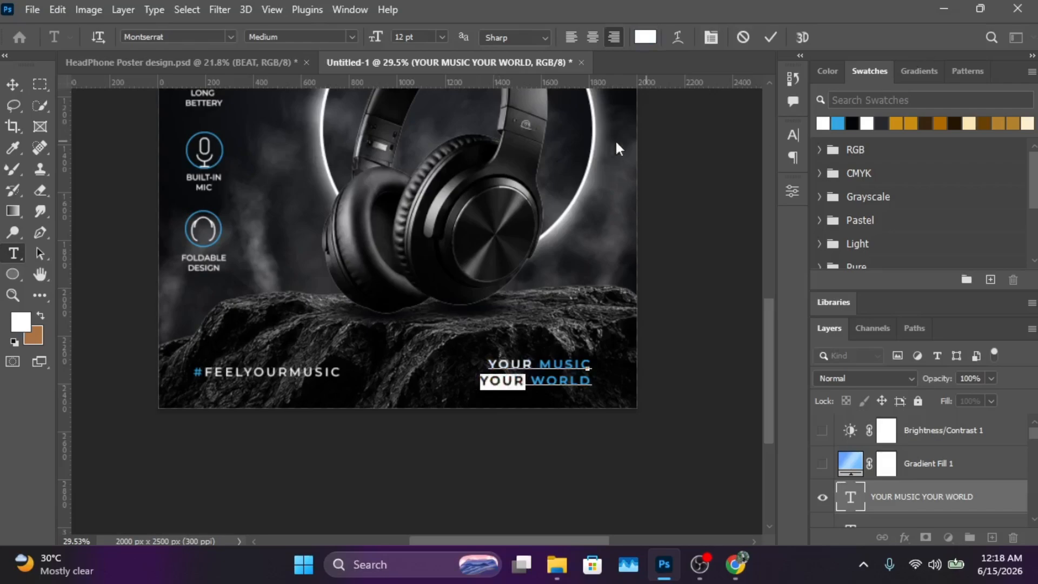
left_click(12, 85)
left_click(652, 316)
Step: Show the Brightness/Contrast 1 and Gradient Fill 1 adjustment layers again
scroll(651, 316, "down", 2)
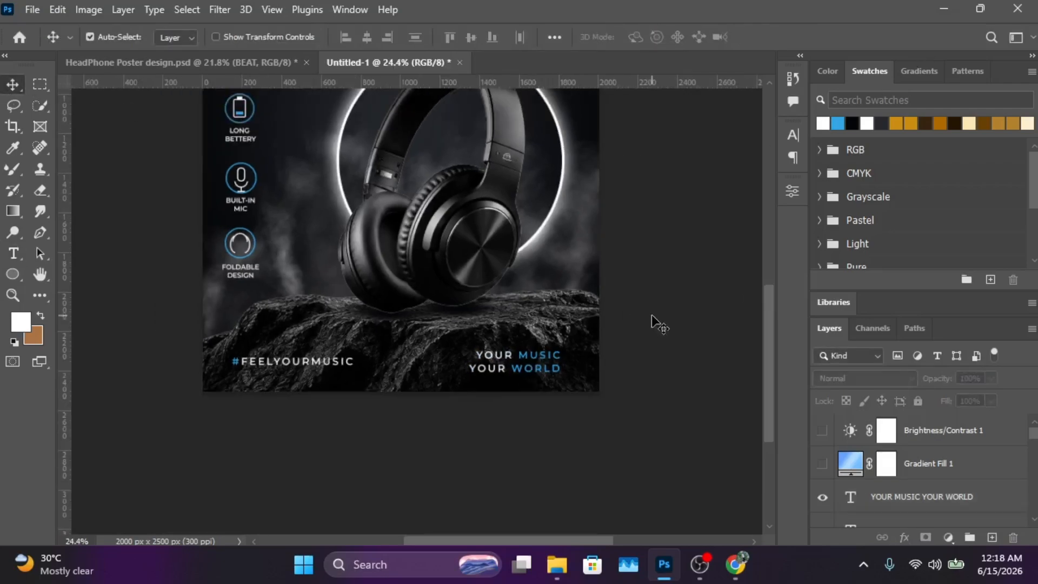
scroll(652, 319, "down", 1)
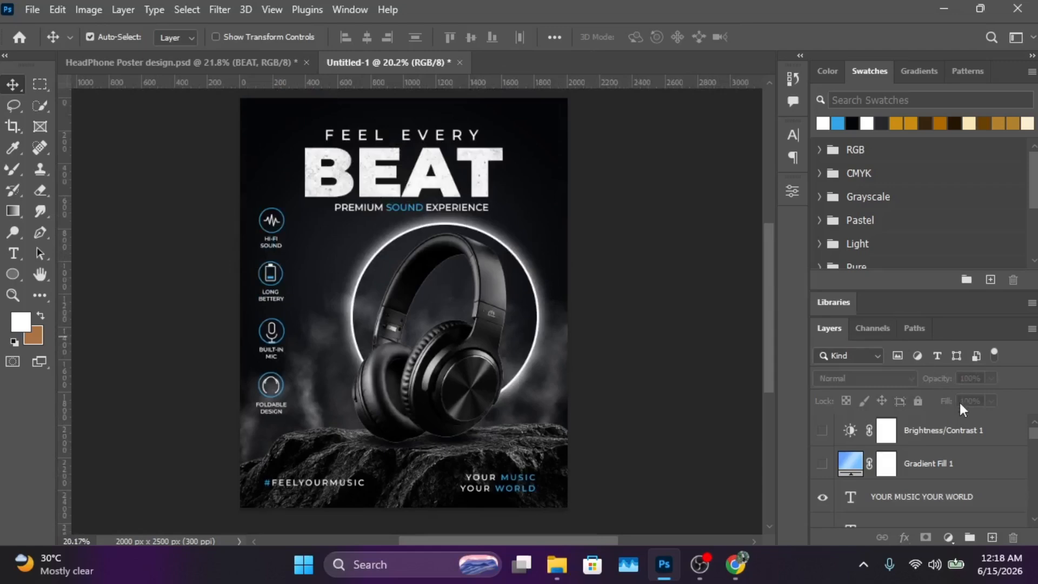
left_click(822, 431)
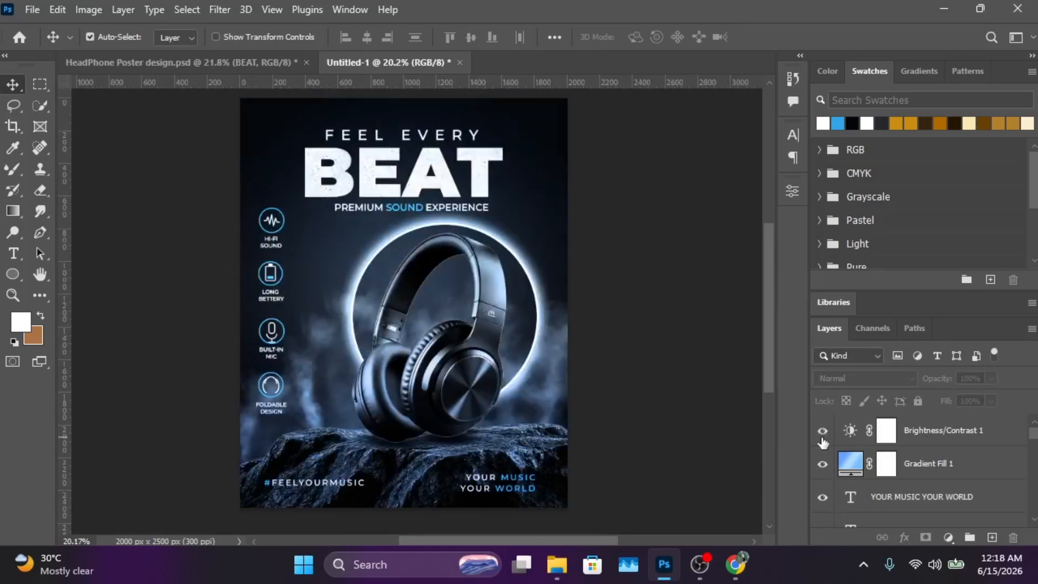